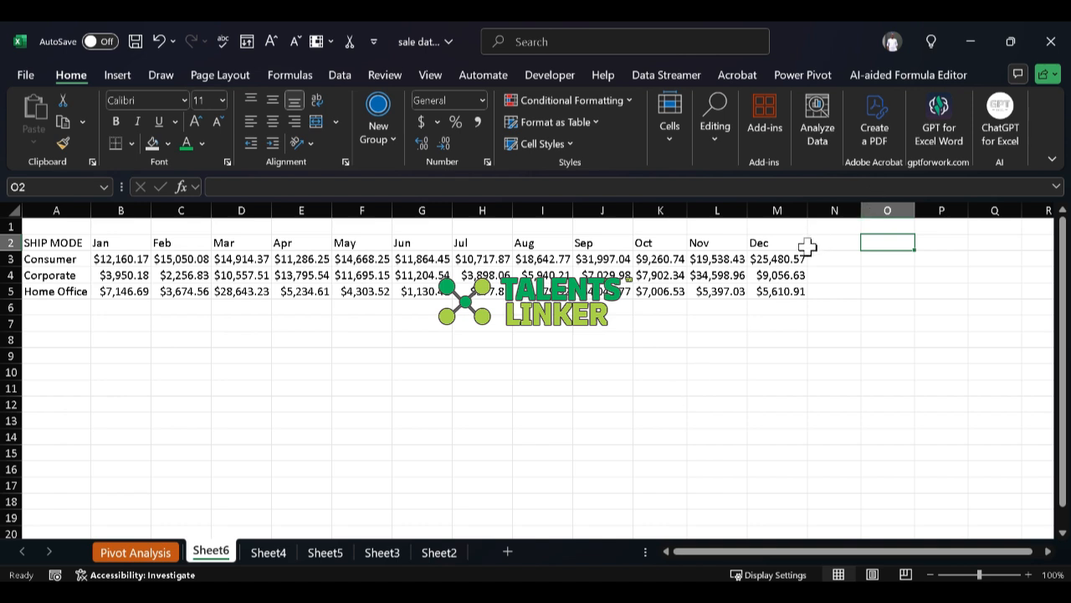
# Step: Enter the header "Sparkline" in cell N2, beside the Dec column
pyautogui.click(809, 244)
pyautogui.press('Home')
pyautogui.click(835, 244)
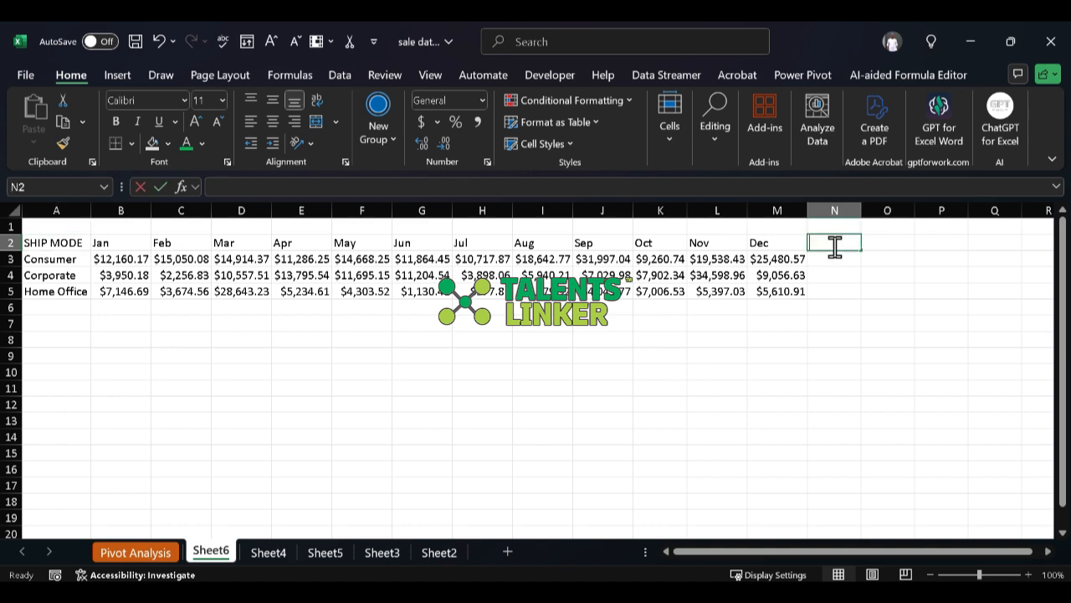
pyautogui.doubleClick(834, 244)
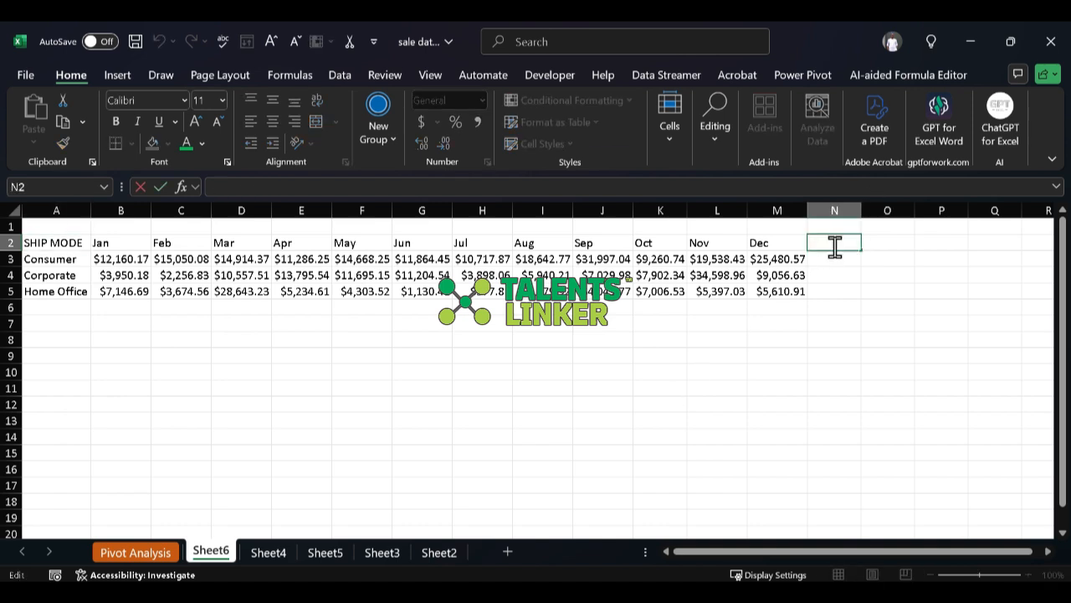
pyautogui.write('Sp')
pyautogui.press('BackSpace')
pyautogui.press('BackSpace')
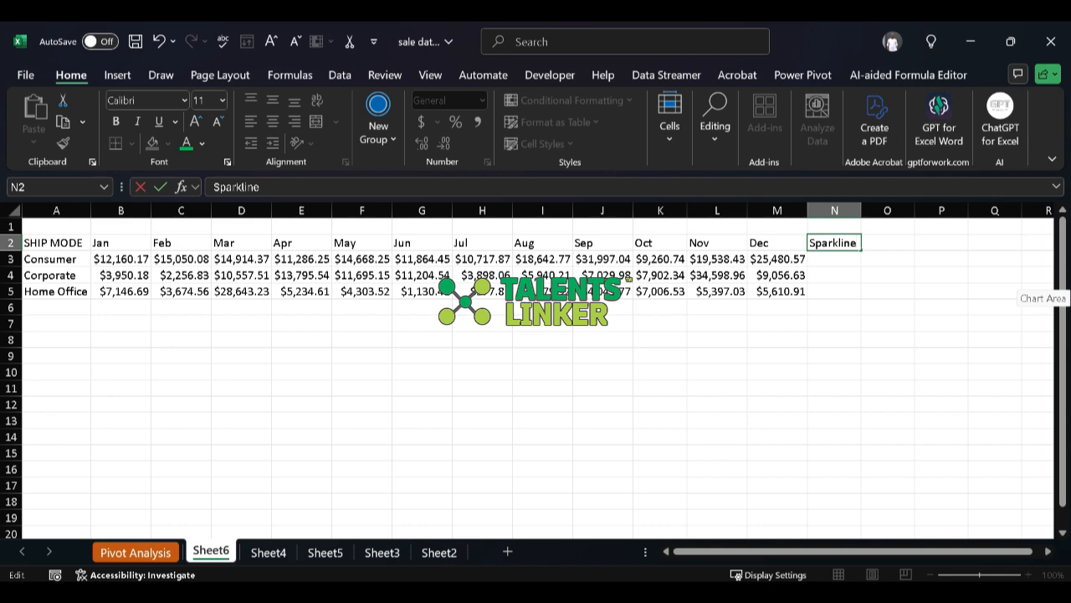
pyautogui.press('Return')
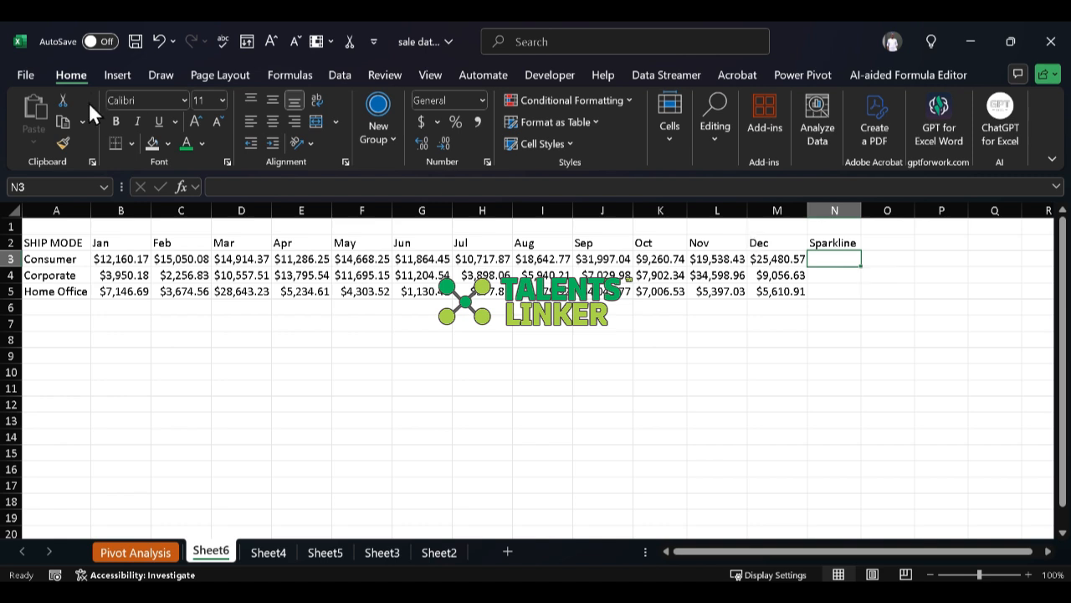
# Step: Insert a line sparkline in cell N3 using the Consumer row's monthly data, B3:M3
pyautogui.click(110, 77)
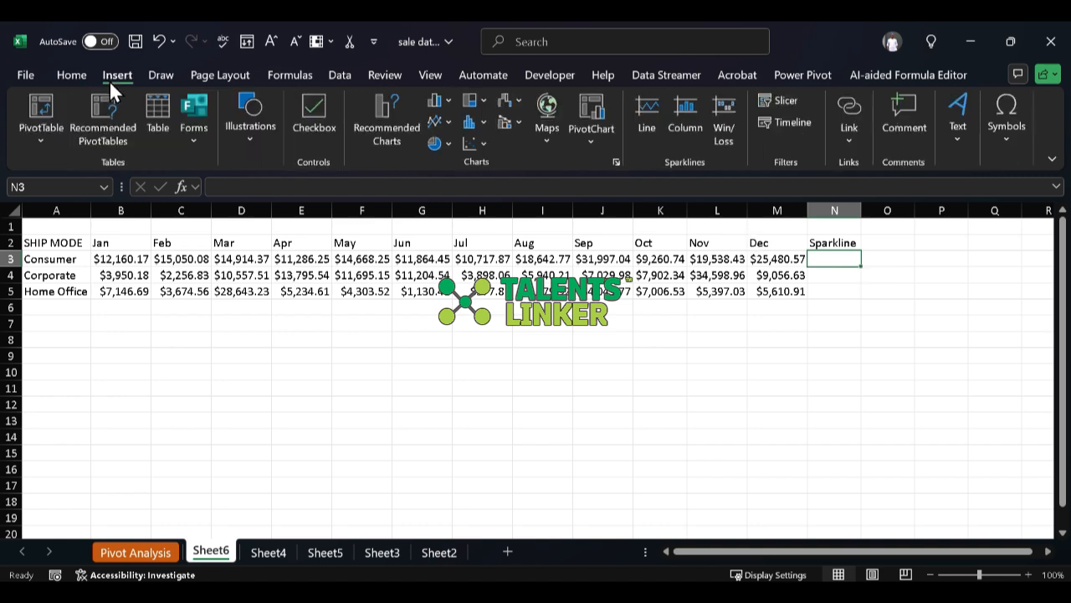
pyautogui.click(636, 116)
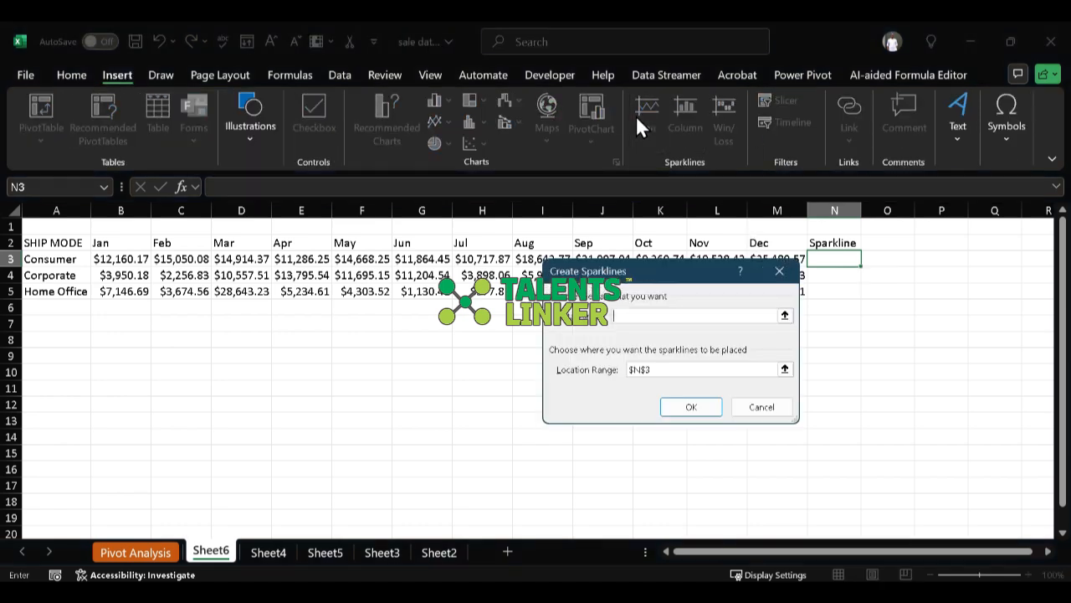
pyautogui.click(791, 275)
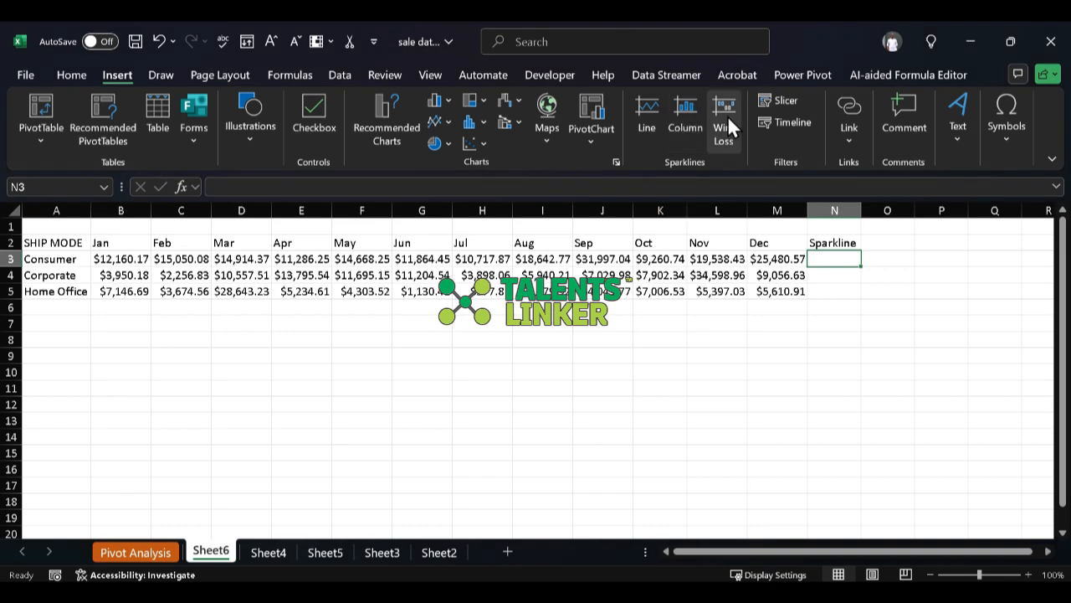
pyautogui.click(657, 115)
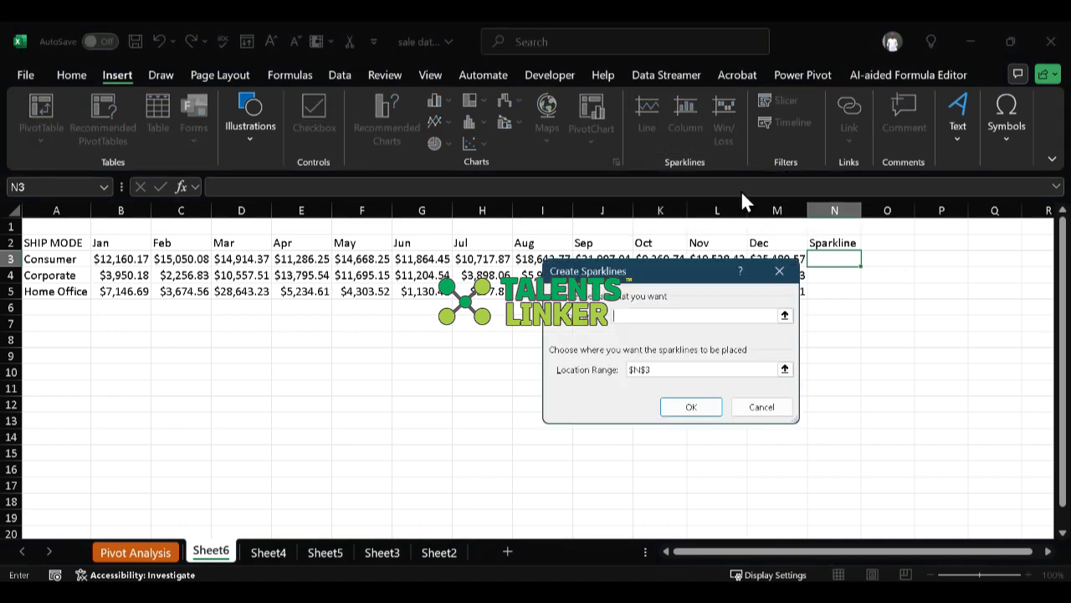
pyautogui.click(785, 316)
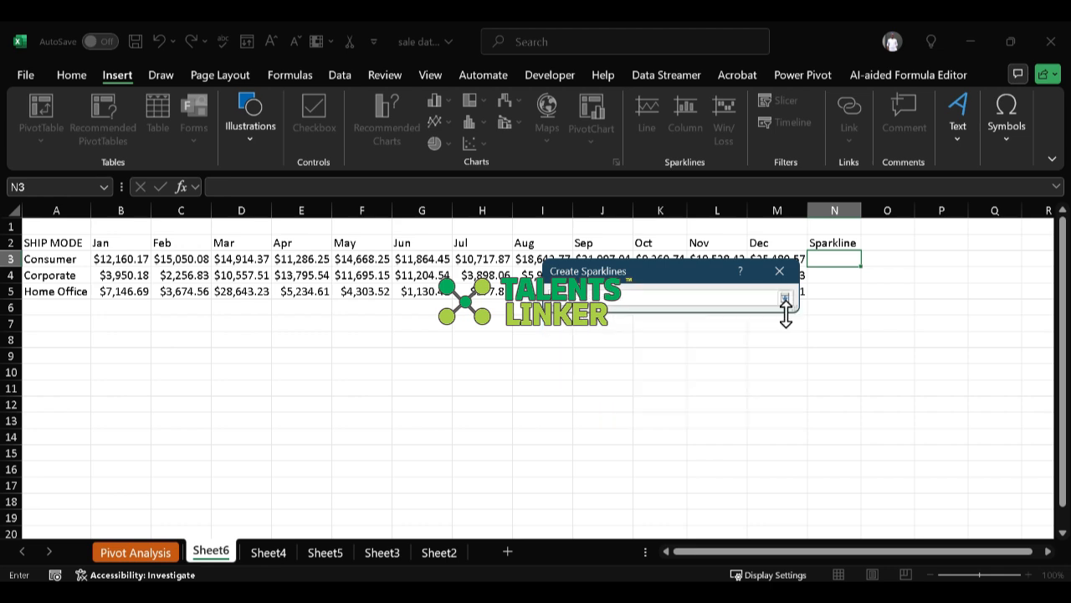
pyautogui.click(785, 298)
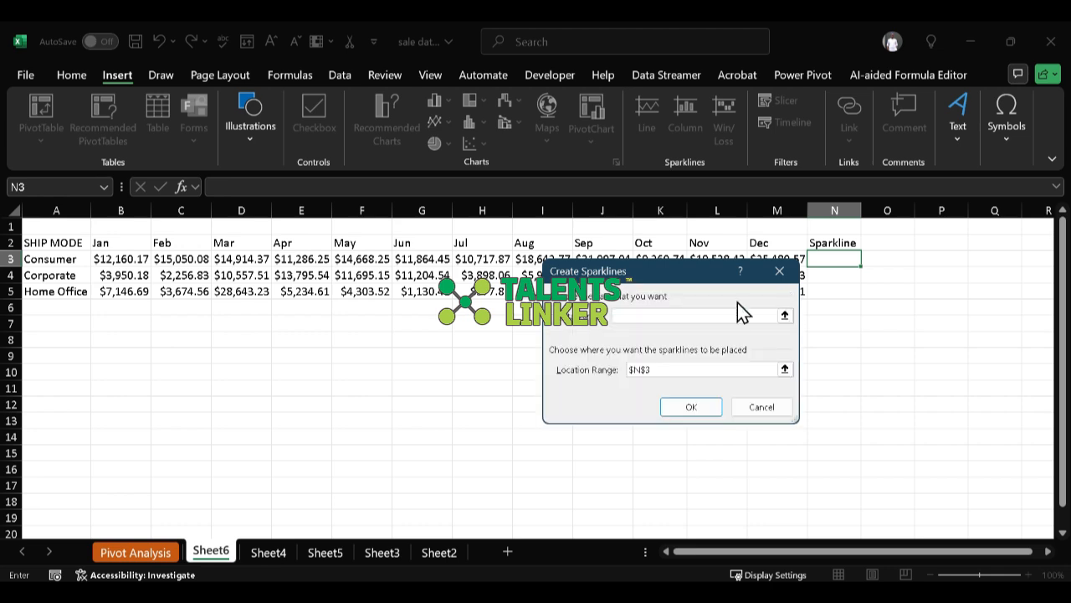
pyautogui.click(119, 259)
pyautogui.hotkey('shift', 'Right')
pyautogui.hotkey('shift', 'Right')
pyautogui.hotkey('shift', 'Right')
pyautogui.hotkey('shift', 'Right')
pyautogui.hotkey('shift', 'Right')
pyautogui.hotkey('shift', 'Right')
pyautogui.hotkey('shift', 'Right')
pyautogui.hotkey('shift', 'Right')
pyautogui.hotkey('shift', 'Right')
pyautogui.hotkey('shift', 'Right')
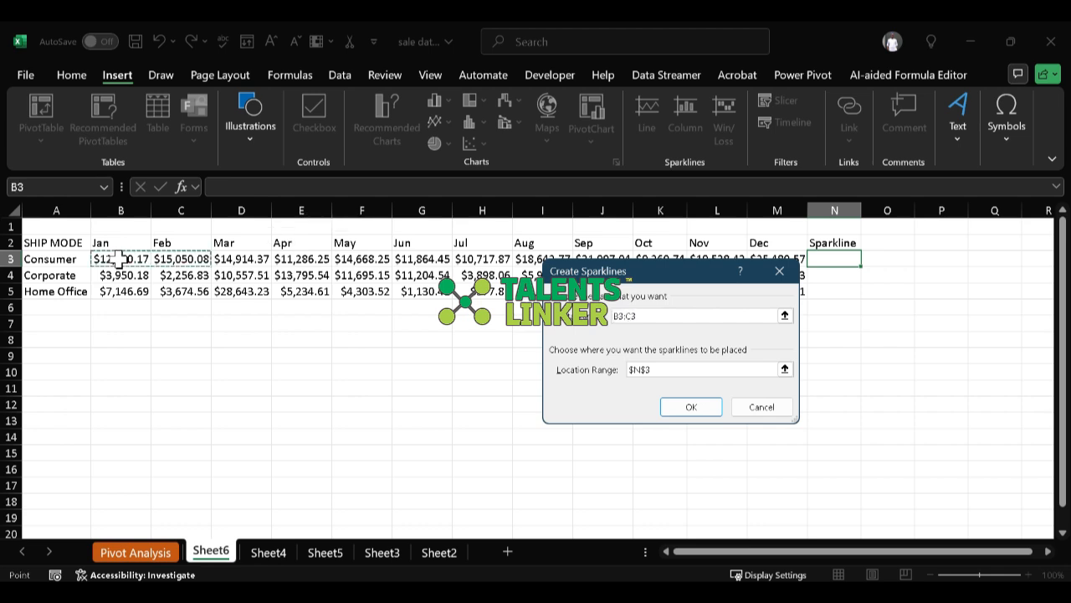
pyautogui.hotkey('shift', 'Right')
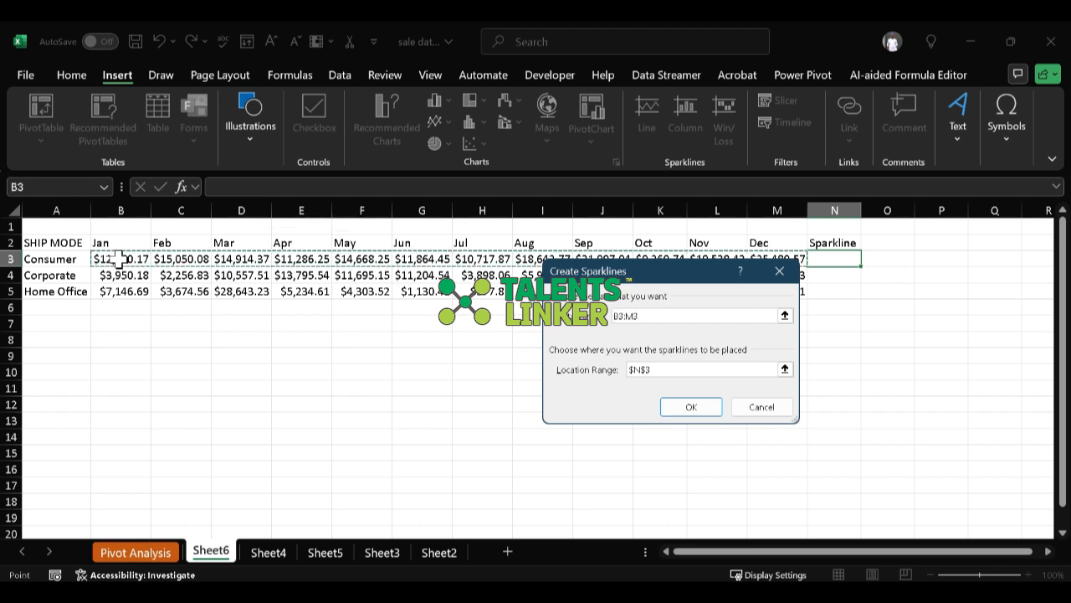
pyautogui.click(691, 407)
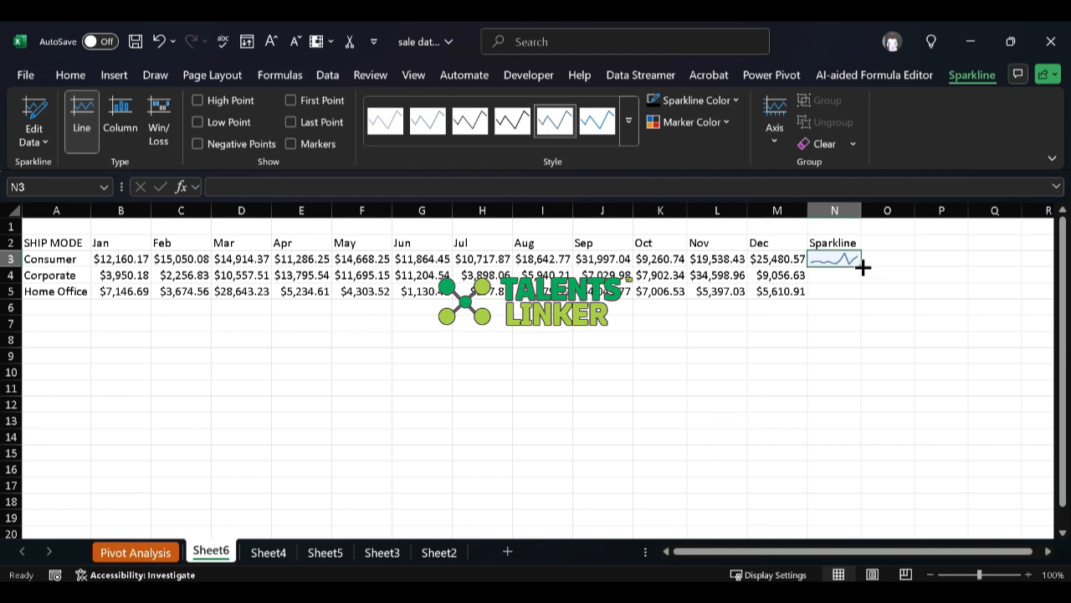
# Step: Fill the line sparkline from N3 down to N5 for the Corporate and Home Office rows
pyautogui.moveTo(863, 266); pyautogui.dragTo(865, 298)
pyautogui.click(922, 290)
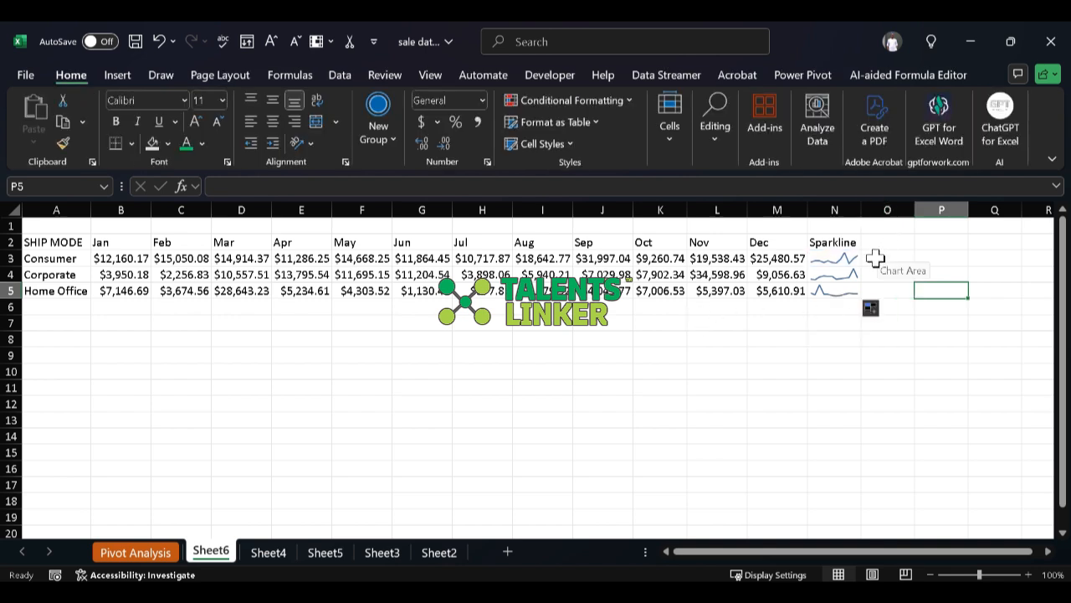
# Step: Insert a Win/Loss sparkline in cell O3 from the data in B3:M3 and fill it down to O5
pyautogui.click(874, 258)
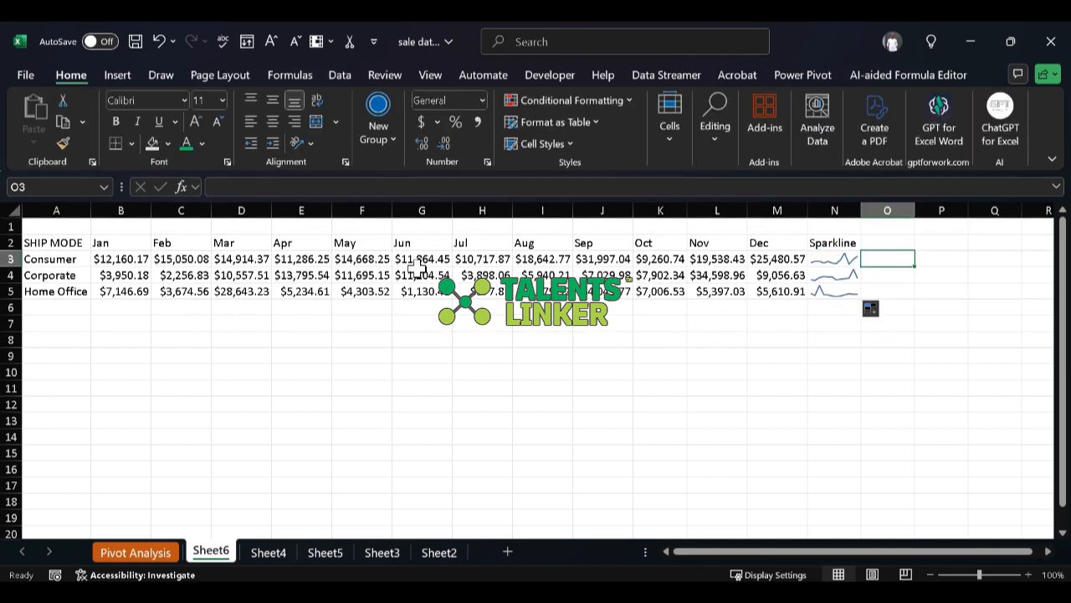
pyautogui.click(117, 82)
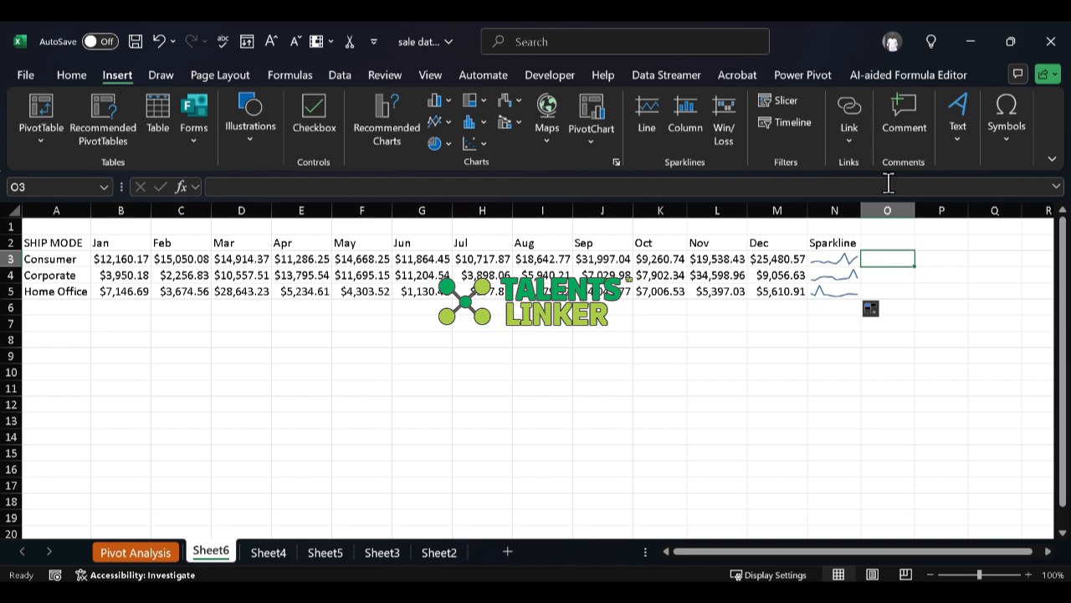
pyautogui.click(717, 113)
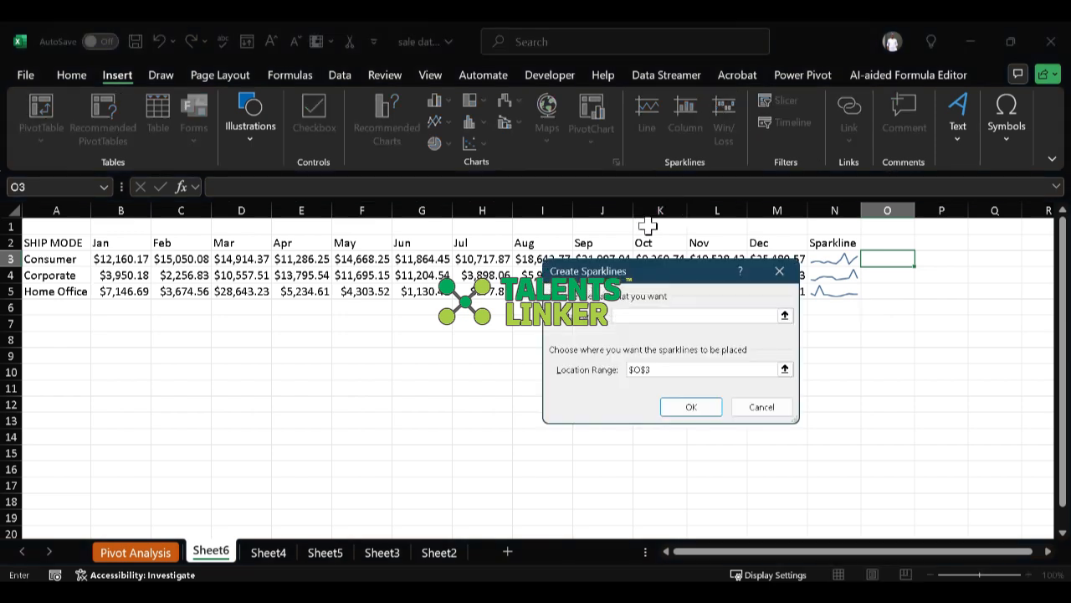
pyautogui.click(118, 262)
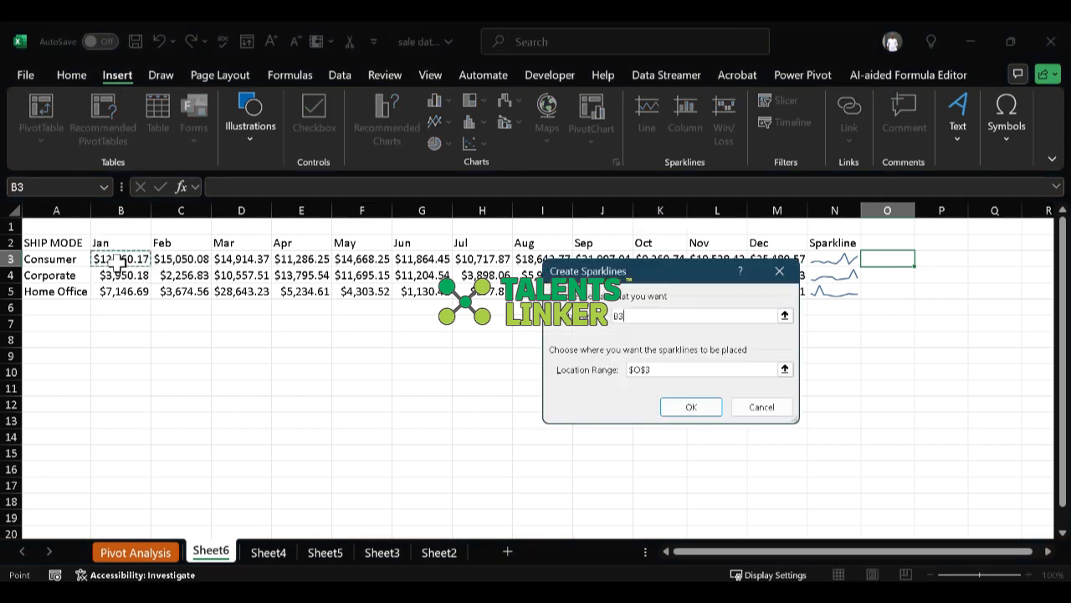
pyautogui.hotkey('shift', 'Right')
pyautogui.hotkey('shift', 'Right')
pyautogui.hotkey('shift', 'Right')
pyautogui.hotkey('shift', 'Right')
pyautogui.hotkey('shift', 'Right')
pyautogui.hotkey('shift', 'Right')
pyautogui.hotkey('shift', 'Right')
pyautogui.hotkey('shift', 'Right')
pyautogui.hotkey('shift', 'Right')
pyautogui.hotkey('shift', 'Right')
pyautogui.hotkey('shift', 'Right')
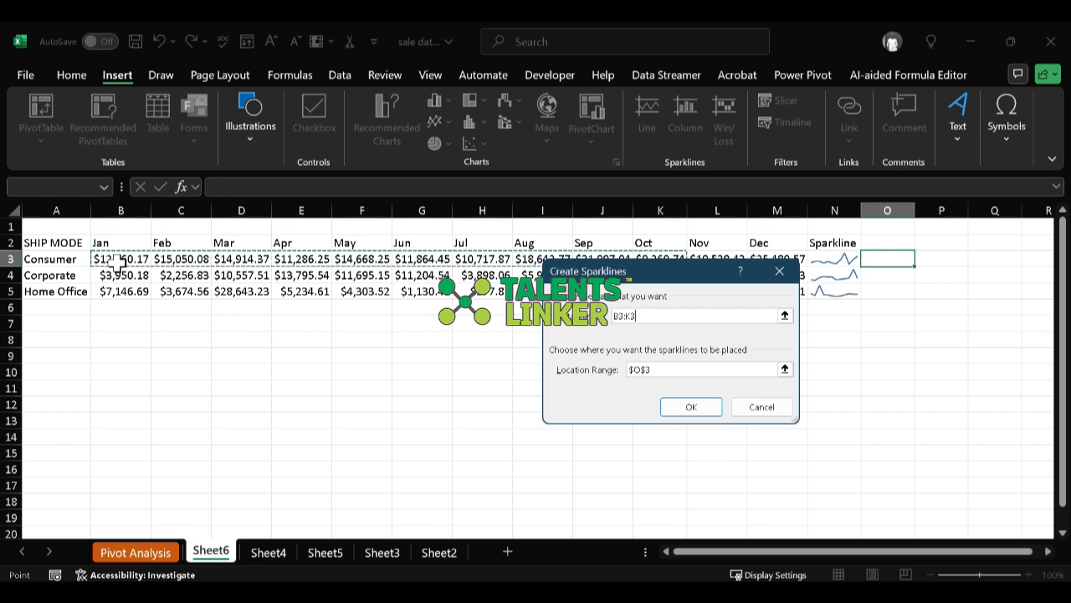
pyautogui.click(691, 408)
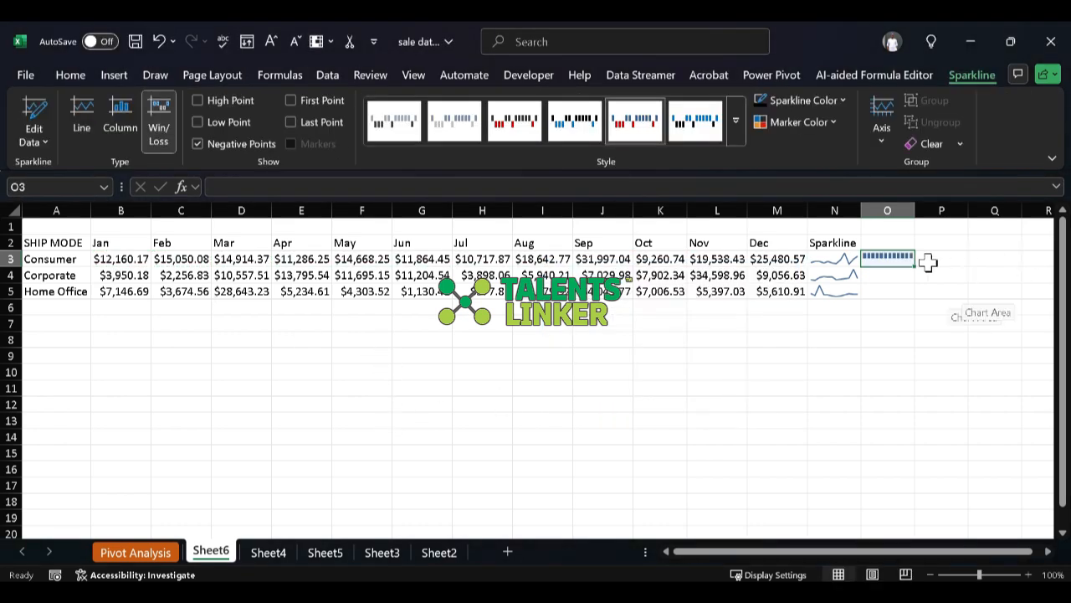
pyautogui.moveTo(914, 269); pyautogui.dragTo(915, 299)
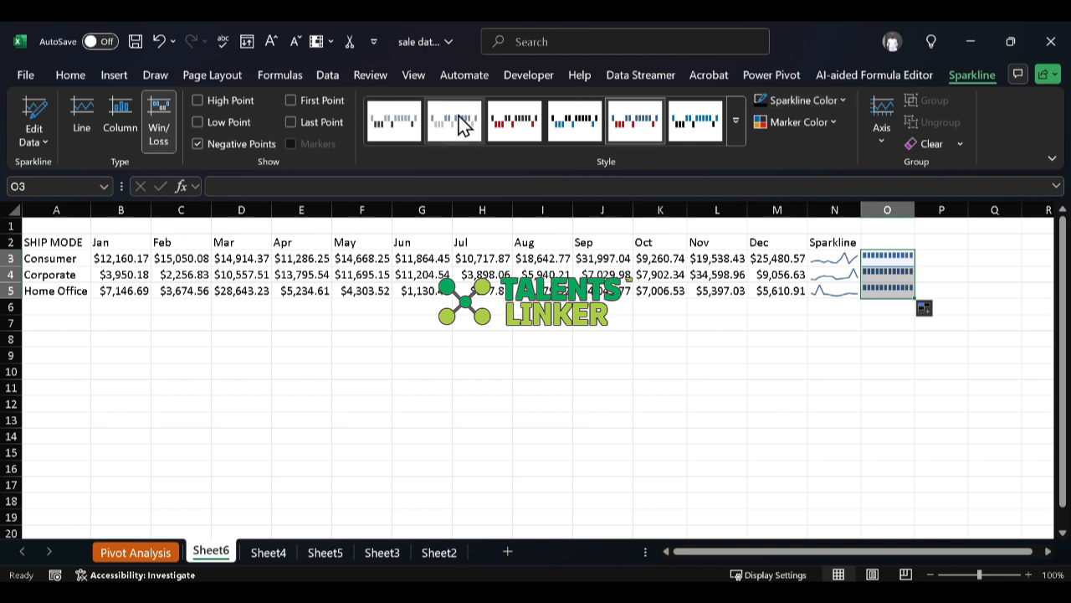
# Step: Apply the first preset style to the sparklines in O3:O5 and change their type to Column
pyautogui.click(509, 126)
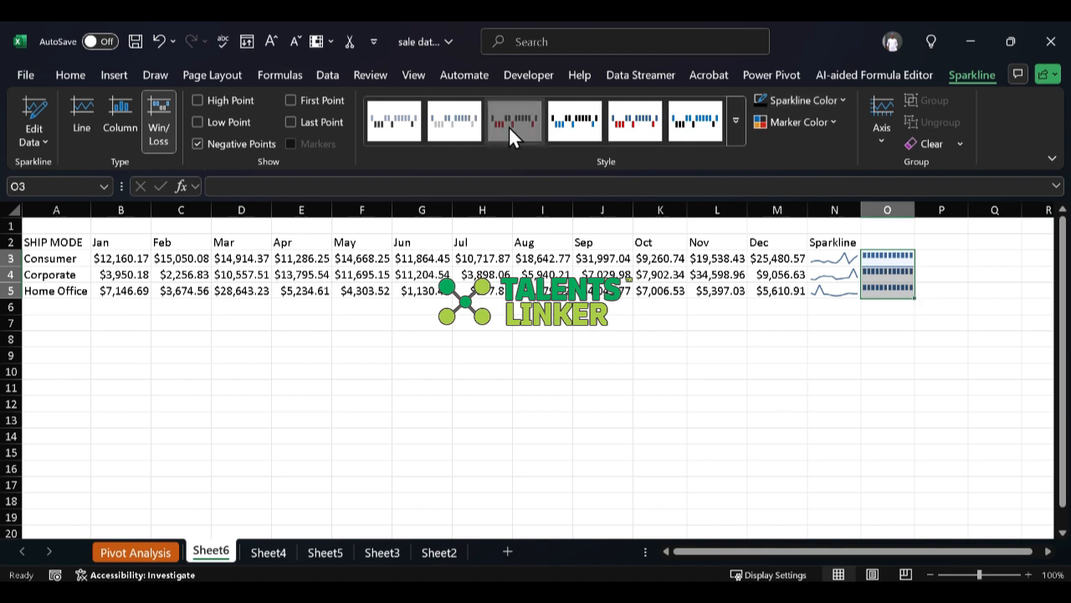
pyautogui.click(407, 126)
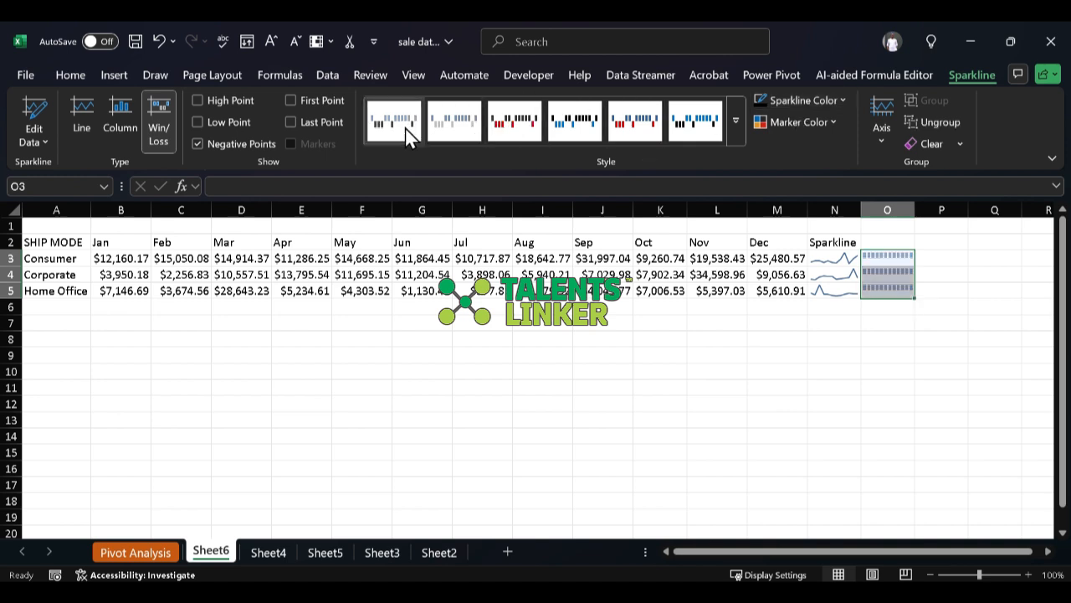
pyautogui.click(119, 126)
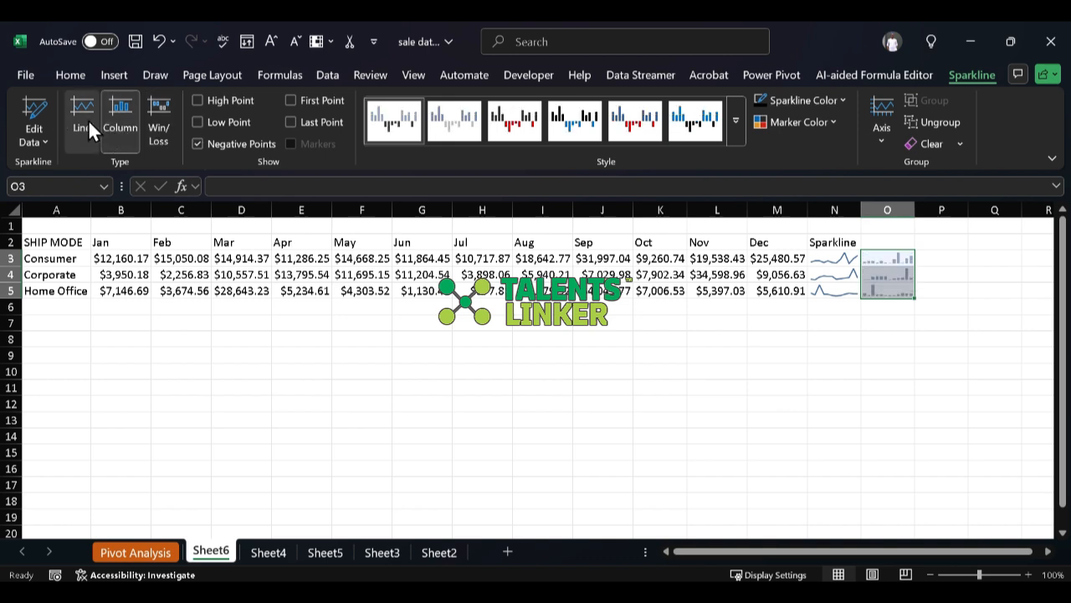
pyautogui.click(67, 114)
pyautogui.click(117, 124)
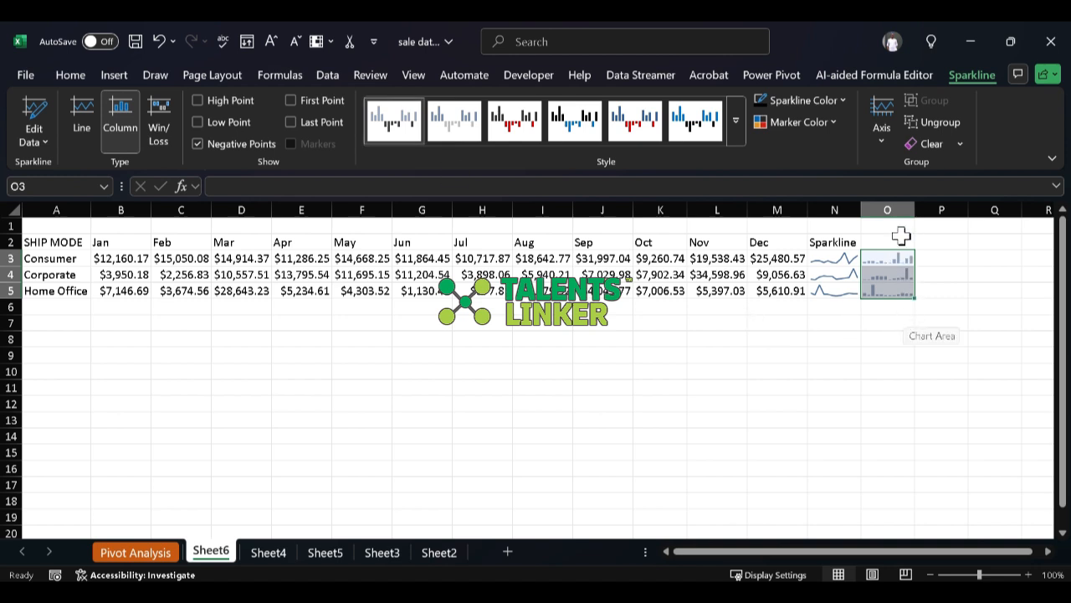
# Step: Delete the entire column O containing the extra sparklines
pyautogui.click(890, 209)
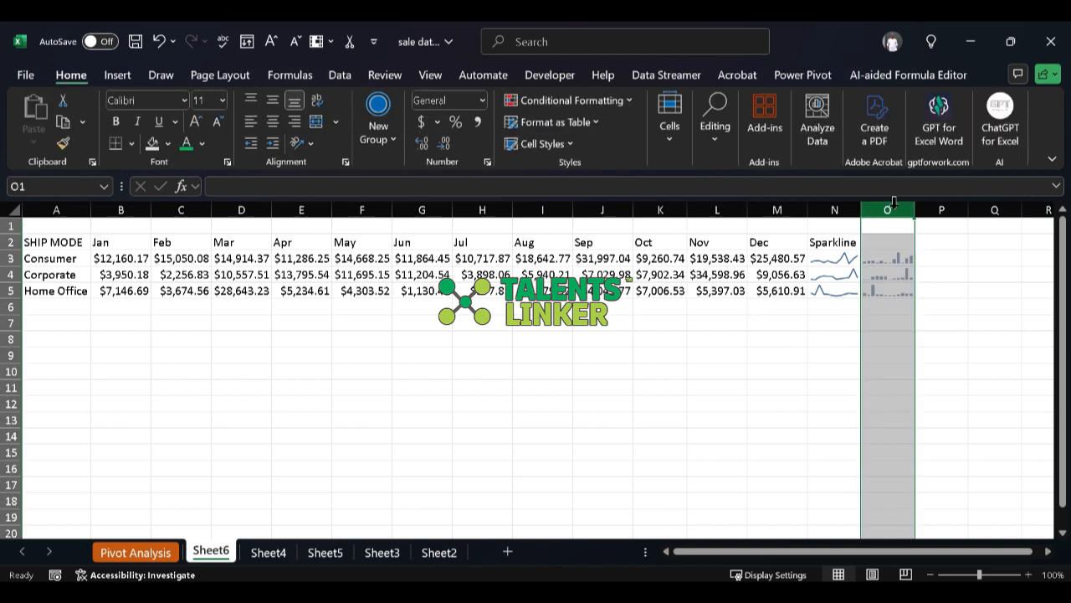
pyautogui.rightClick(892, 209)
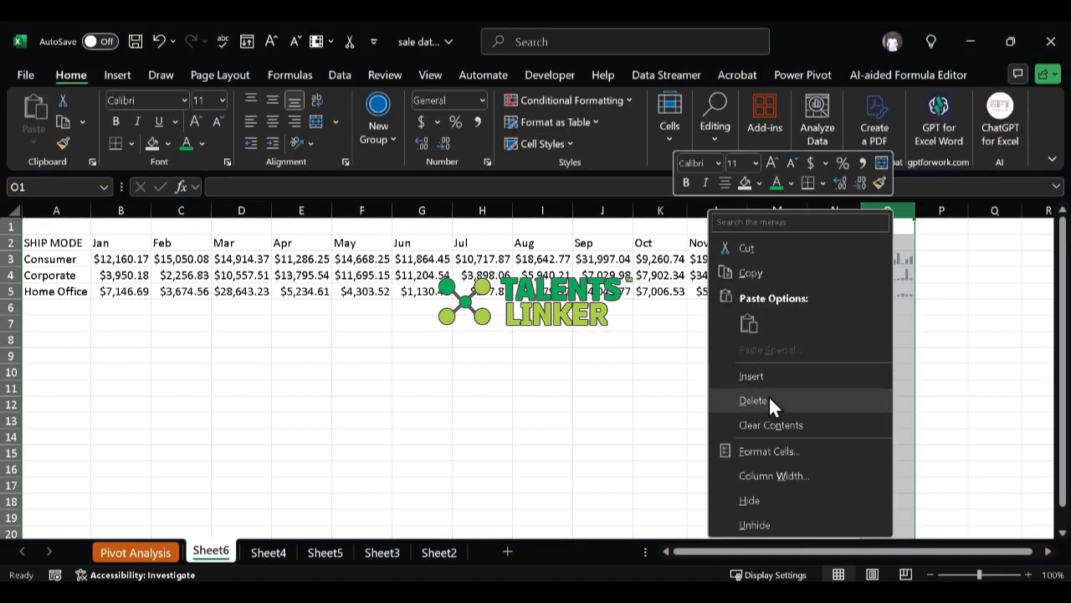
pyautogui.click(769, 400)
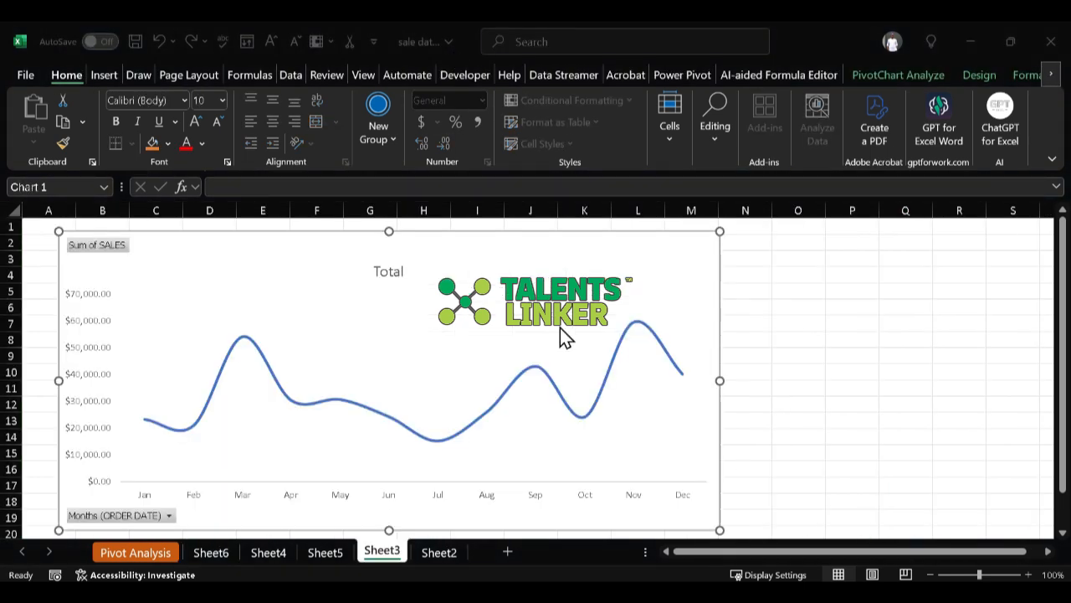
# Step: Examine which chart elements can be added to the line chart, including the axis title and primary axes options
pyautogui.click(836, 328)
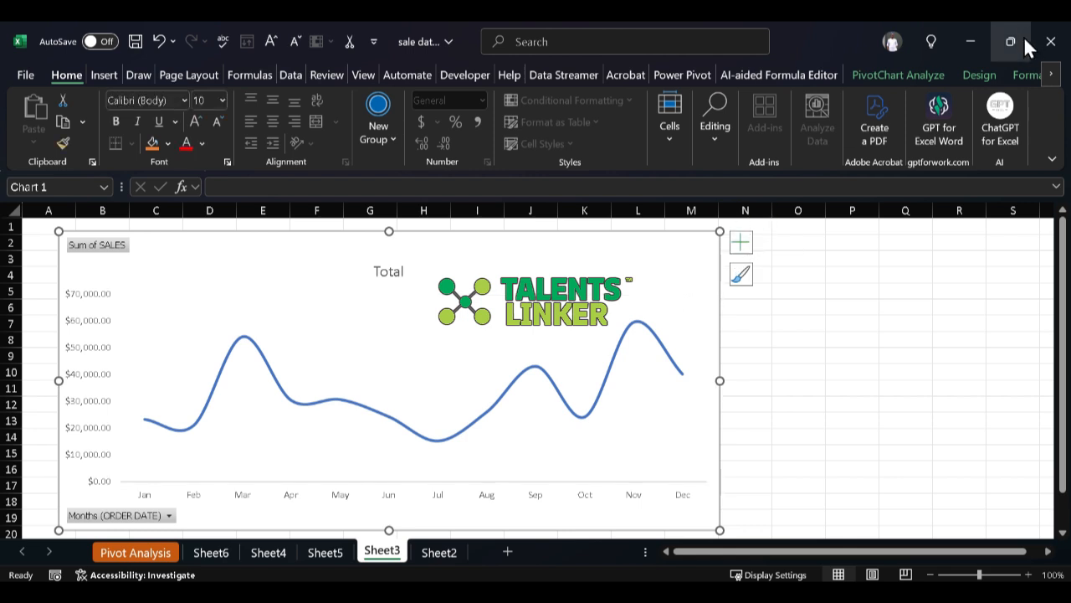
pyautogui.click(978, 75)
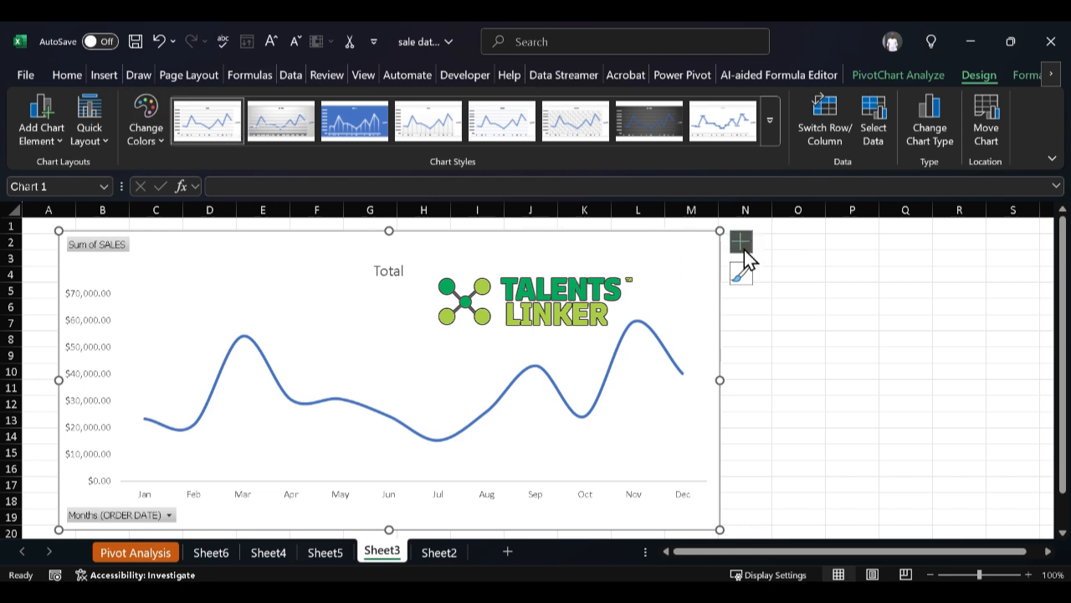
pyautogui.click(54, 139)
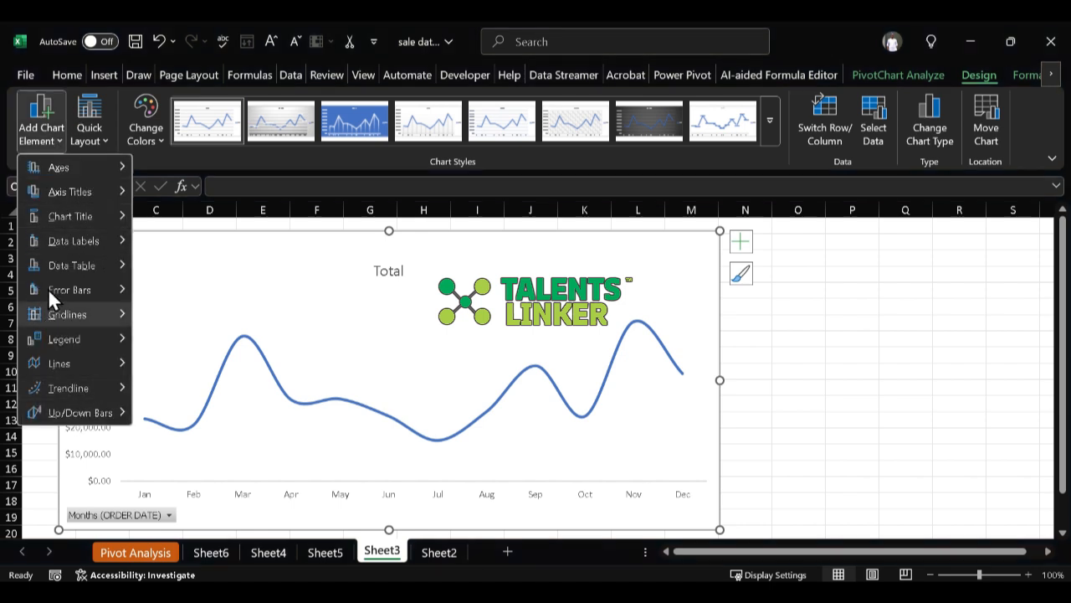
pyautogui.click(53, 135)
pyautogui.click(52, 136)
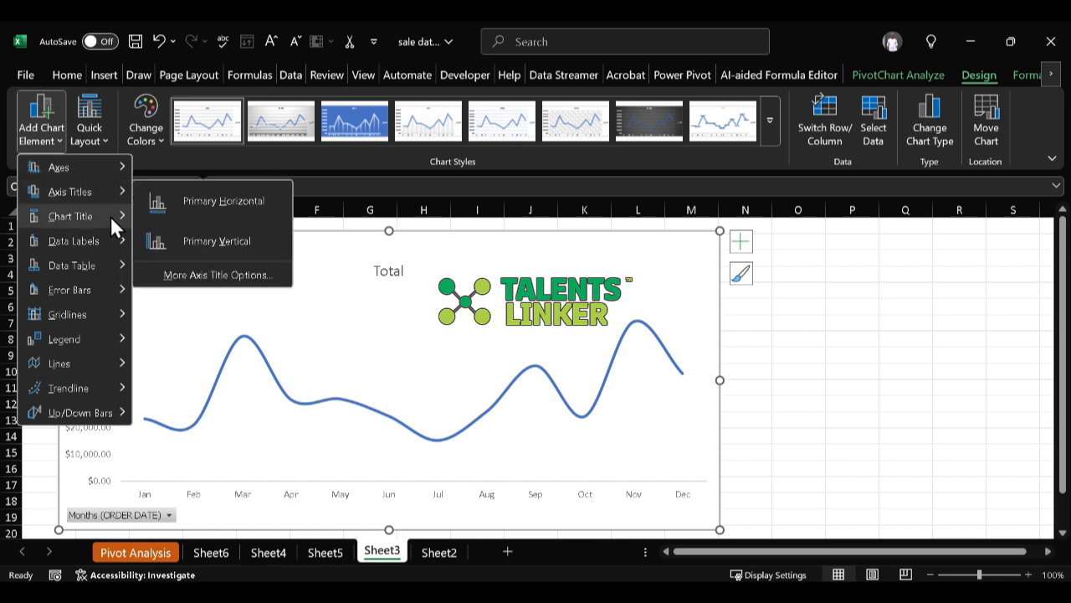
pyautogui.click(667, 308)
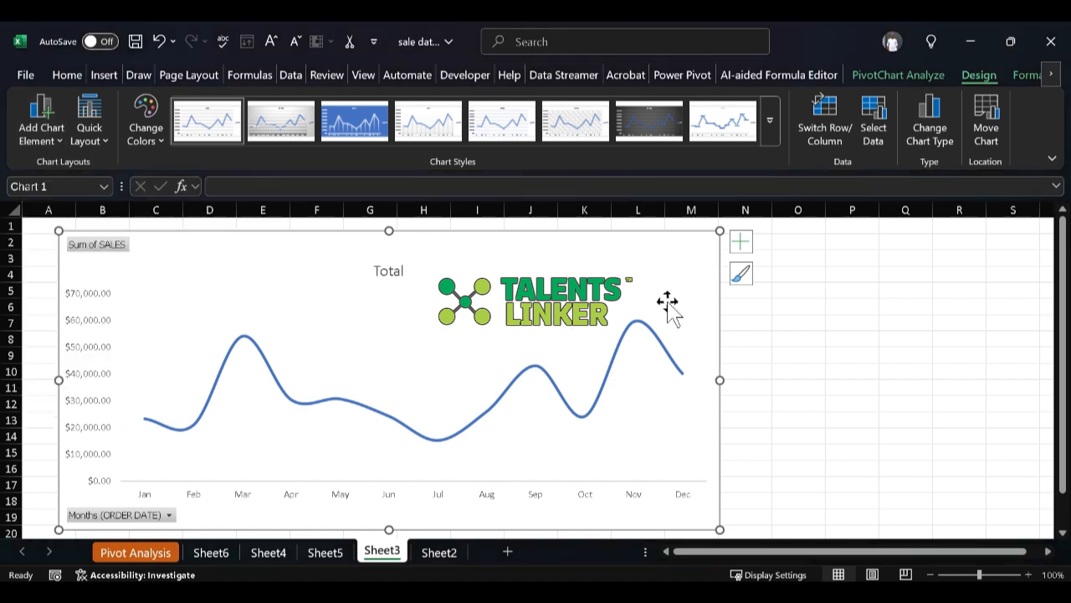
pyautogui.click(741, 242)
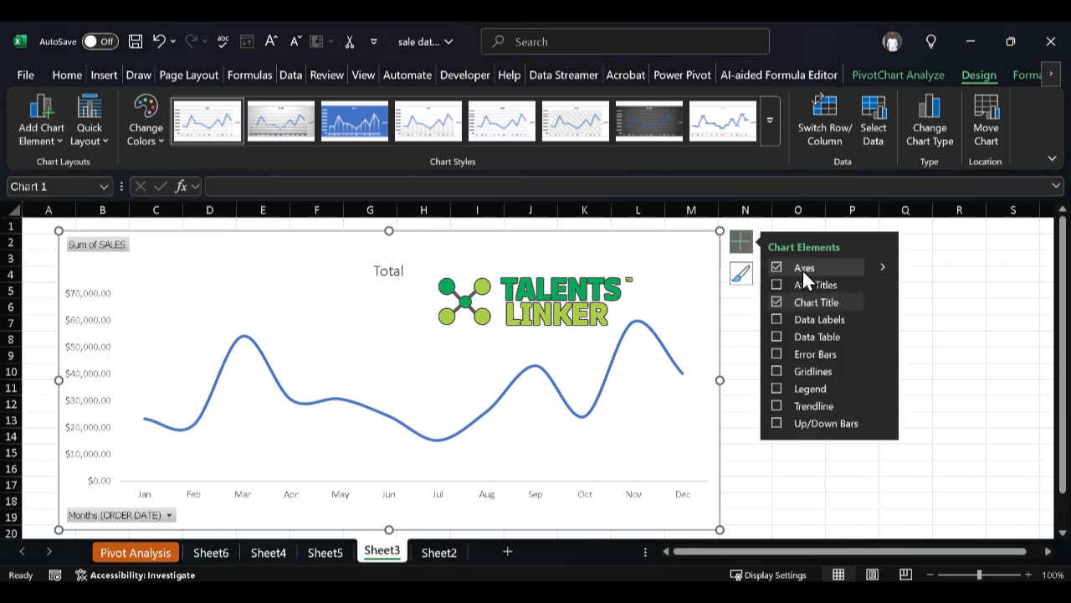
pyautogui.click(883, 265)
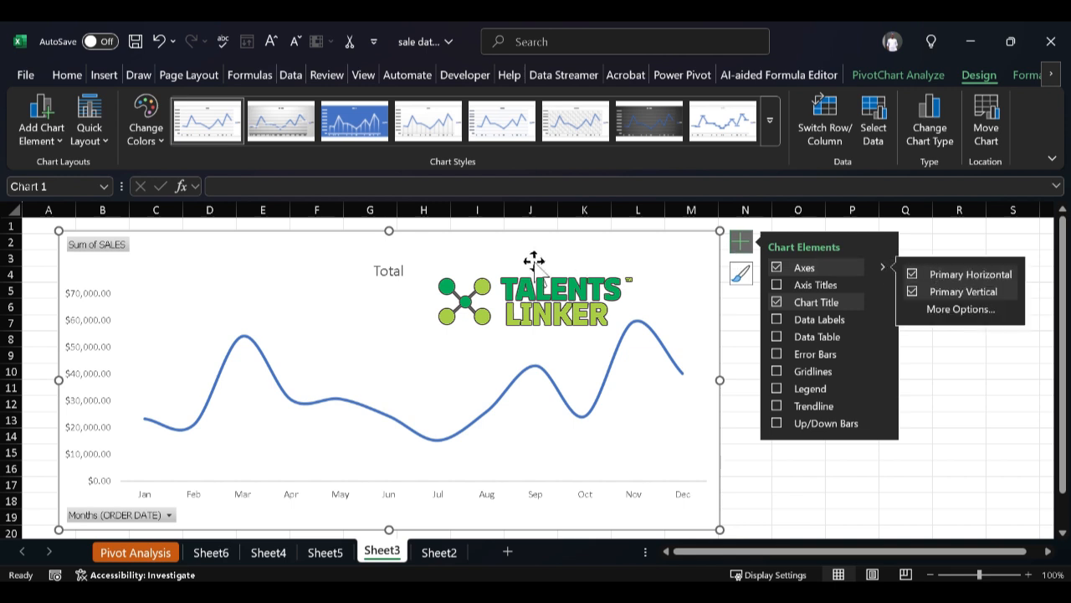
pyautogui.click(734, 239)
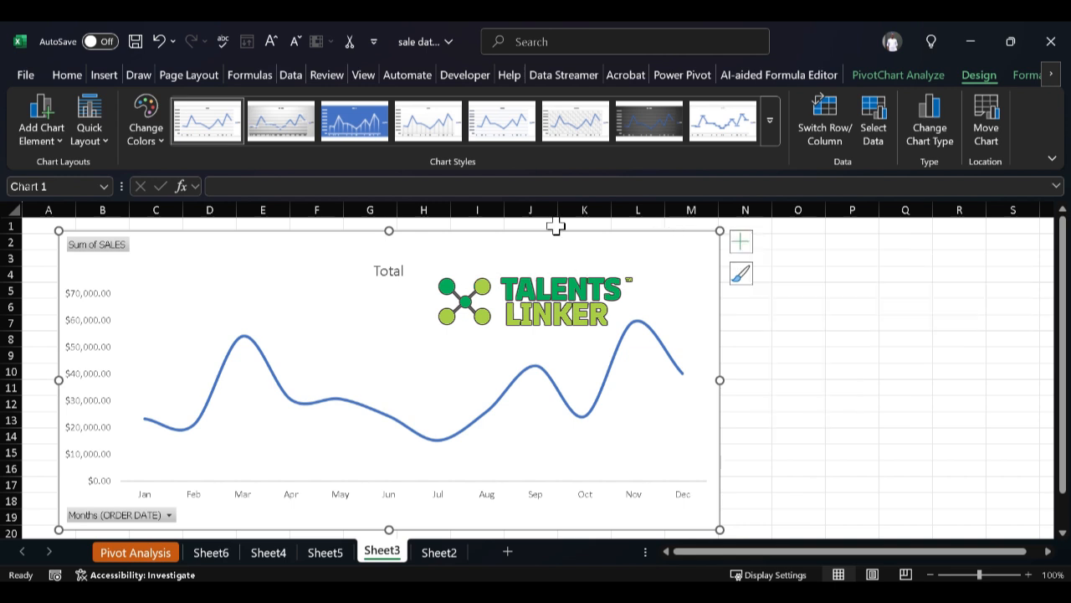
# Step: Change the line chart's title to "Sales Monthly Trend"
pyautogui.doubleClick(387, 270)
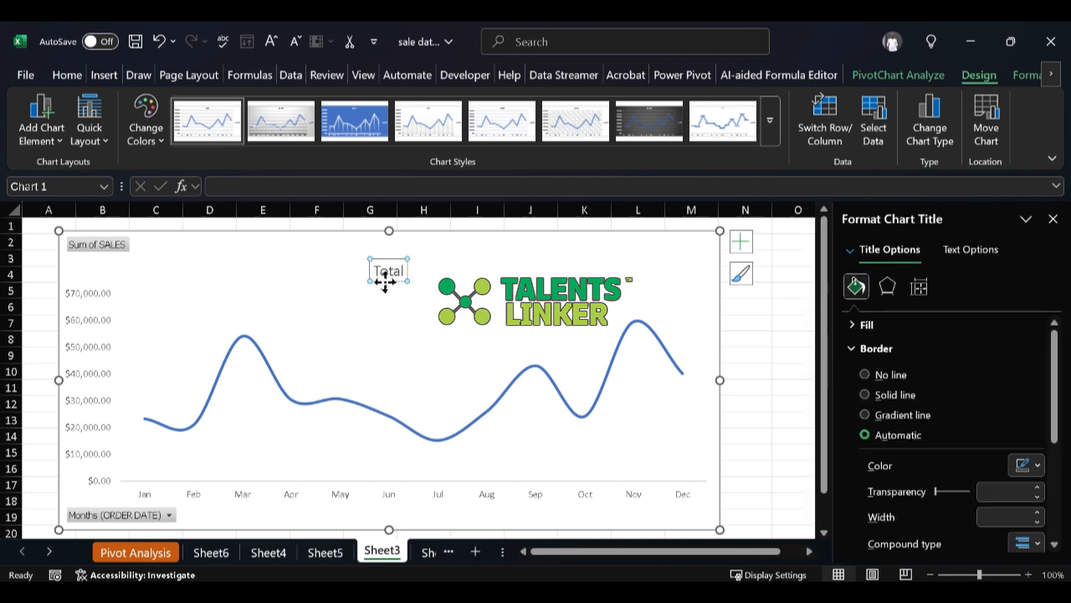
pyautogui.doubleClick(387, 270)
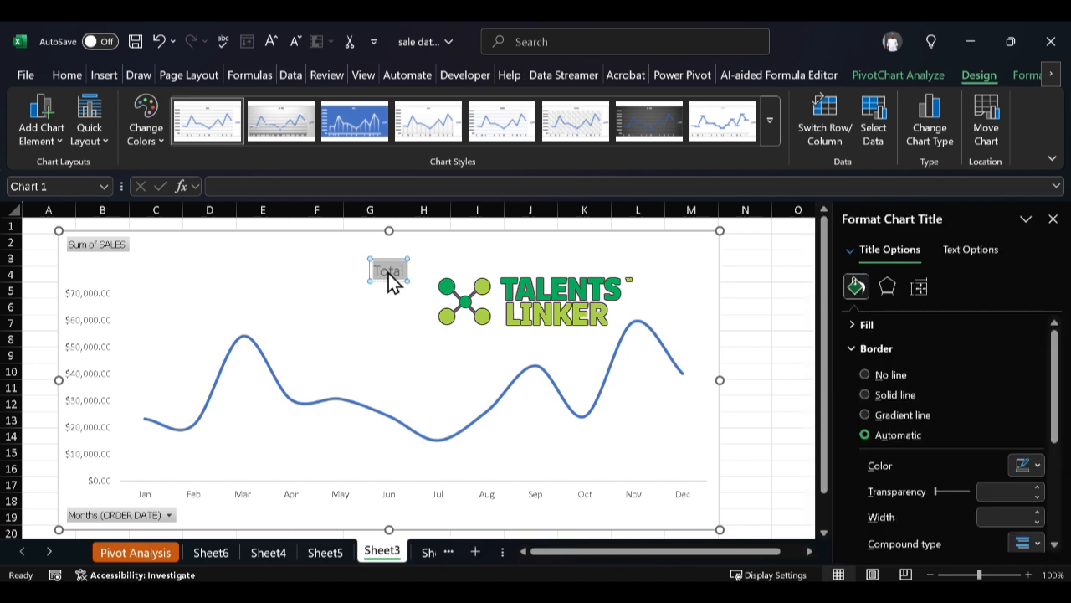
pyautogui.press('BackSpace')
pyautogui.write('Sal')
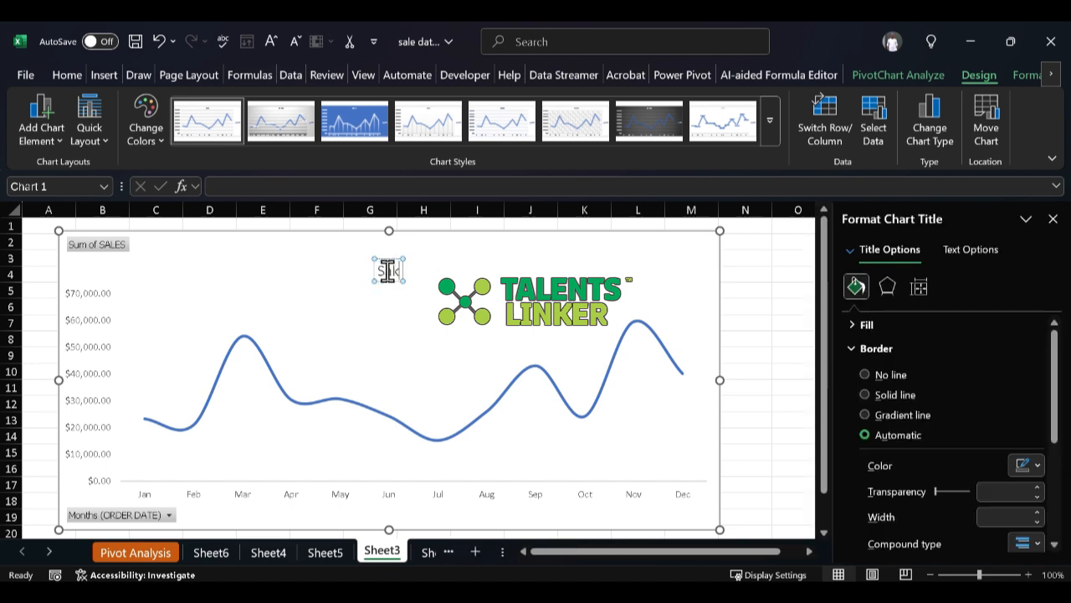
pyautogui.write('e')
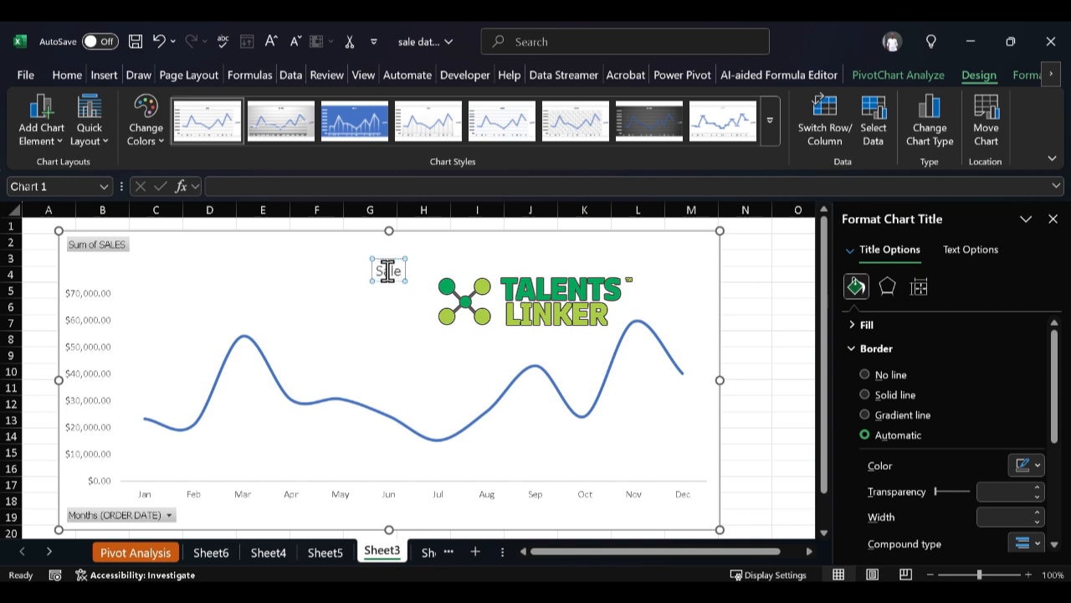
pyautogui.write('s Mo')
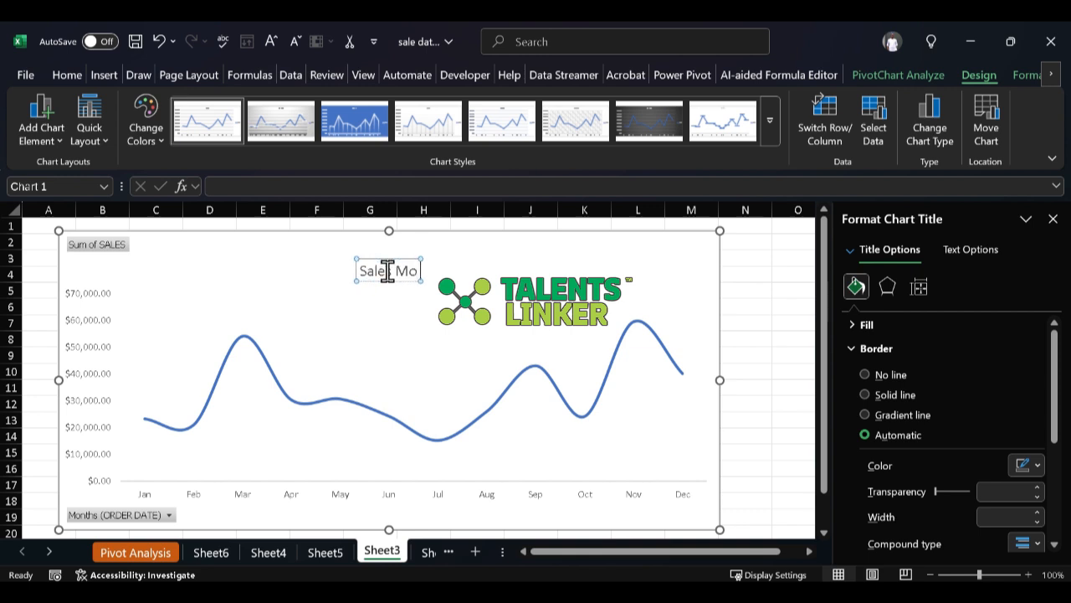
pyautogui.write('nth')
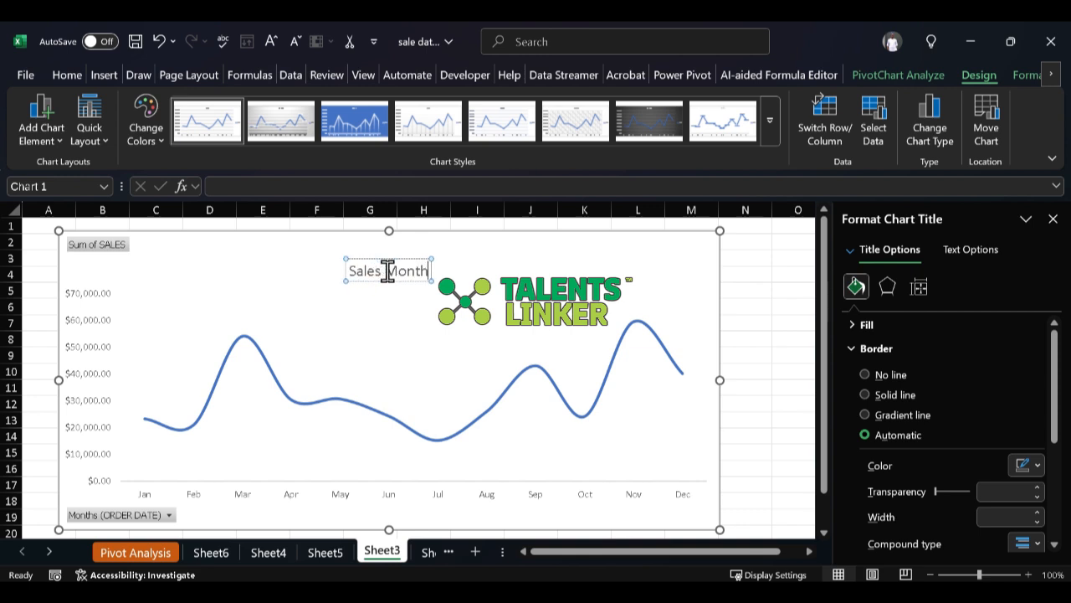
pyautogui.write('ly re')
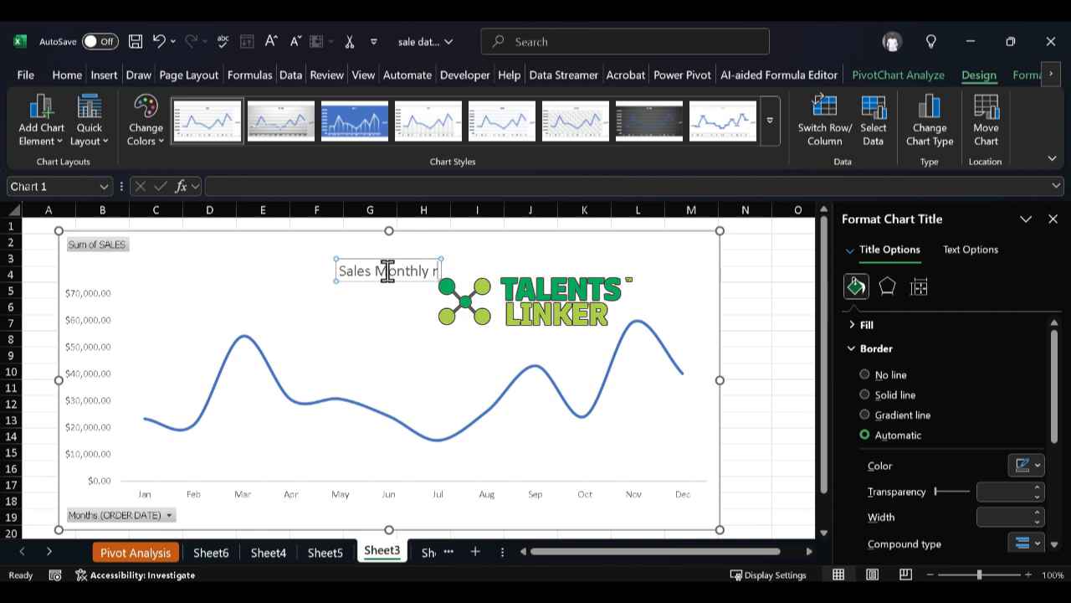
pyautogui.press('BackSpace')
pyautogui.press('BackSpace')
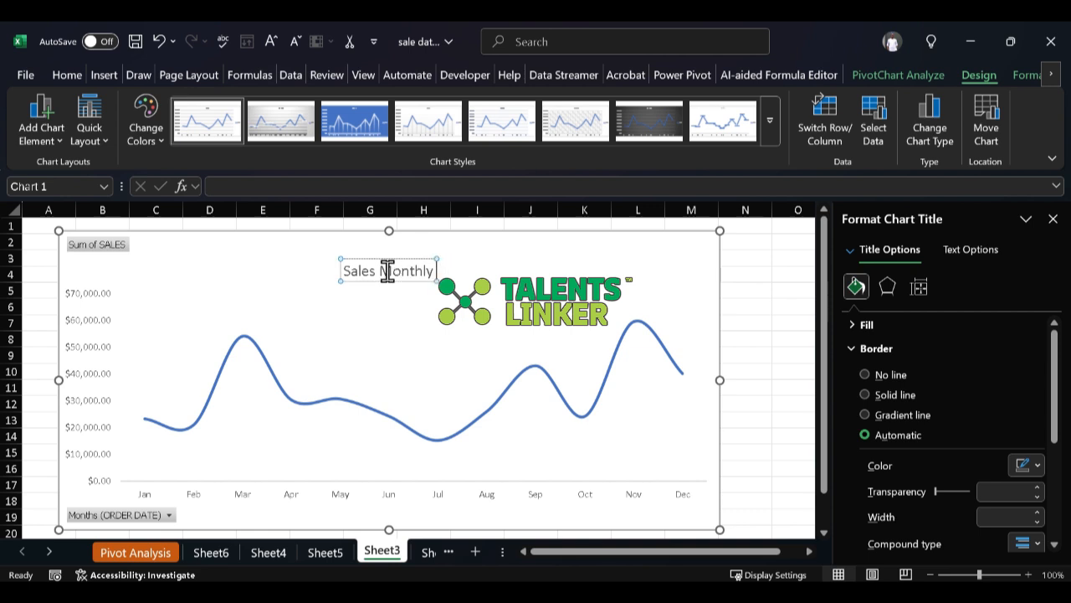
pyautogui.write('a')
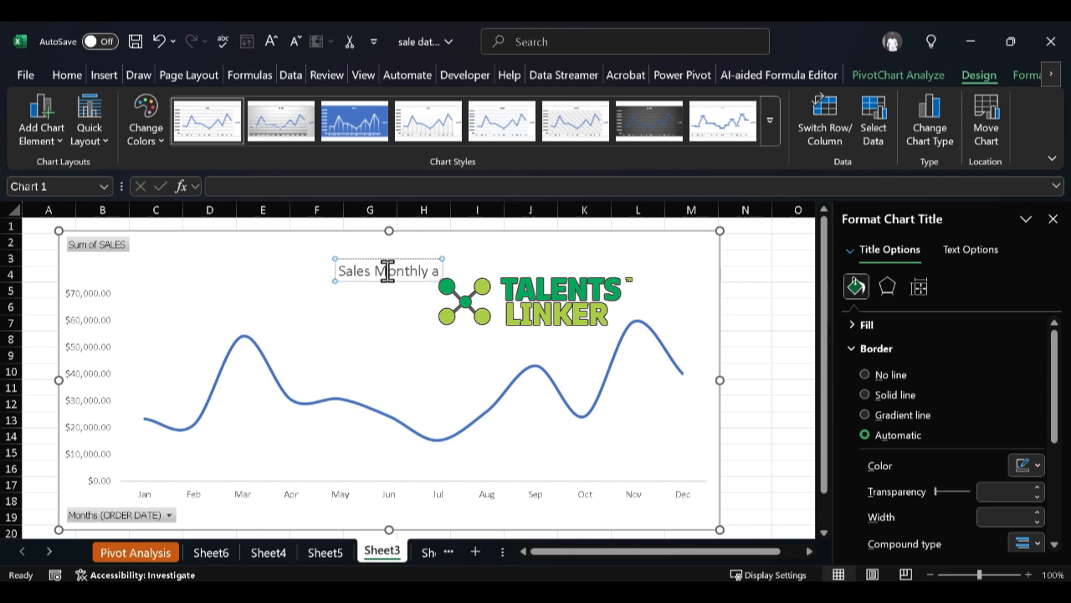
pyautogui.press('BackSpace')
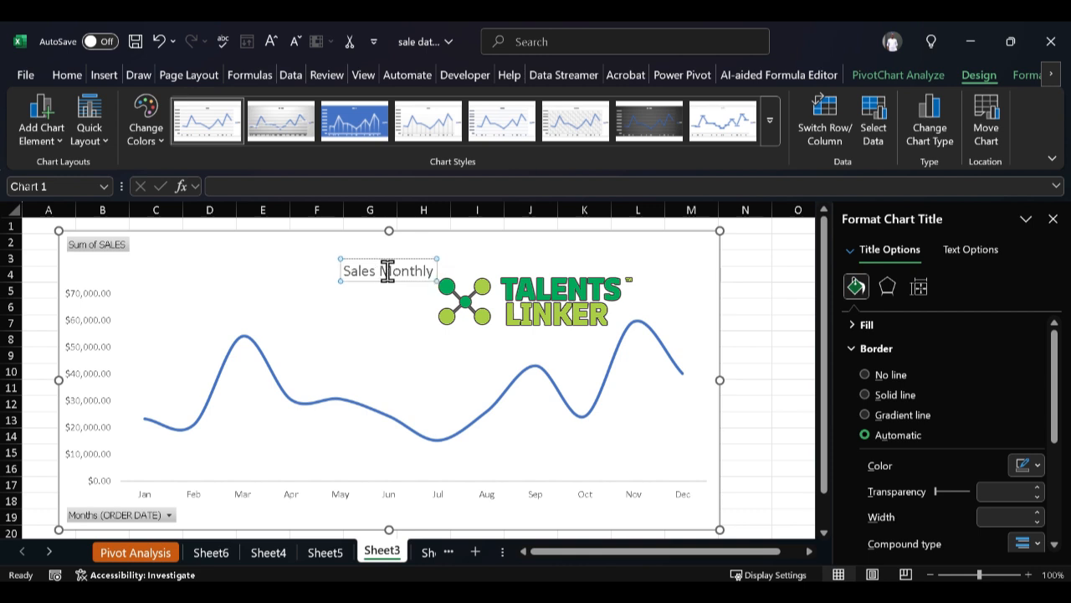
pyautogui.write('Trend')
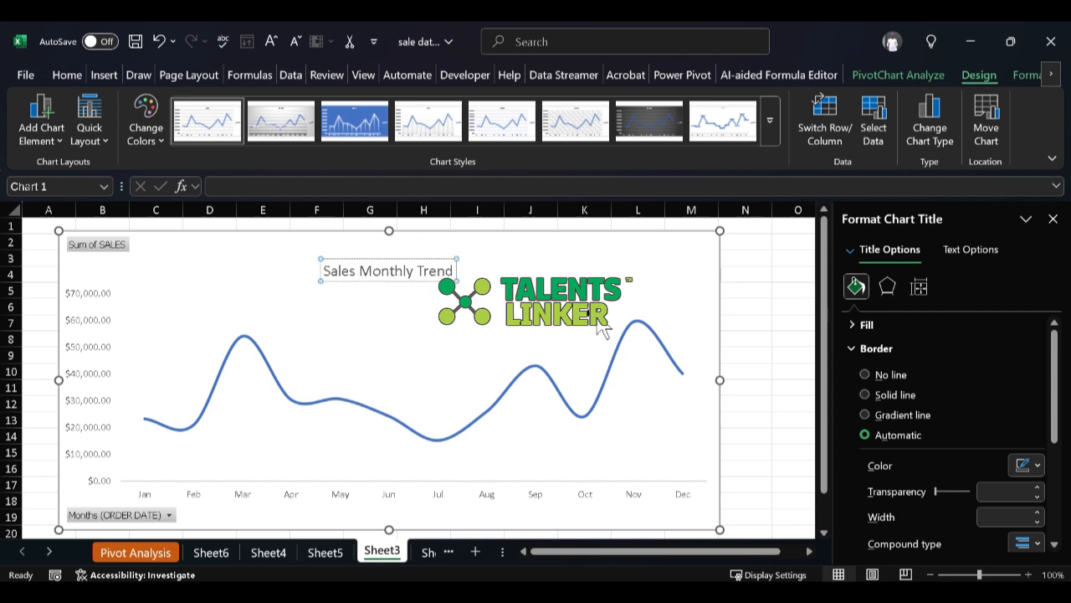
pyautogui.click(601, 326)
pyautogui.click(670, 261)
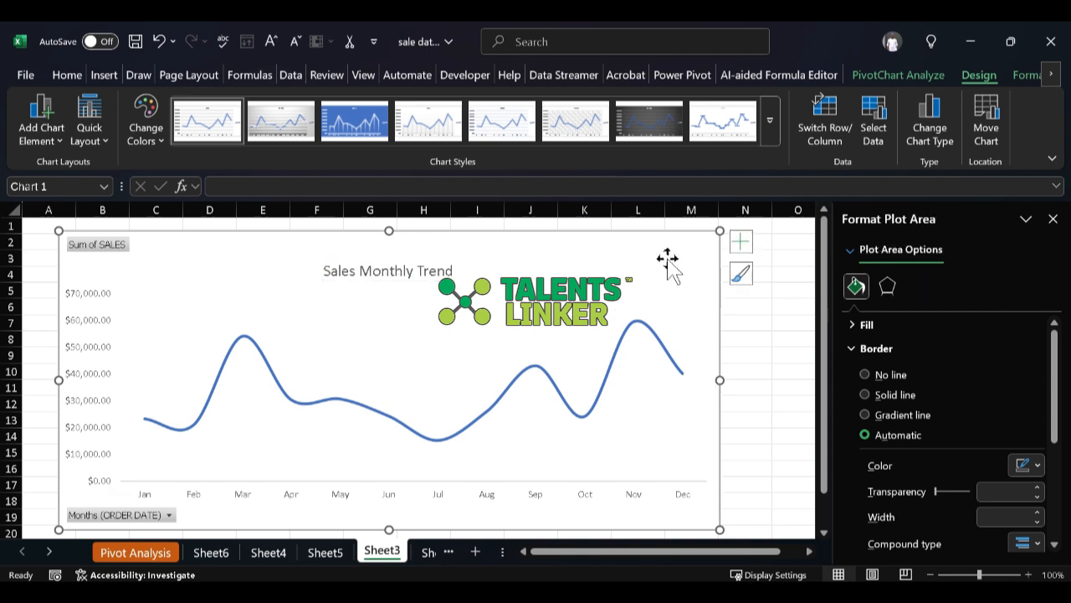
# Step: Hide the line chart's primary vertical axis and show it again
pyautogui.click(739, 244)
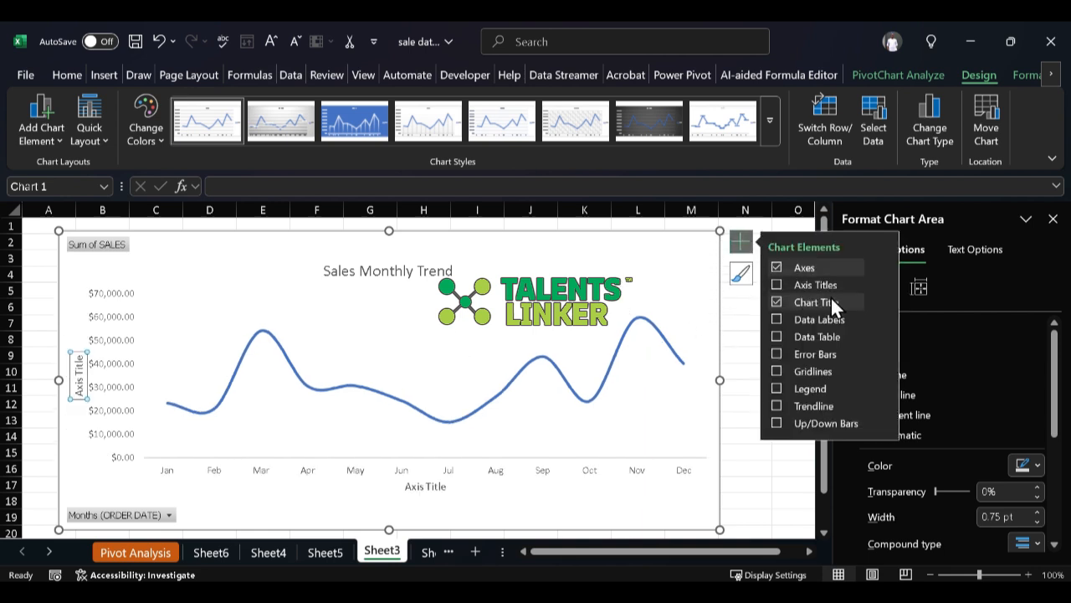
pyautogui.click(888, 266)
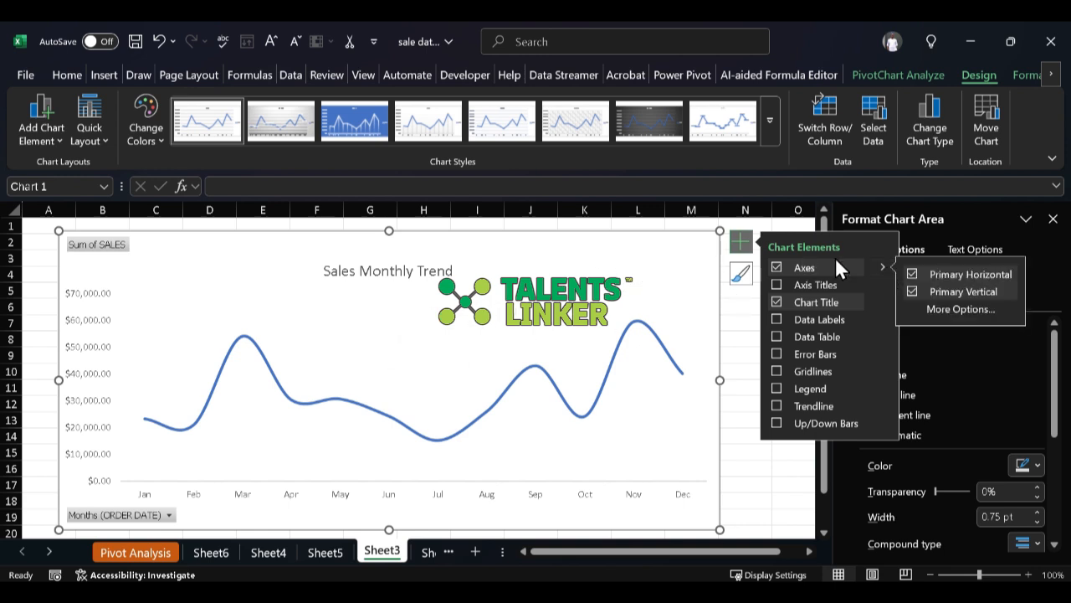
pyautogui.click(913, 291)
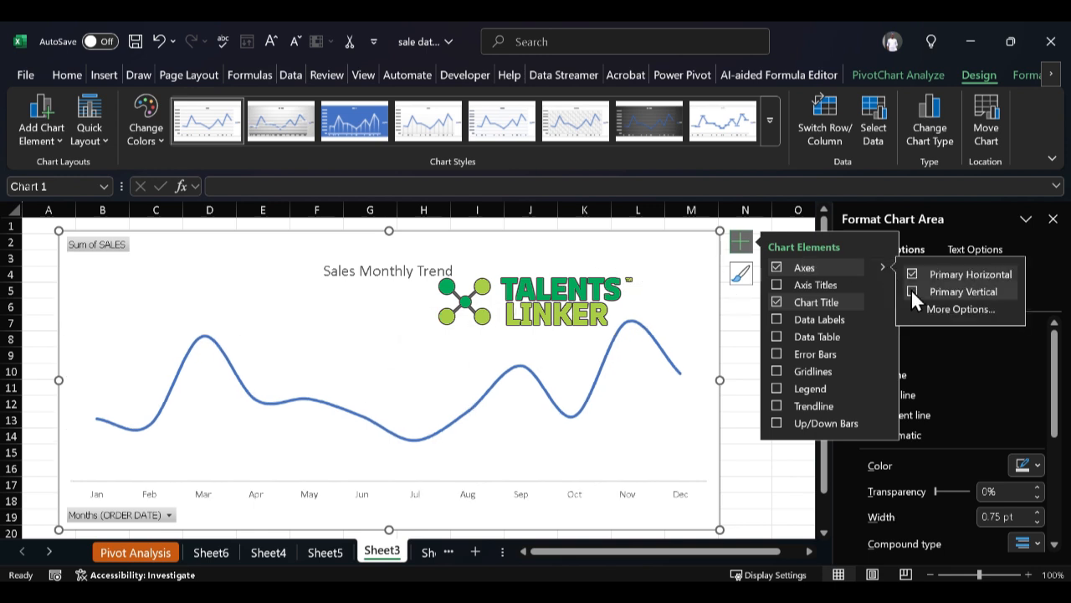
pyautogui.click(911, 290)
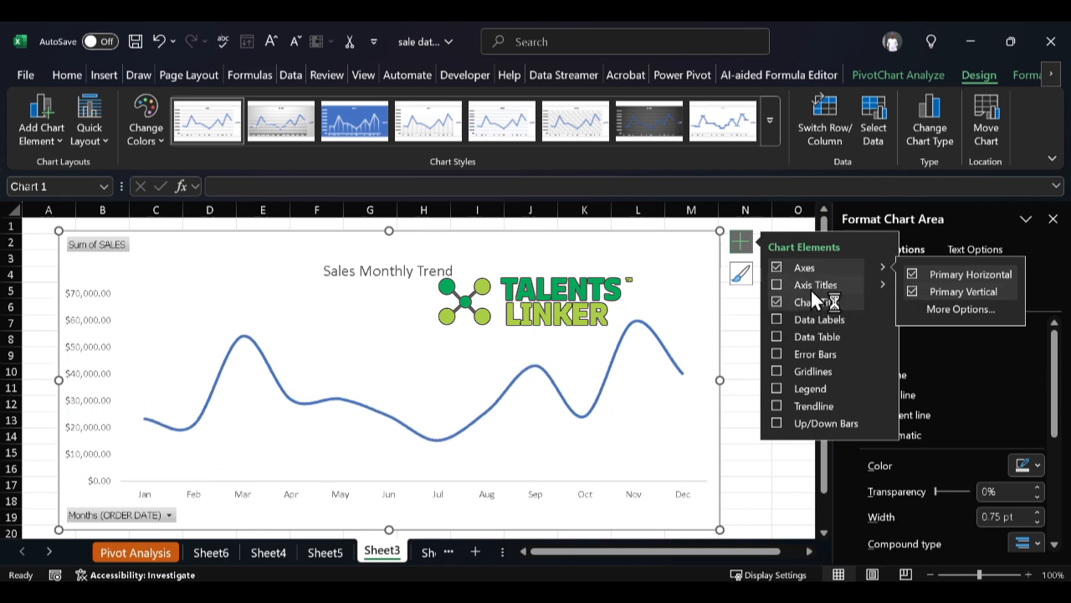
# Step: Add axis titles to the line chart and set the vertical axis title to "Sales"
pyautogui.click(778, 286)
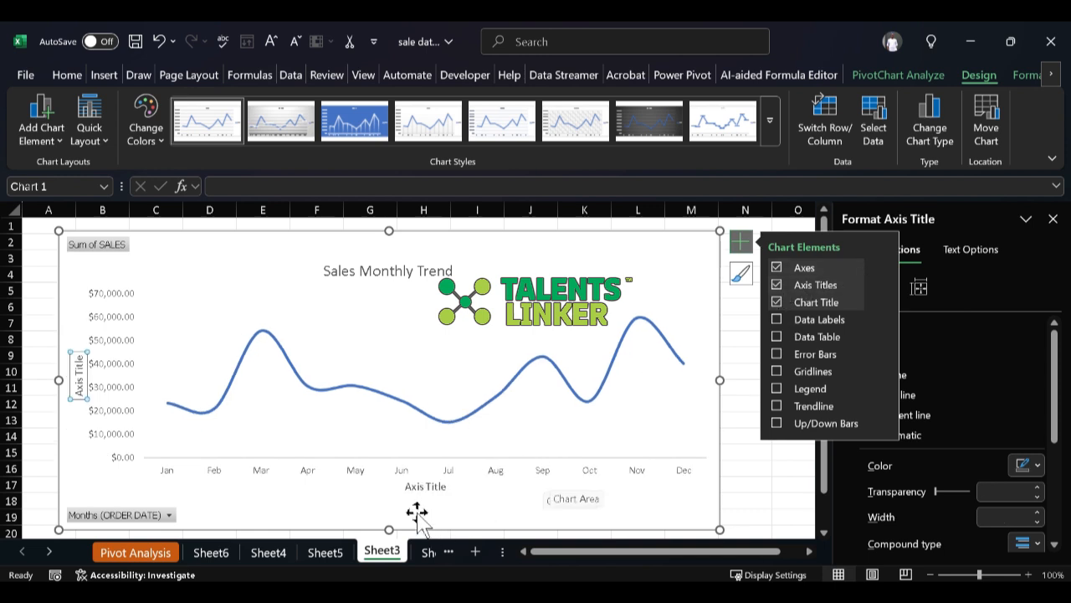
pyautogui.click(74, 367)
pyautogui.tripleClick(74, 370)
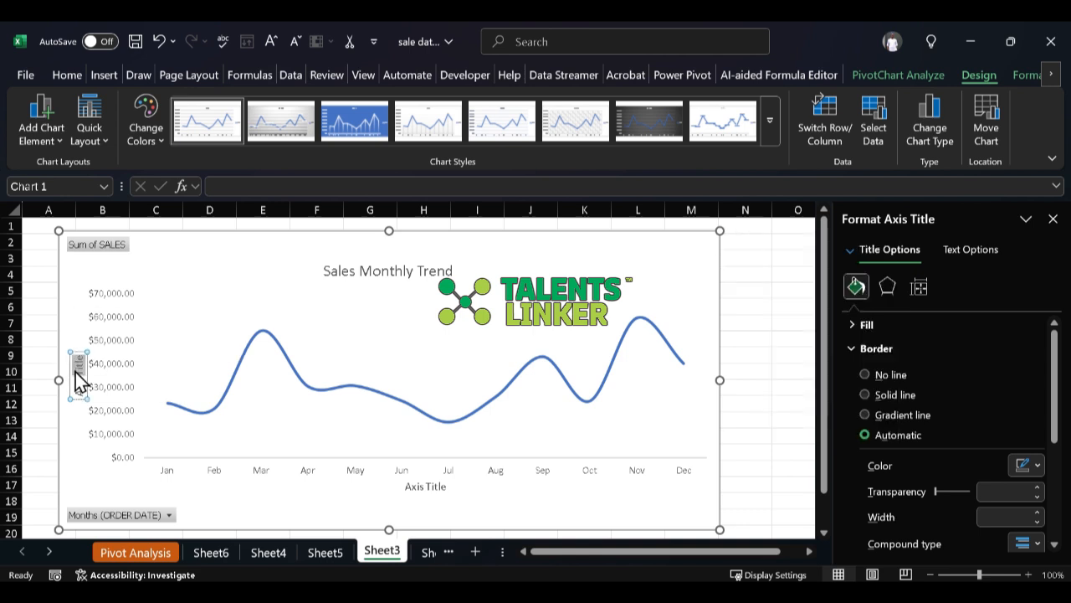
pyautogui.click(74, 369)
pyautogui.tripleClick(75, 370)
pyautogui.press('BackSpace')
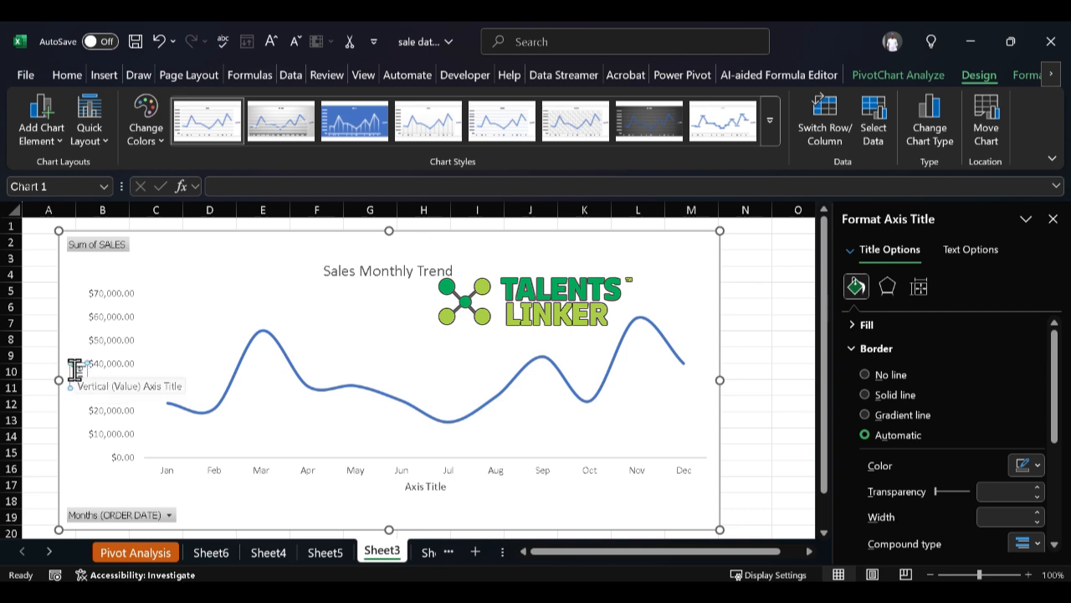
pyautogui.write('Sales')
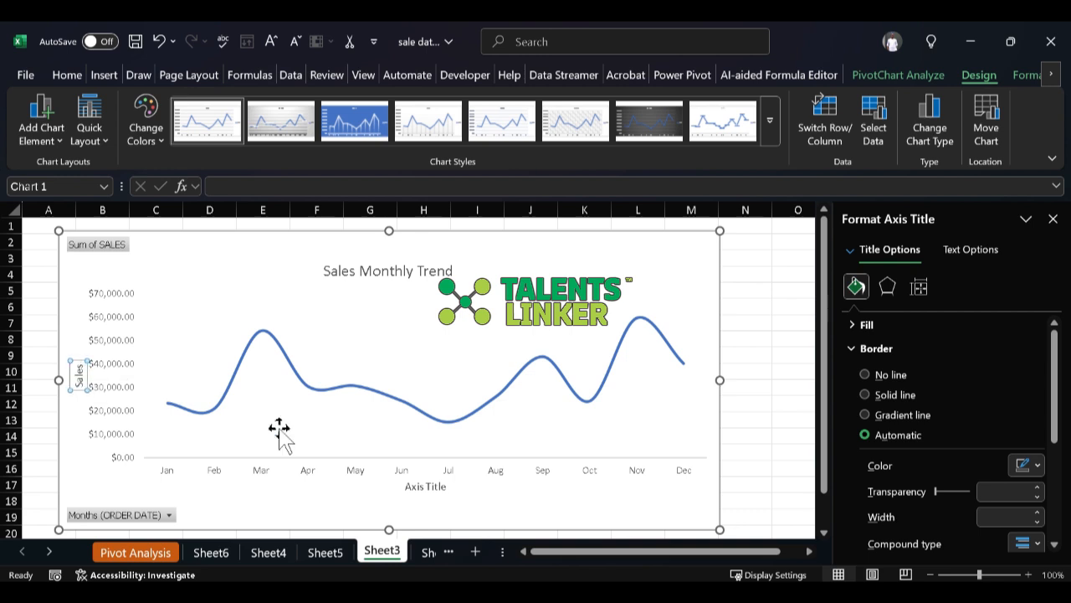
# Step: Set the line chart's horizontal axis title to "Month"
pyautogui.click(440, 487)
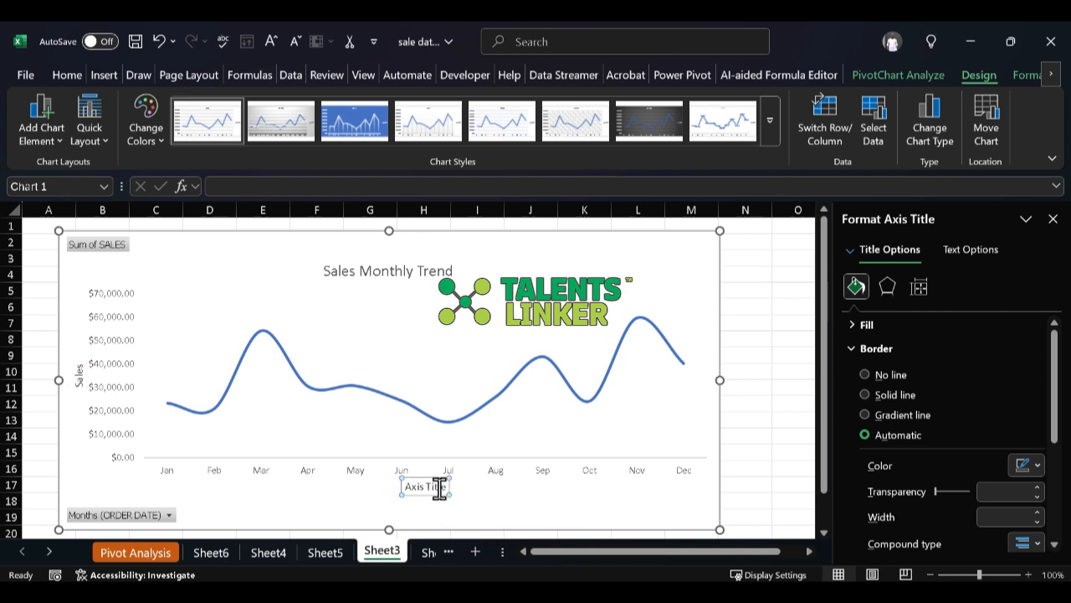
pyautogui.doubleClick(440, 488)
pyautogui.press('Delete')
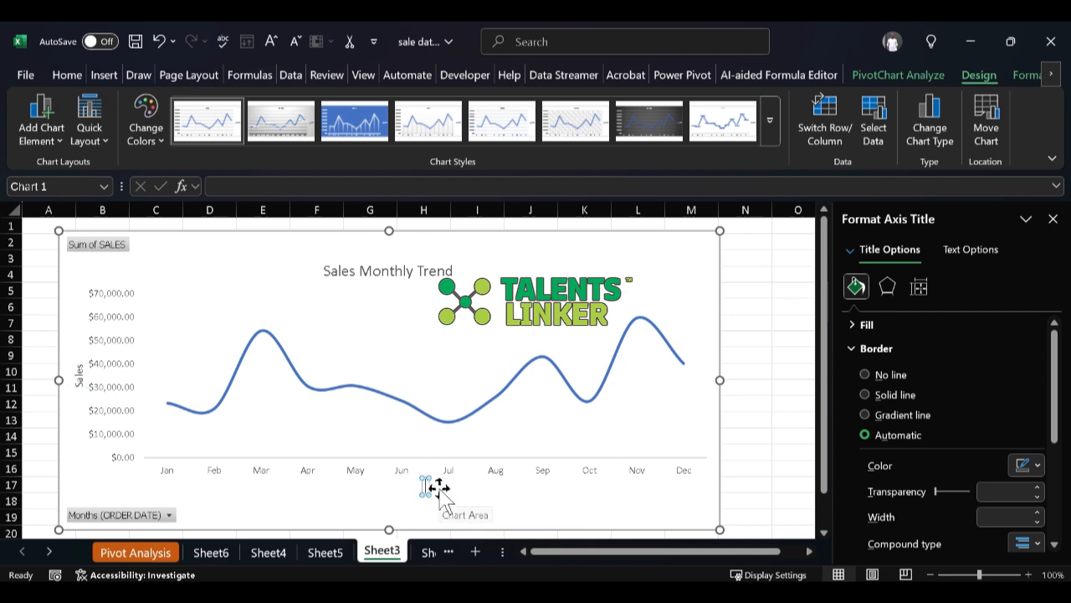
pyautogui.write('Month')
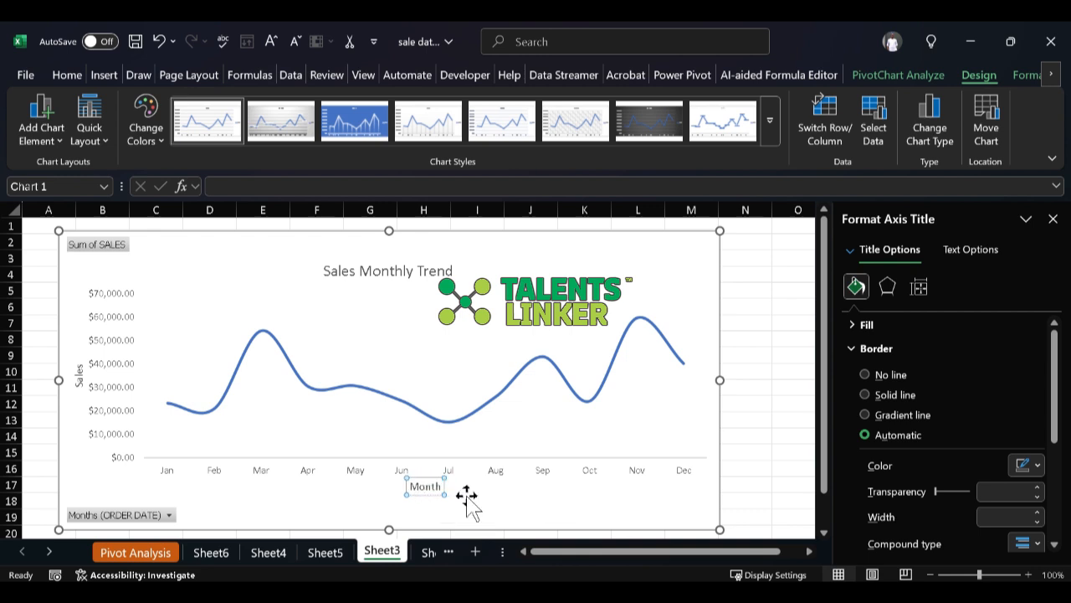
pyautogui.click(478, 502)
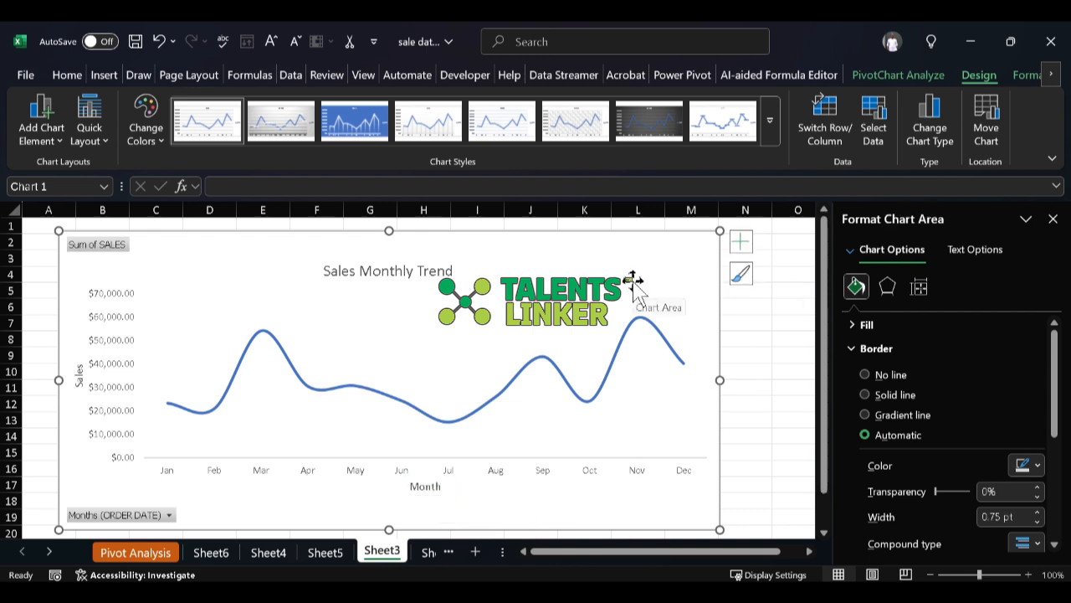
# Step: Examine the data label placement options available for the line chart
pyautogui.click(741, 241)
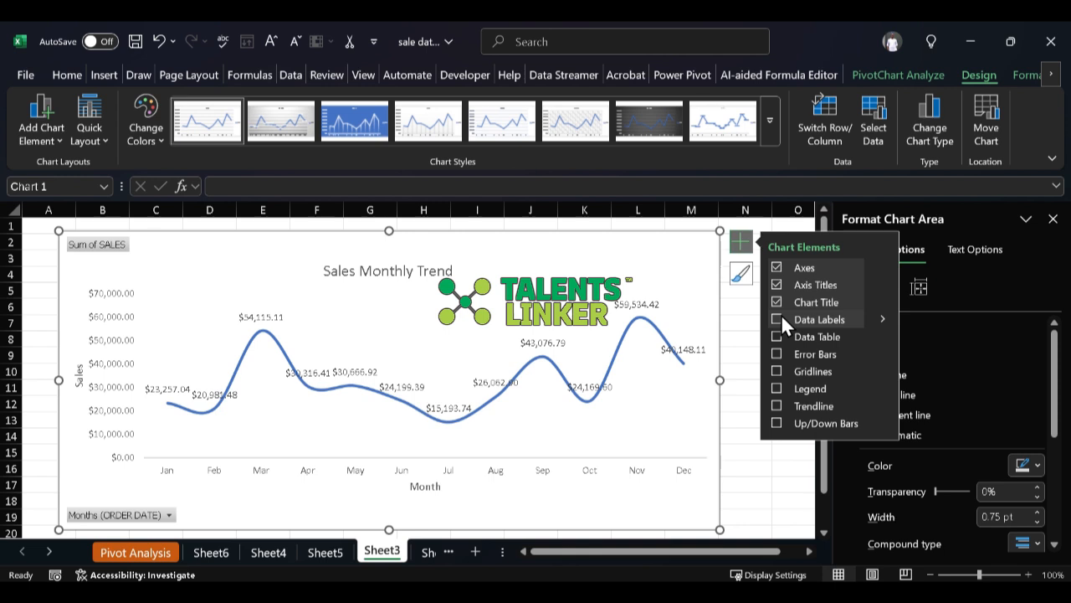
pyautogui.click(780, 316)
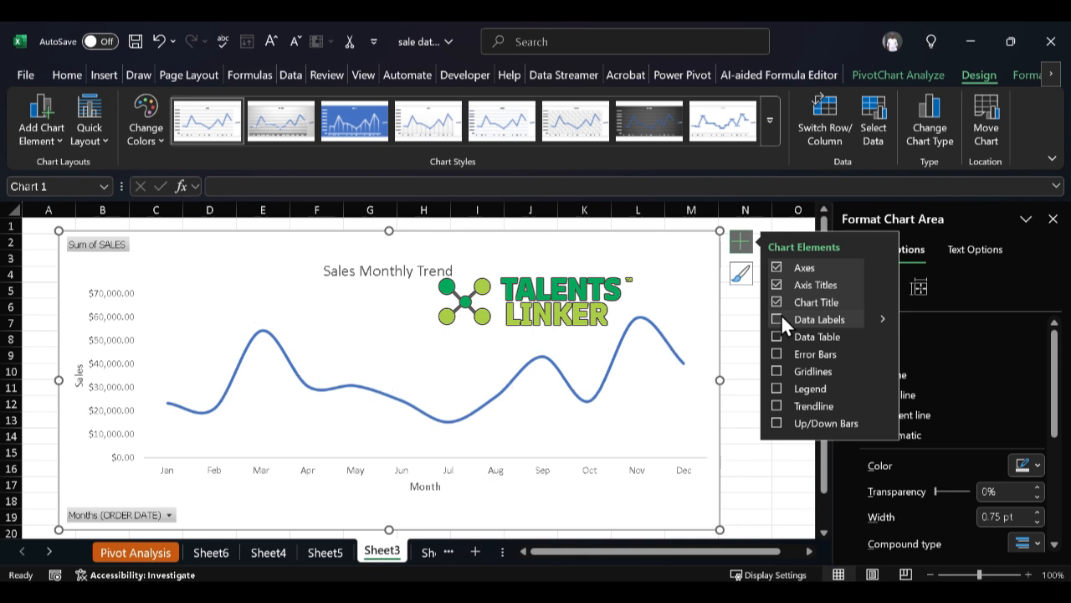
pyautogui.click(875, 317)
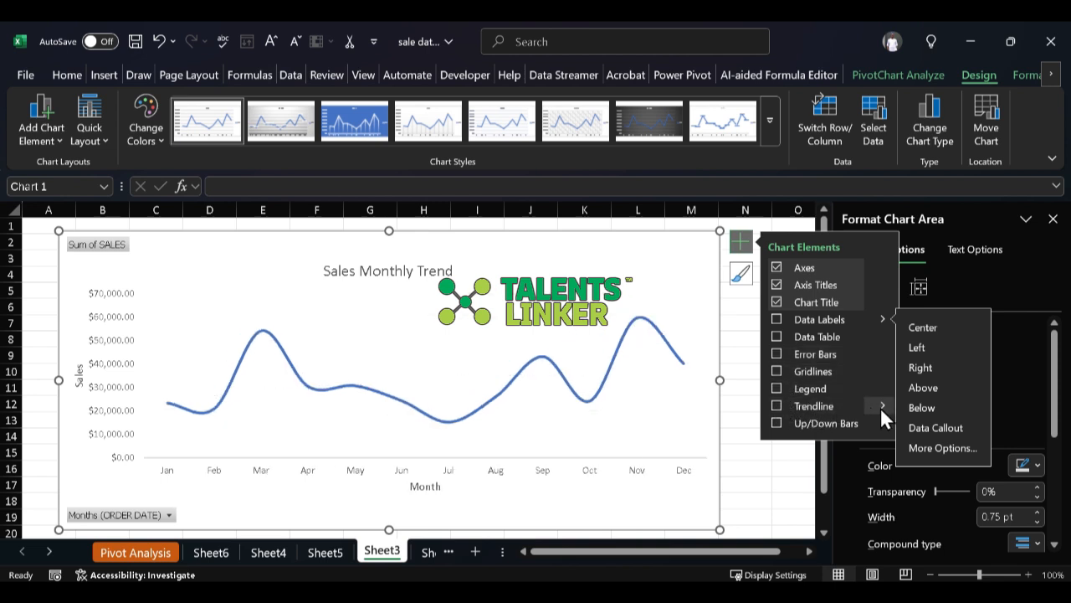
# Step: Add a trendline to the monthly sales line chart
pyautogui.moveTo(881, 406)
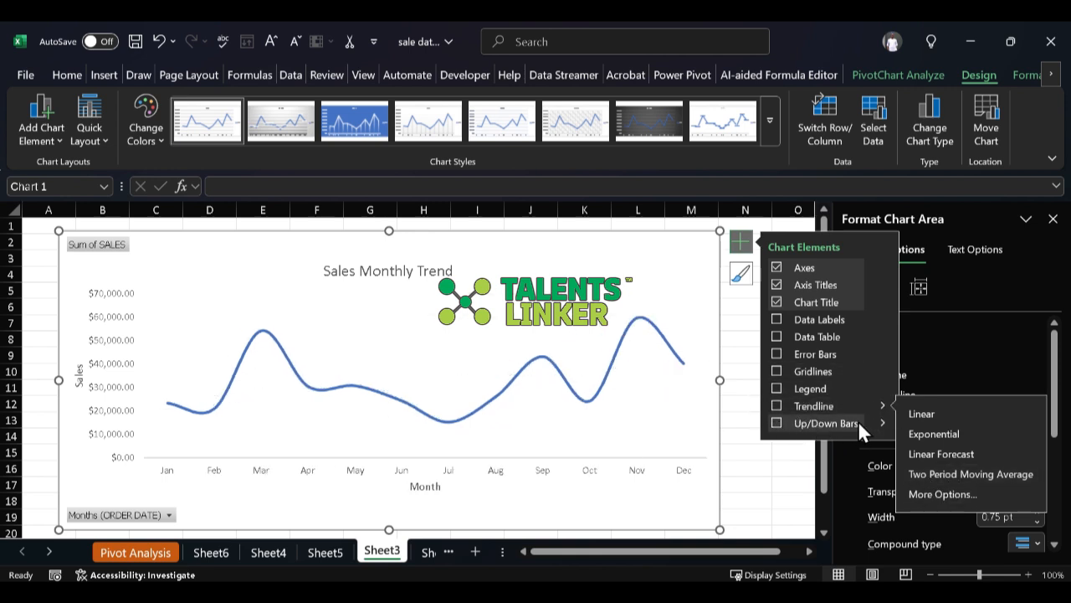
pyautogui.click(884, 421)
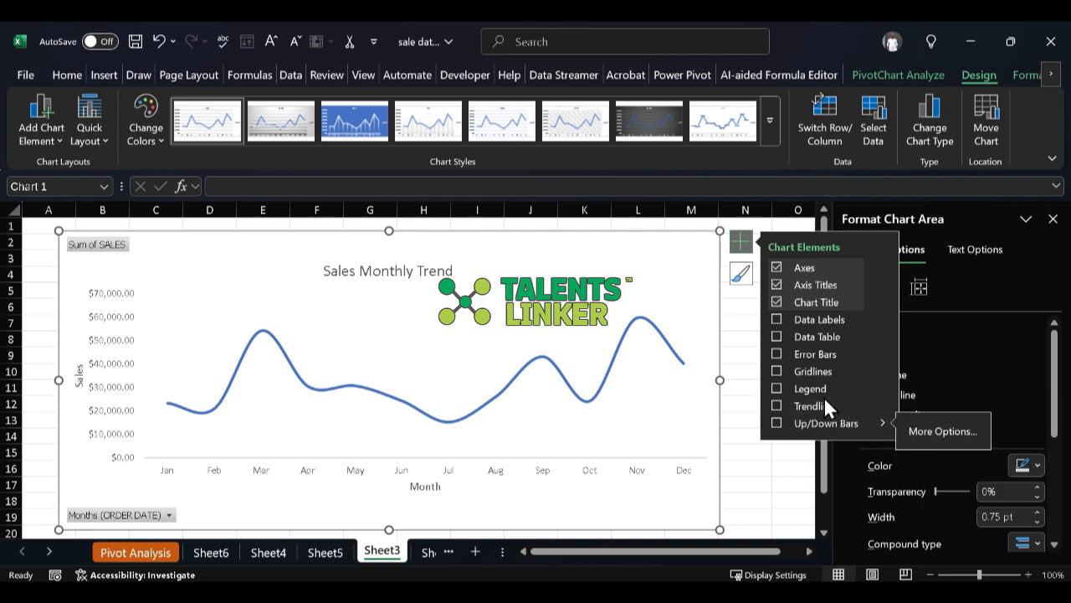
pyautogui.click(770, 404)
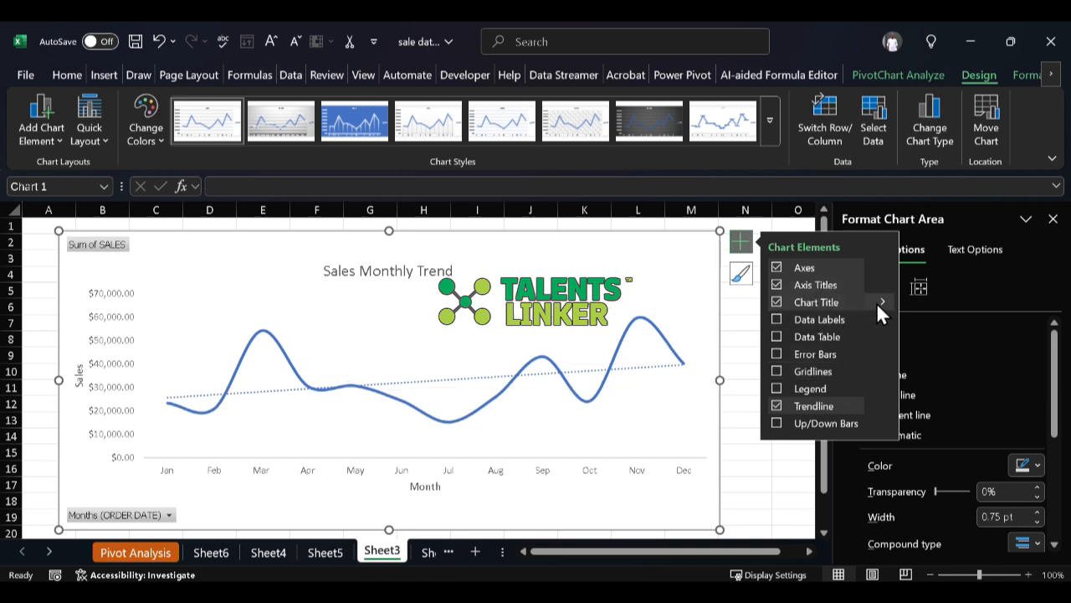
pyautogui.moveTo(877, 304)
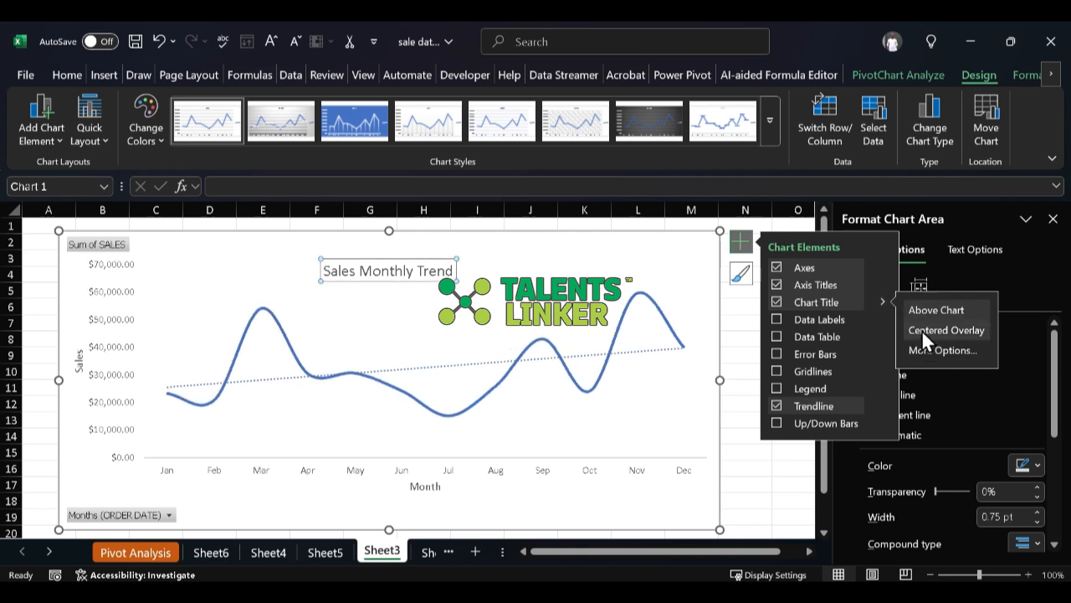
# Step: Try out several colorful and monochromatic color palettes on the line chart
pyautogui.click(748, 279)
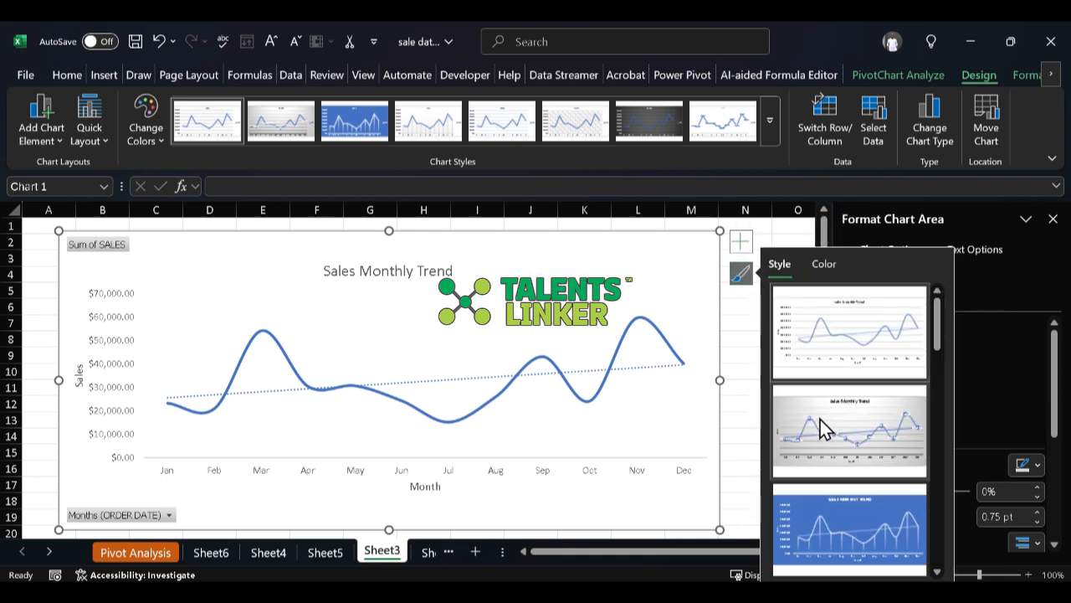
pyautogui.scroll(-5, 821, 419)
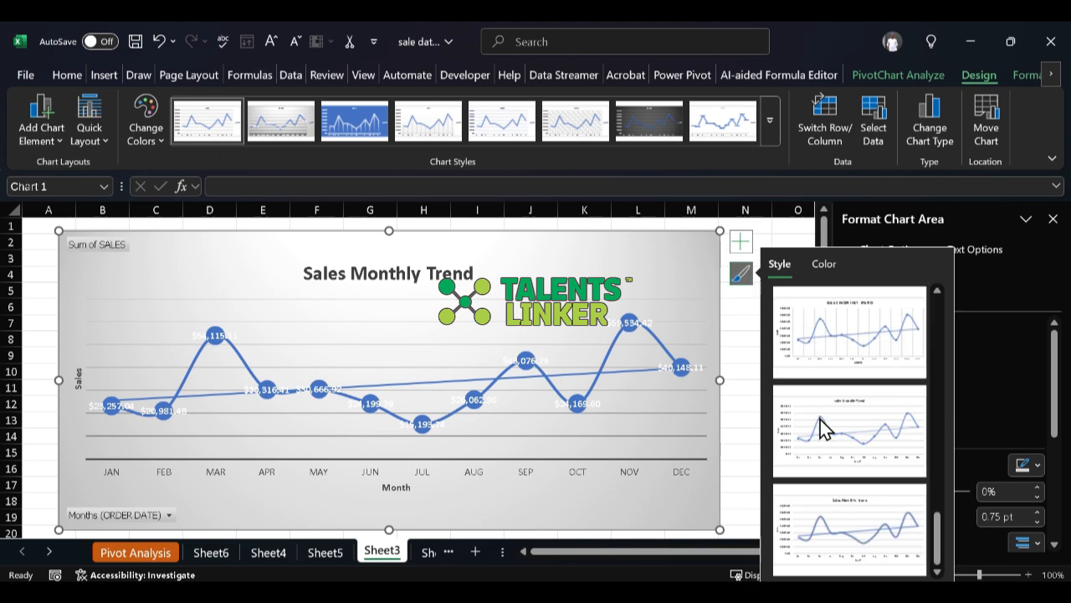
pyautogui.click(821, 270)
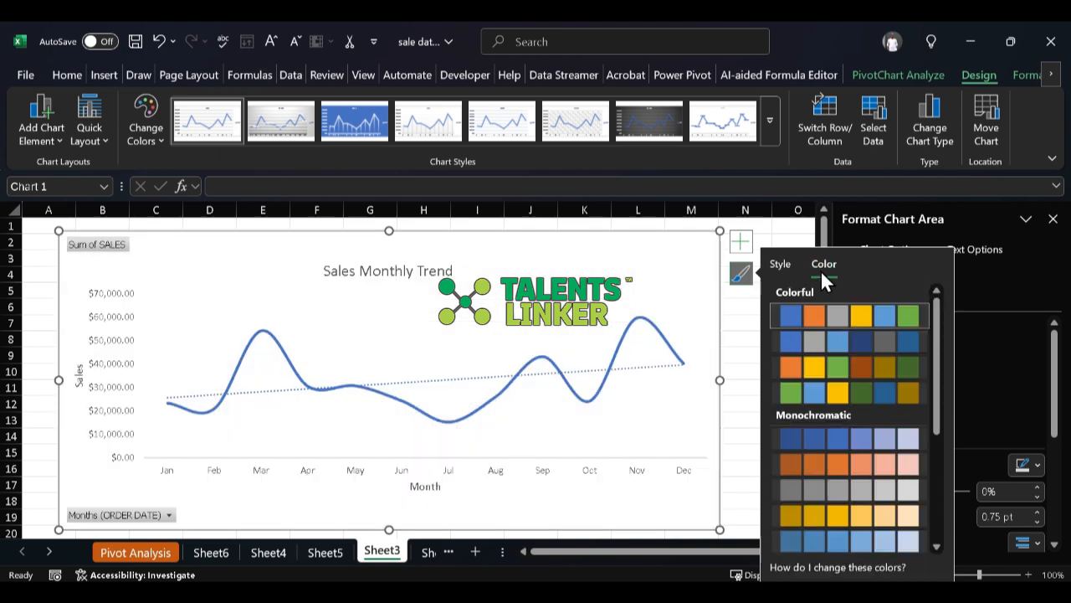
pyautogui.click(808, 331)
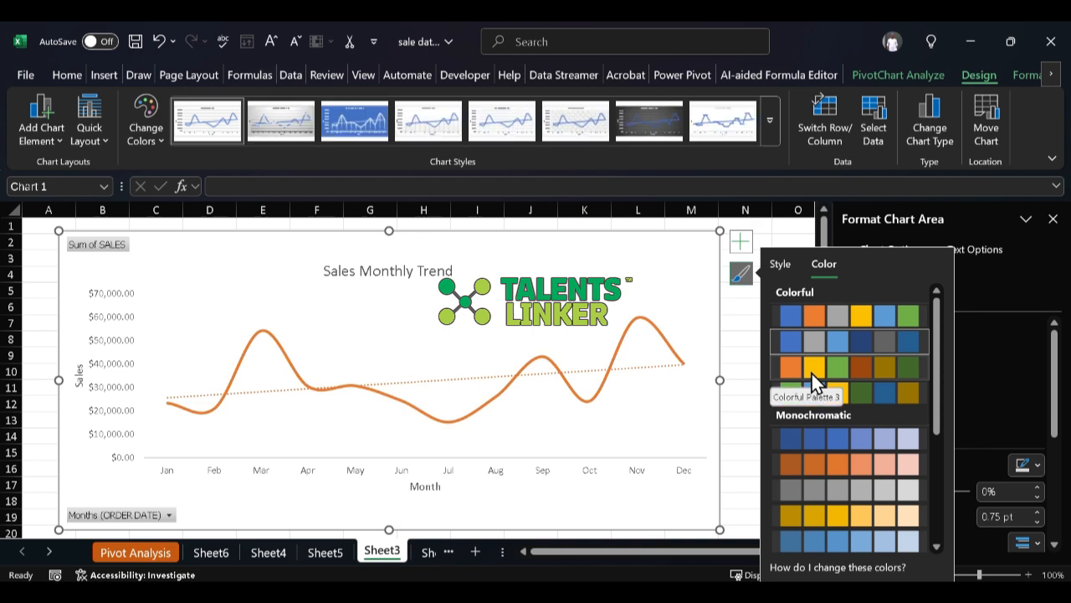
pyautogui.click(811, 372)
pyautogui.click(812, 393)
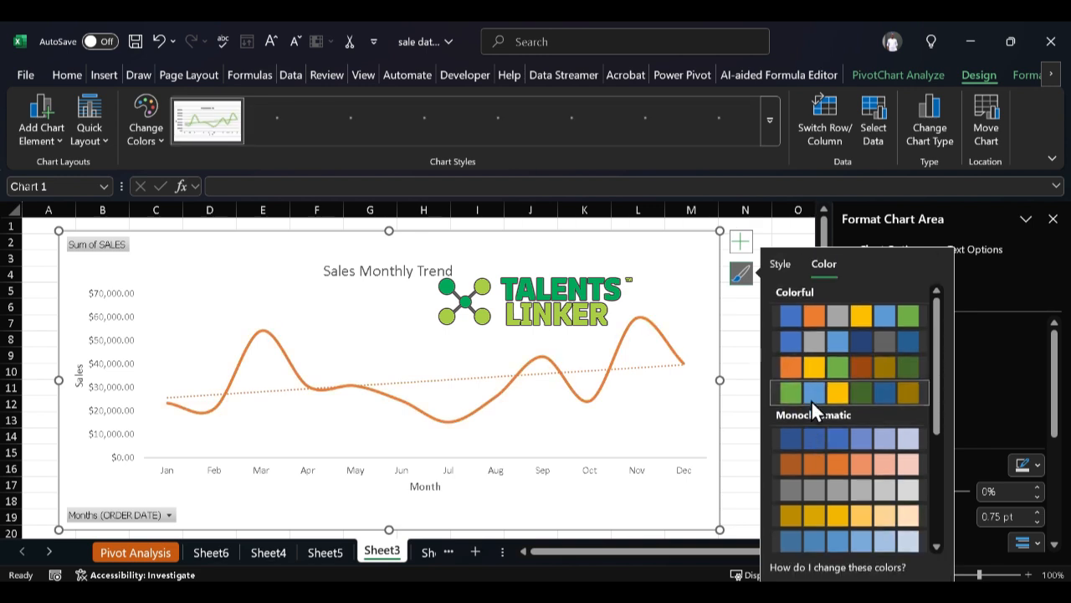
pyautogui.click(822, 459)
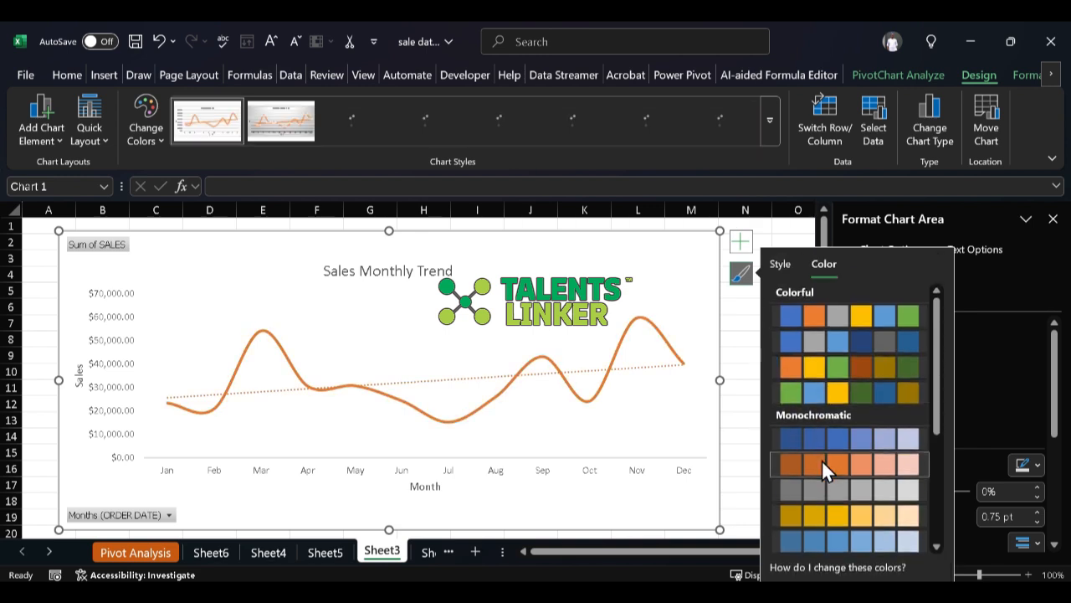
pyautogui.scroll(-3, 822, 461)
pyautogui.click(822, 482)
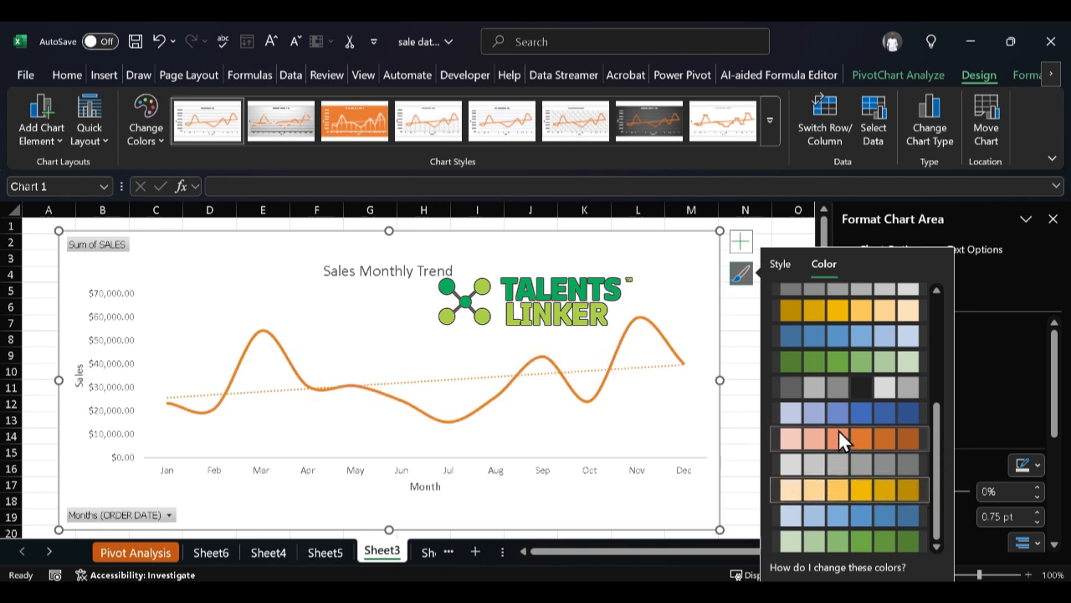
pyautogui.click(838, 509)
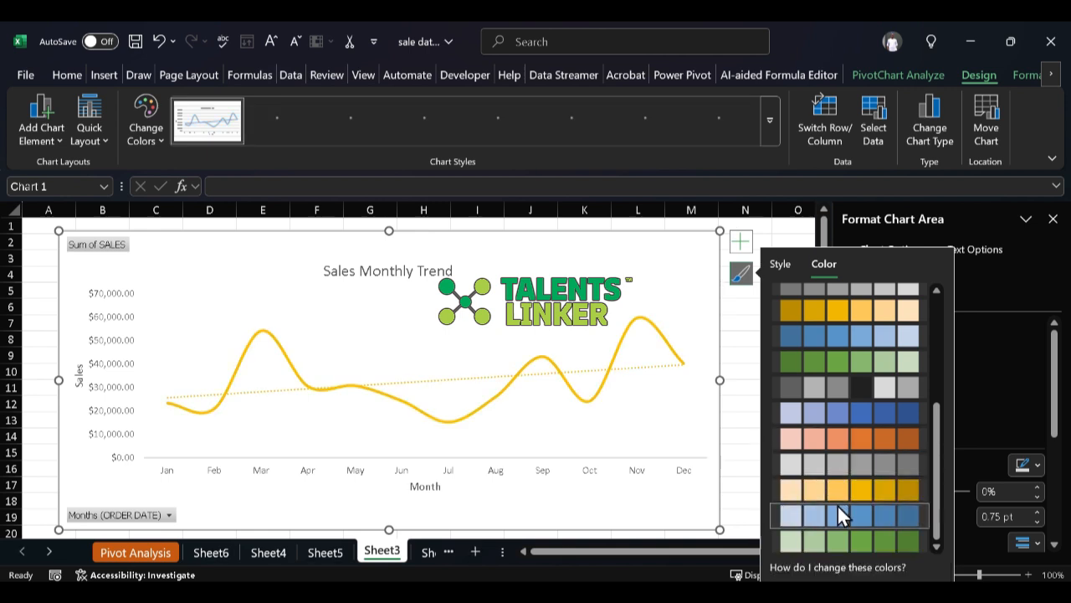
pyautogui.click(856, 372)
pyautogui.click(858, 380)
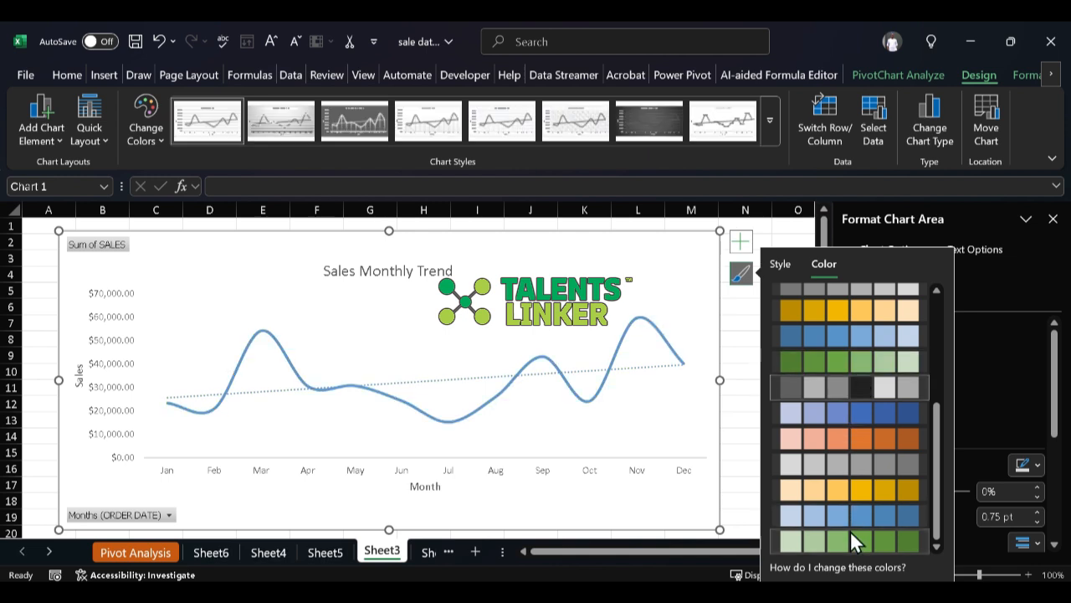
# Step: Apply the second palette of the Colorful group to the line chart
pyautogui.scroll(5, 850, 530)
pyautogui.click(868, 312)
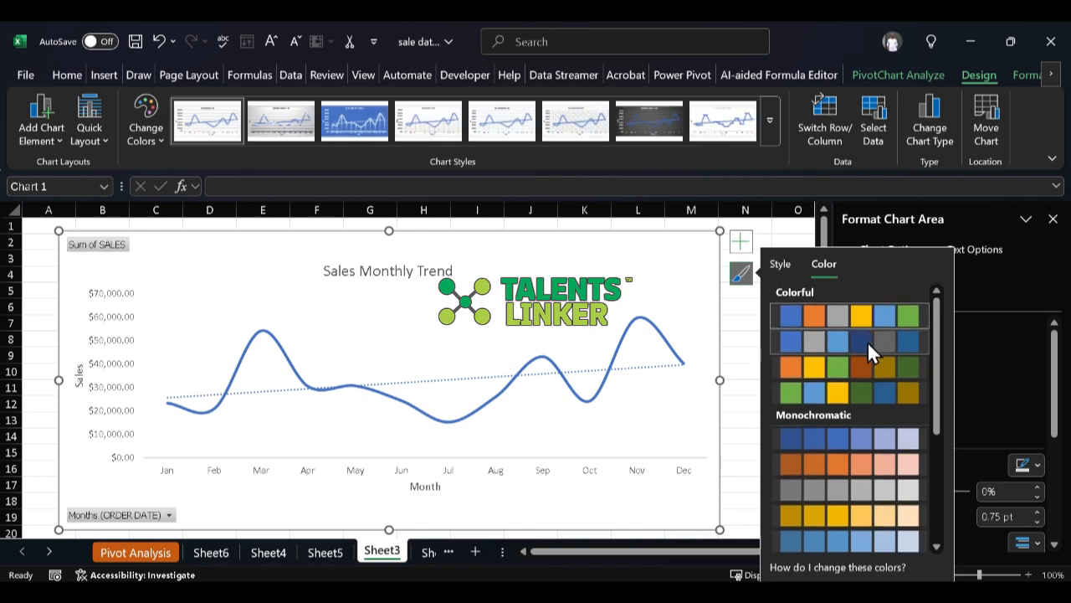
pyautogui.click(867, 340)
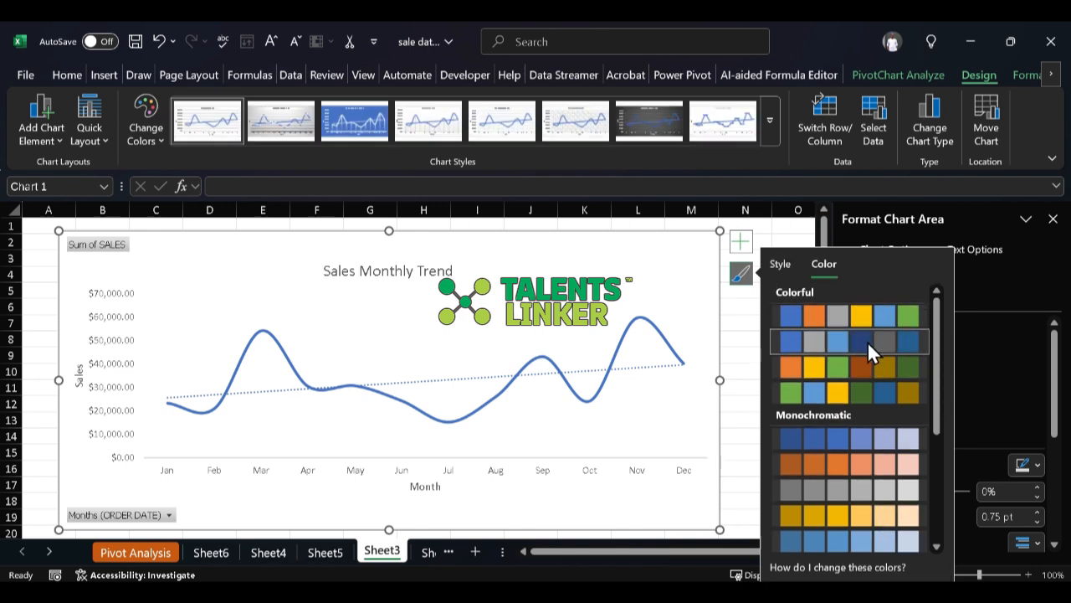
pyautogui.click(101, 141)
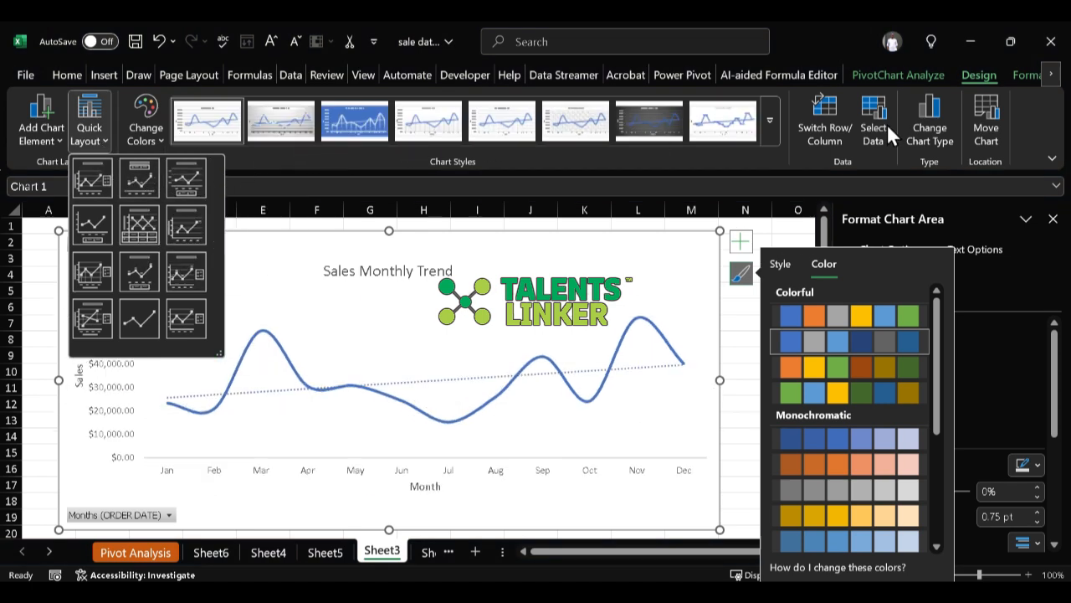
pyautogui.click(779, 118)
pyautogui.click(776, 115)
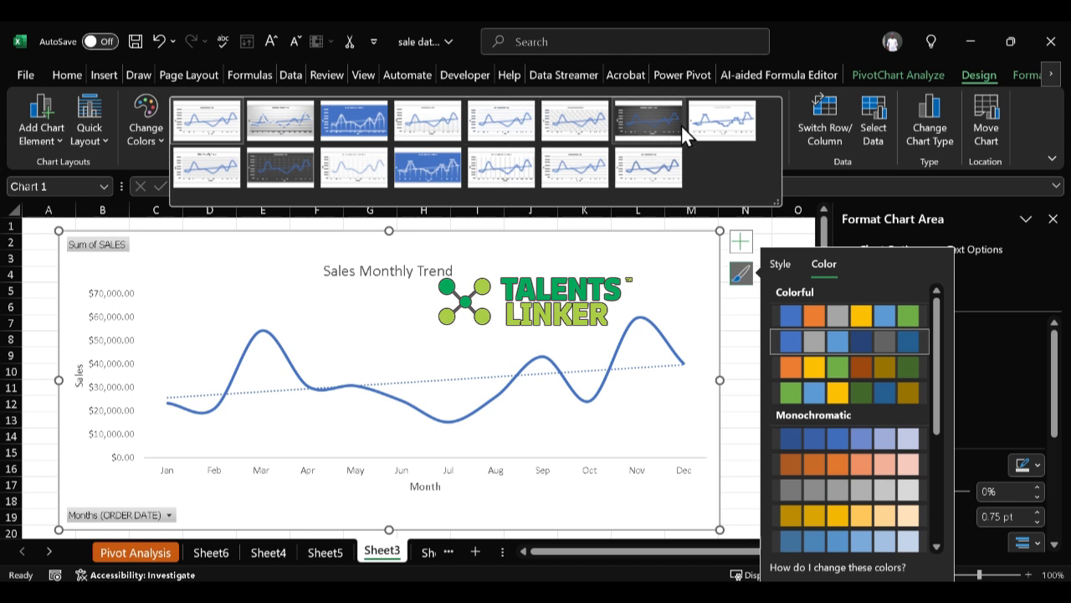
# Step: Try switching the rows and columns of the line chart's data
pyautogui.click(817, 141)
pyautogui.click(816, 140)
pyautogui.click(816, 141)
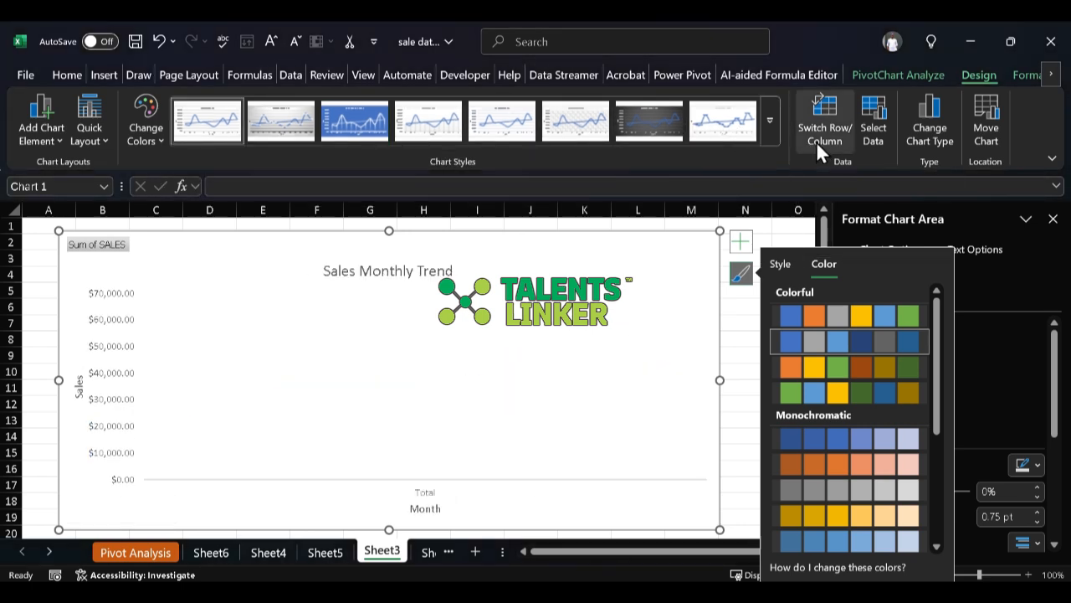
pyautogui.click(878, 142)
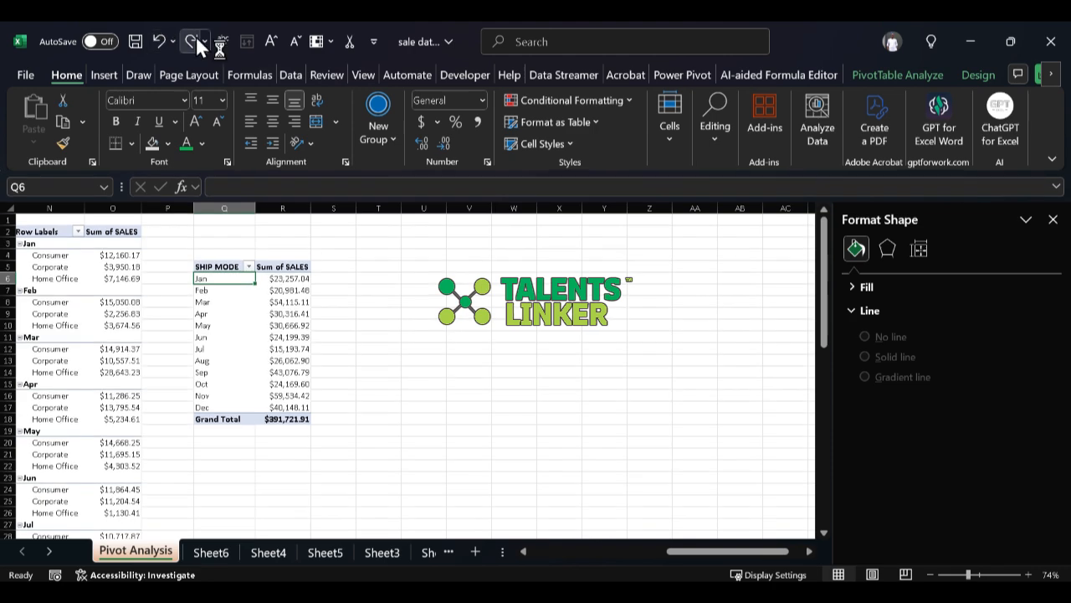
pyautogui.click(196, 38)
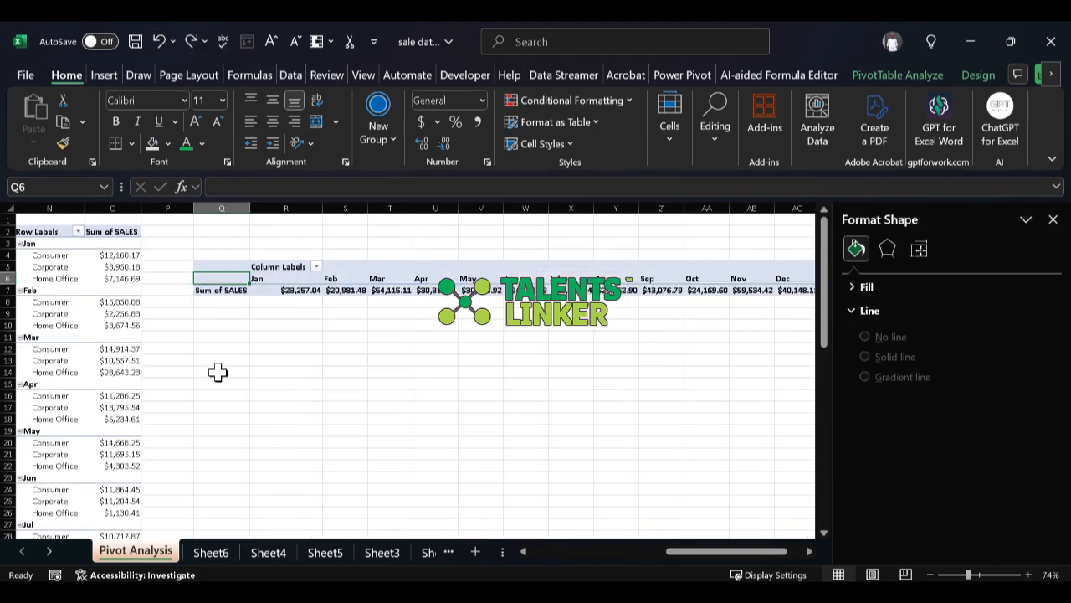
# Step: Return to the line chart on Sheet3 and undo the row/column switch
pyautogui.click(215, 557)
pyautogui.click(314, 552)
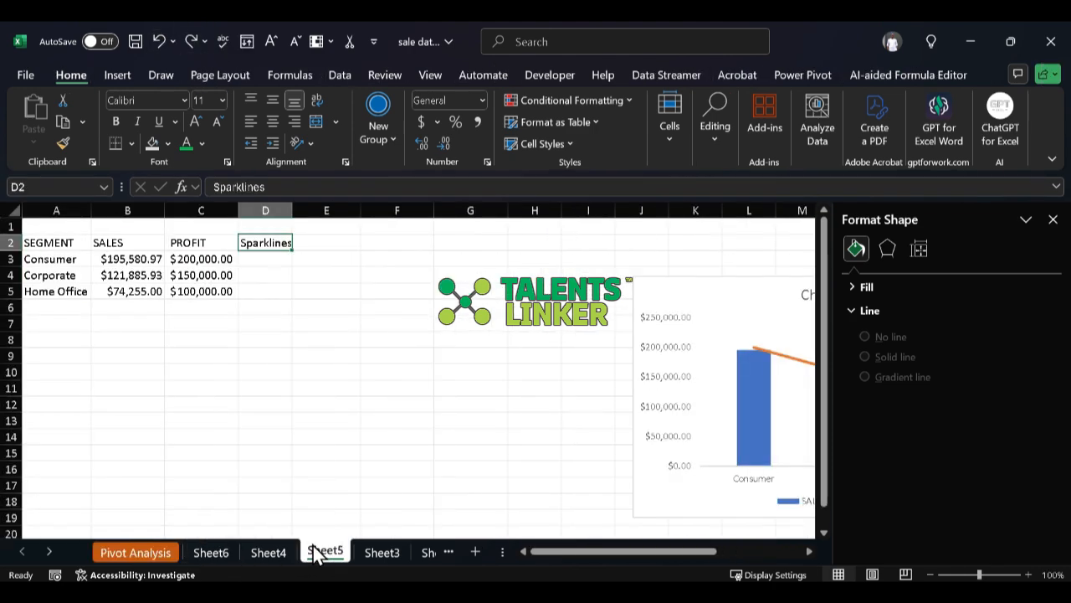
pyautogui.click(387, 554)
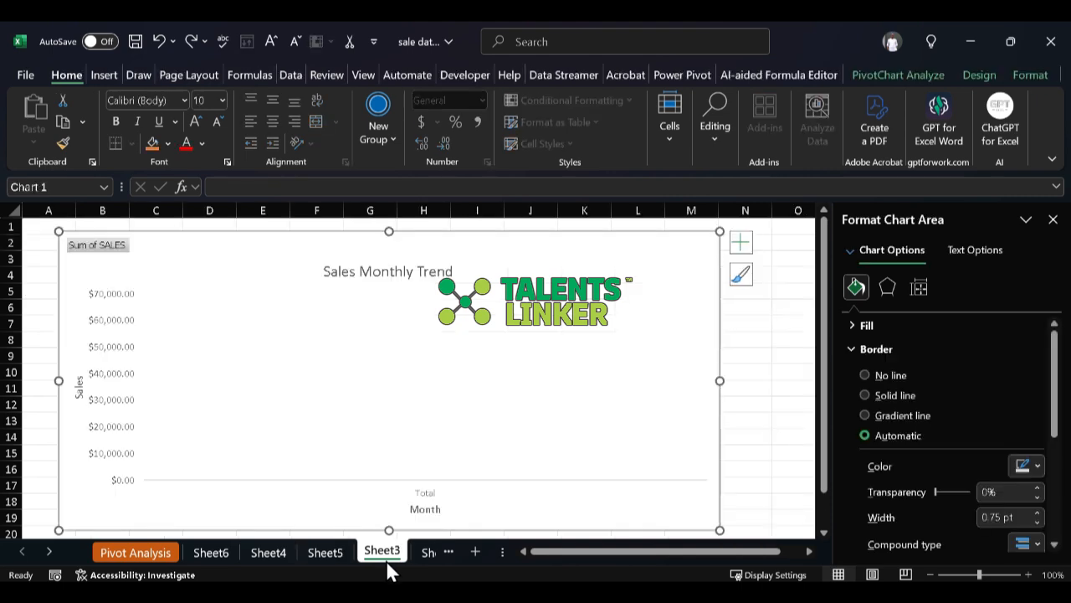
pyautogui.click(156, 41)
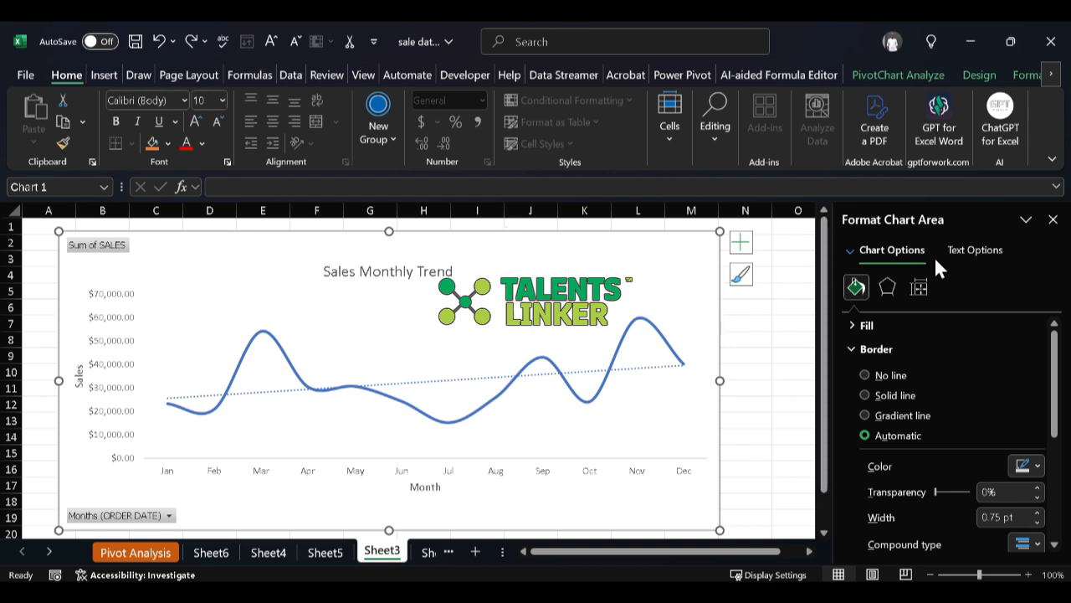
# Step: Close the chart formatting pane and examine the quick layouts and addable chart elements for the line chart
pyautogui.click(1053, 219)
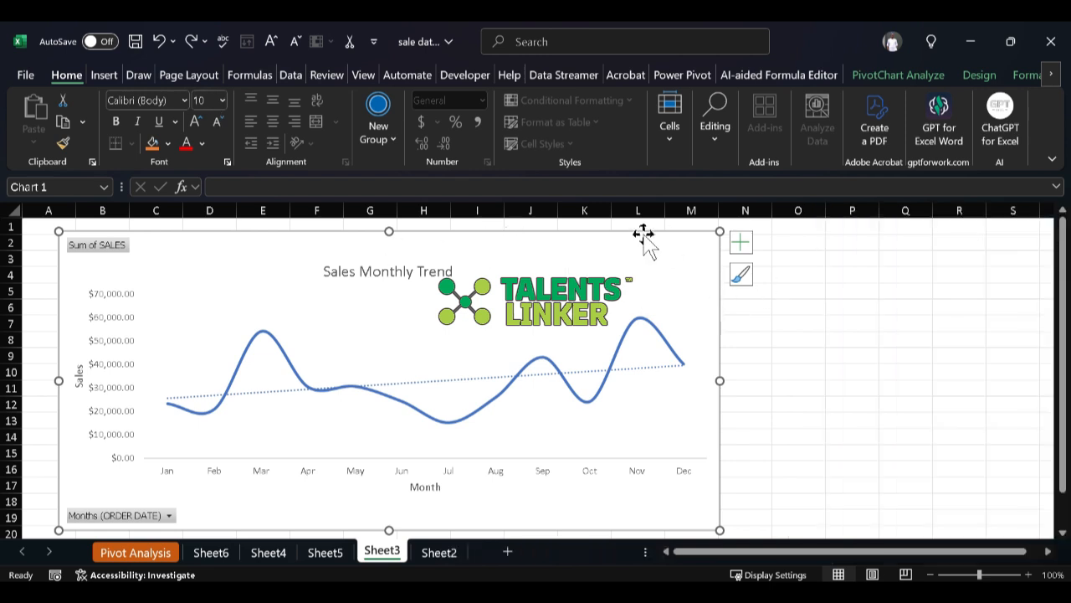
pyautogui.click(976, 77)
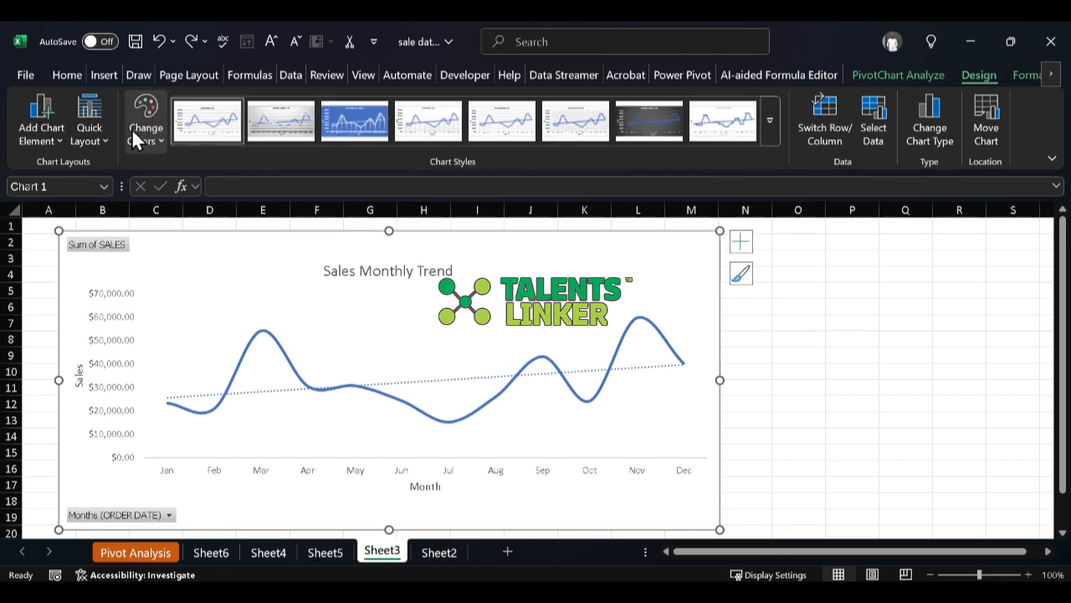
pyautogui.click(94, 134)
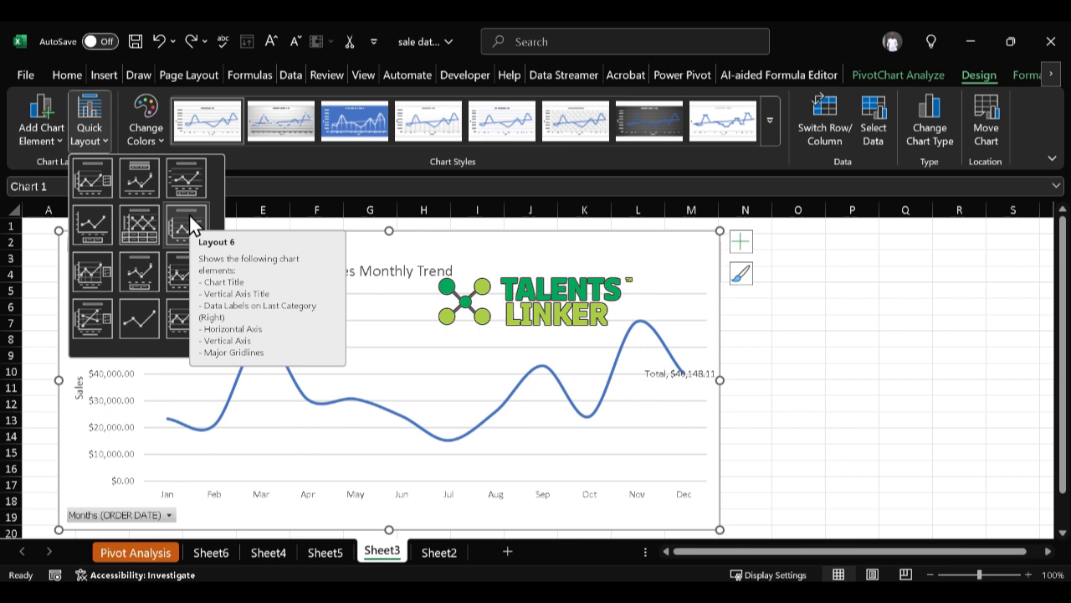
pyautogui.click(52, 146)
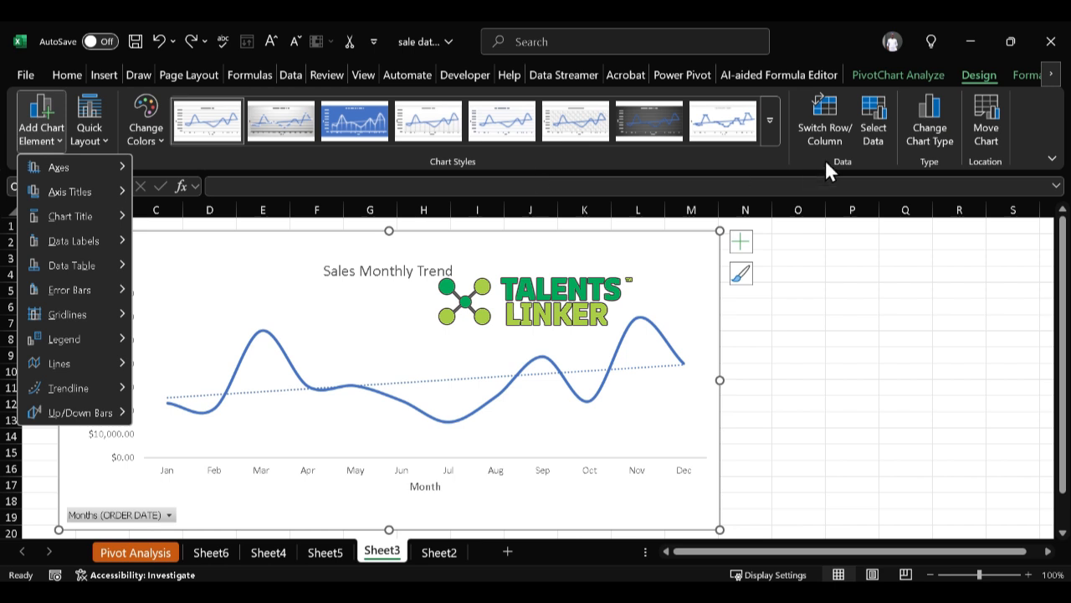
pyautogui.click(772, 261)
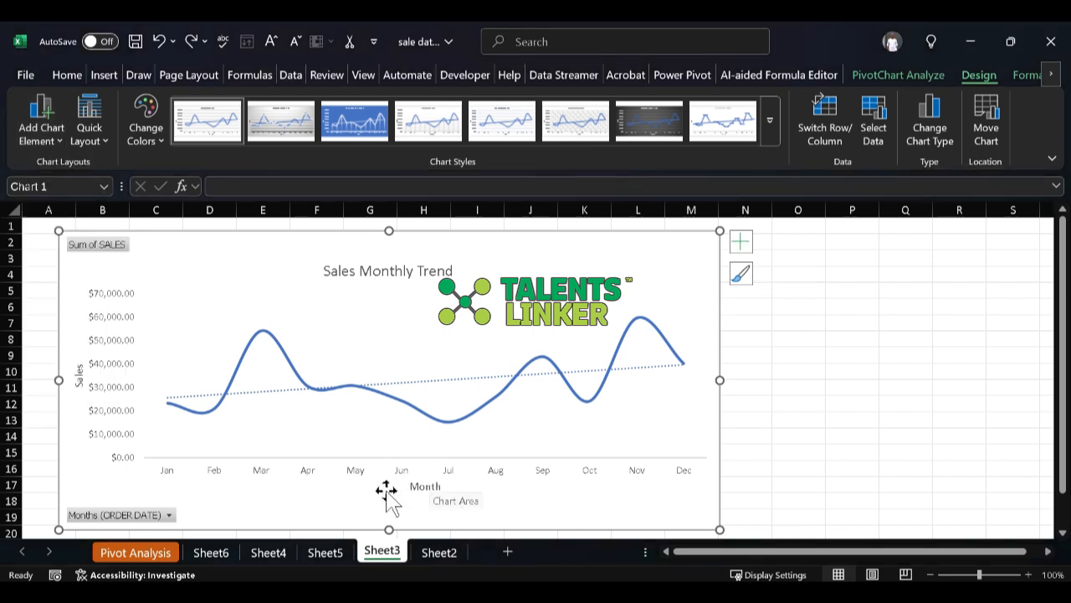
# Step: Change the title of the horizontal bar chart on Sheet2 to "Segment Sale"
pyautogui.click(333, 553)
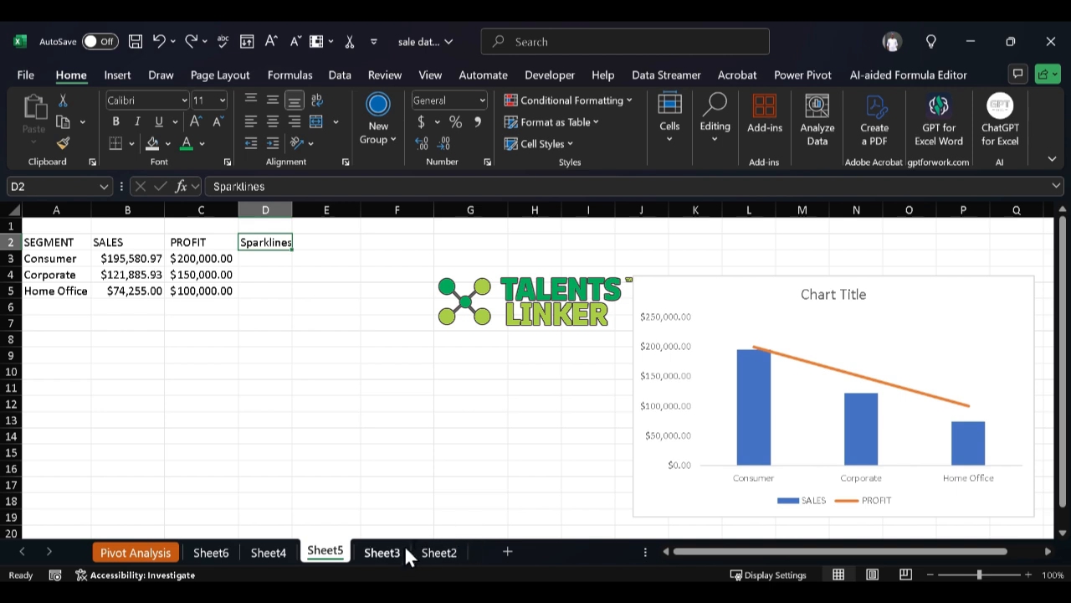
pyautogui.click(435, 553)
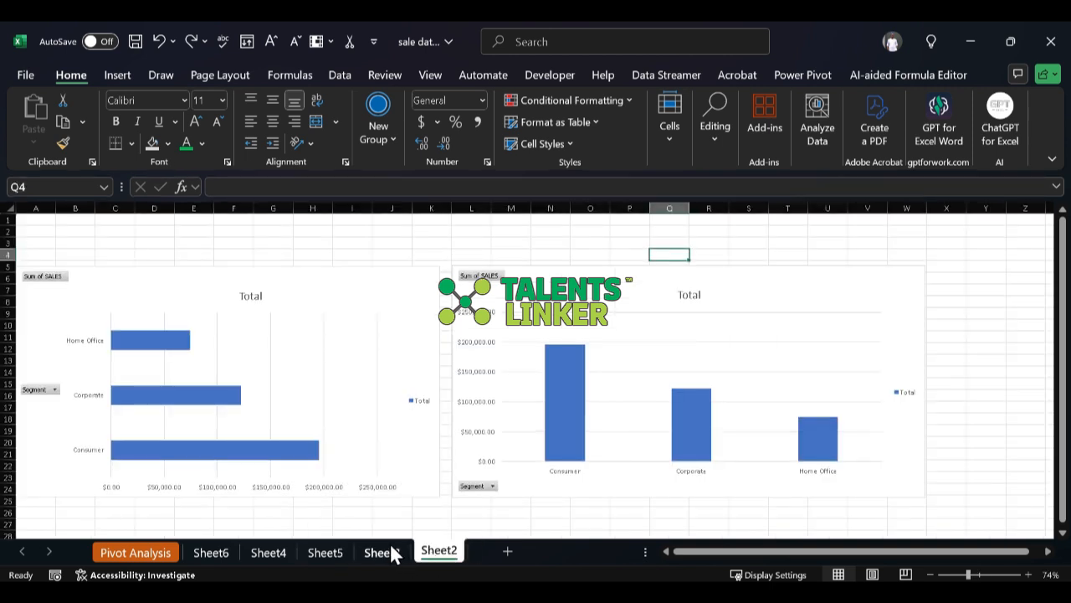
pyautogui.click(347, 400)
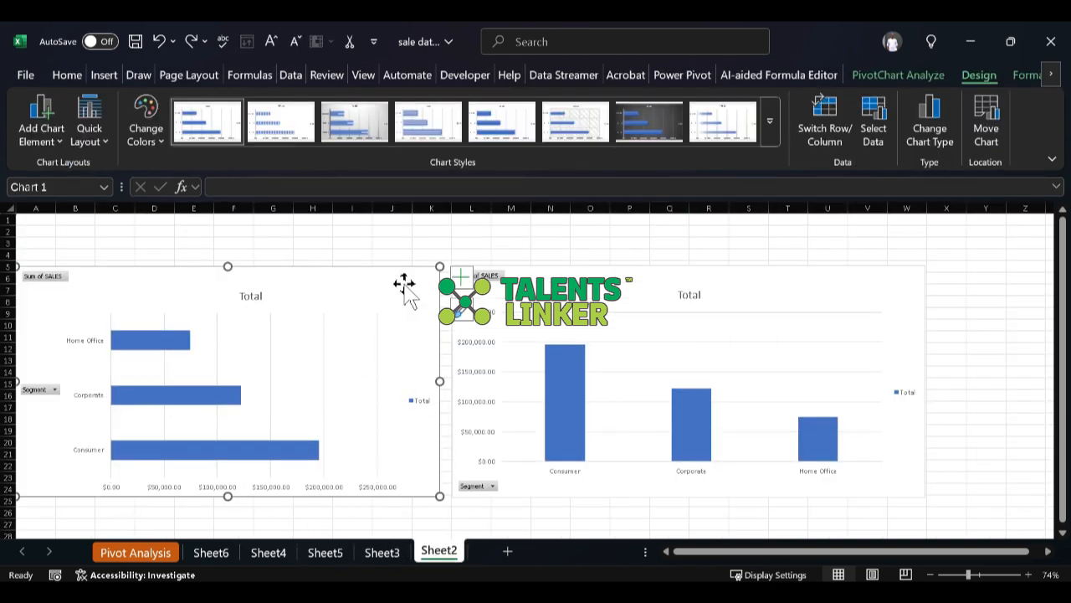
pyautogui.doubleClick(251, 294)
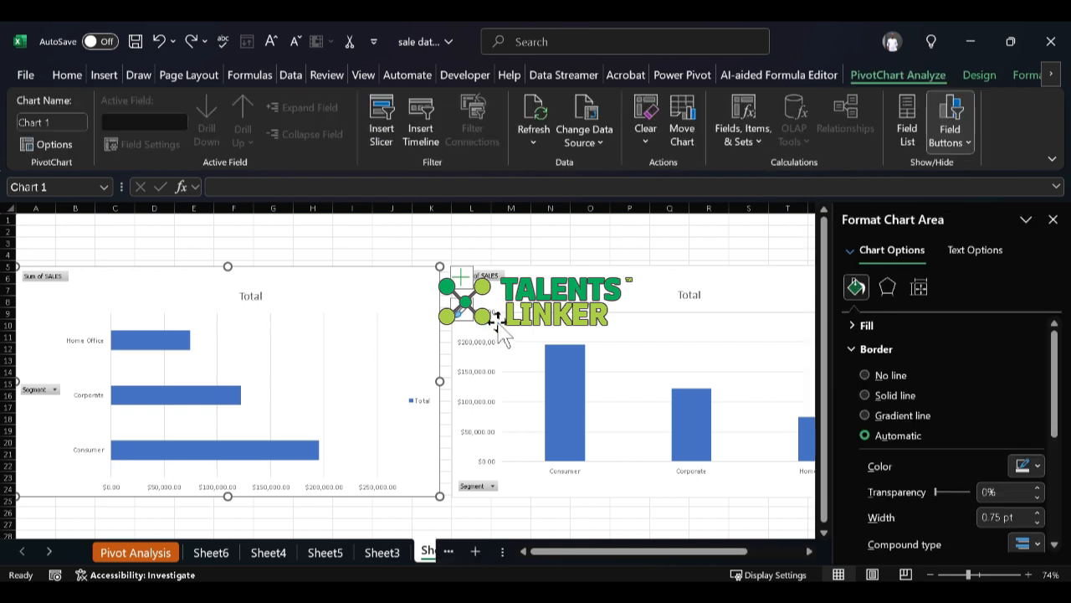
pyautogui.click(244, 297)
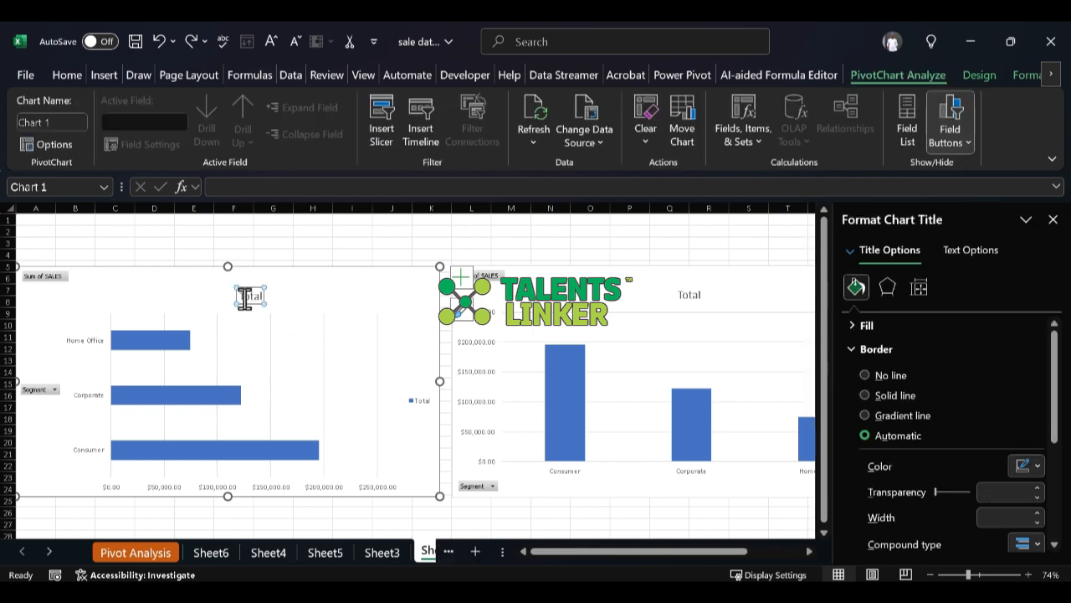
pyautogui.doubleClick(245, 298)
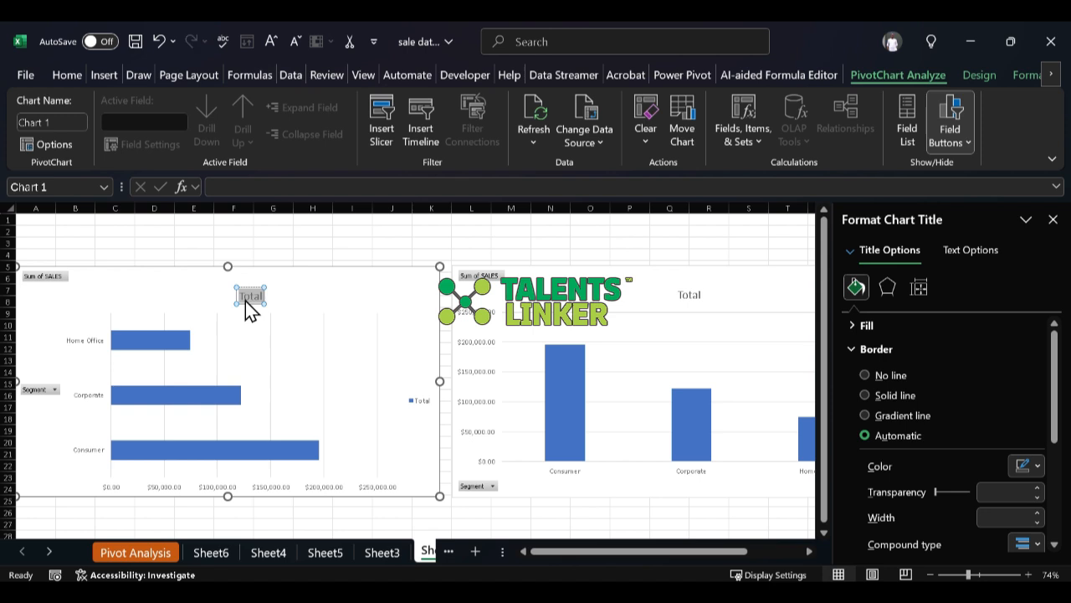
pyautogui.press('BackSpace')
pyautogui.write('Segment Sale')
pyautogui.click(429, 289)
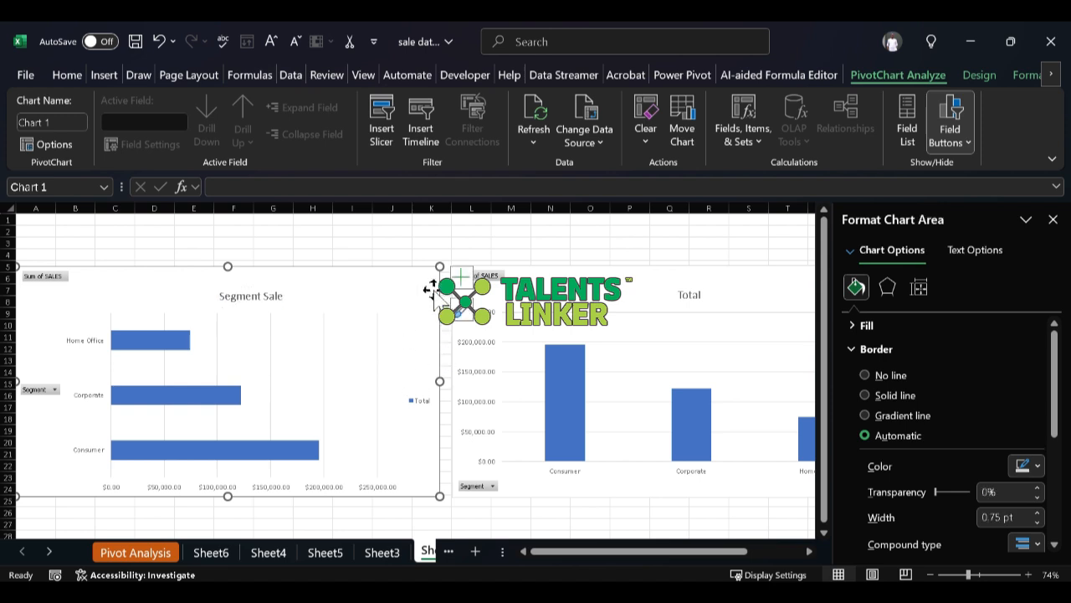
# Step: Add horizontal and vertical axis titles to the Segment Sale bar chart and hide its field buttons
pyautogui.click(462, 277)
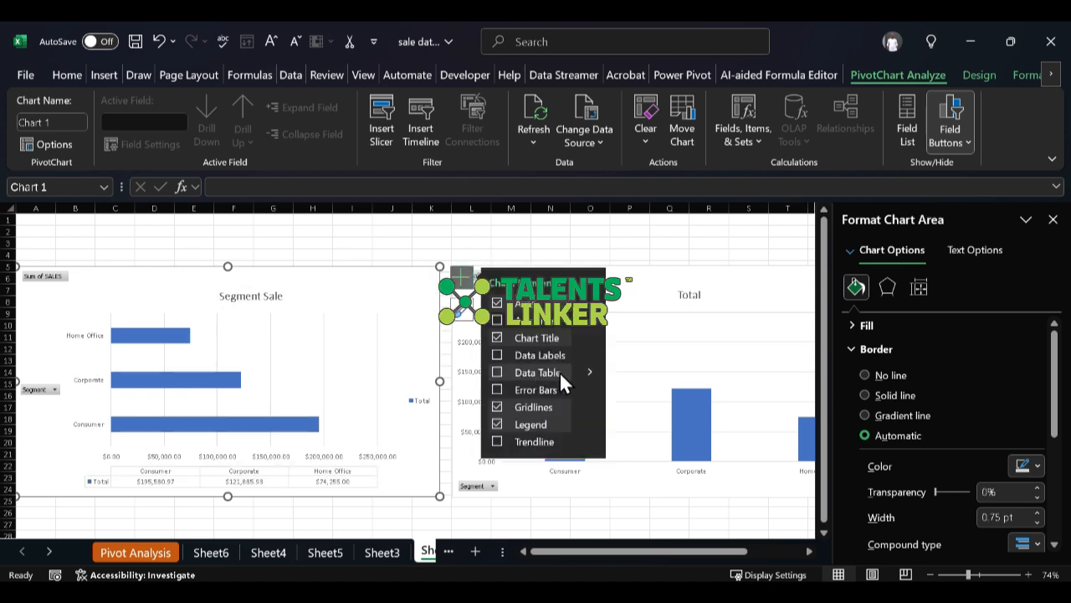
pyautogui.click(497, 316)
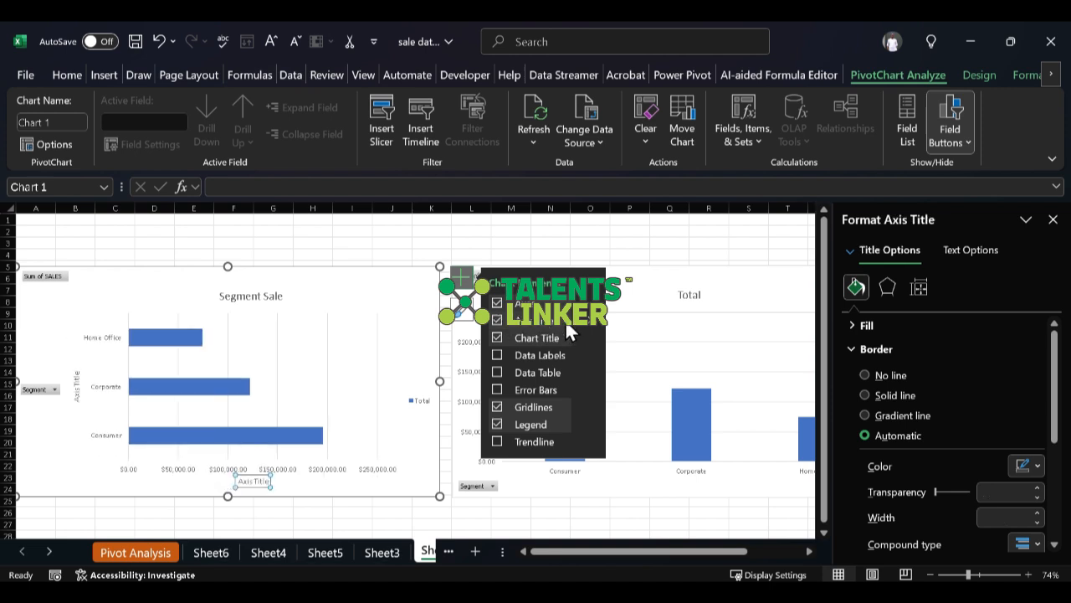
pyautogui.moveTo(595, 328)
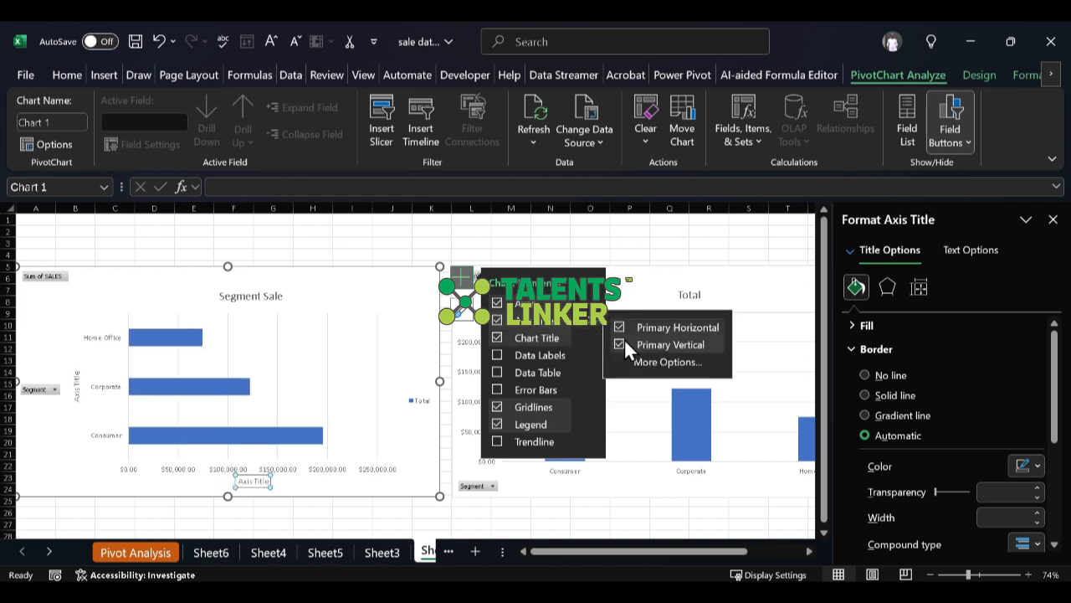
pyautogui.click(946, 109)
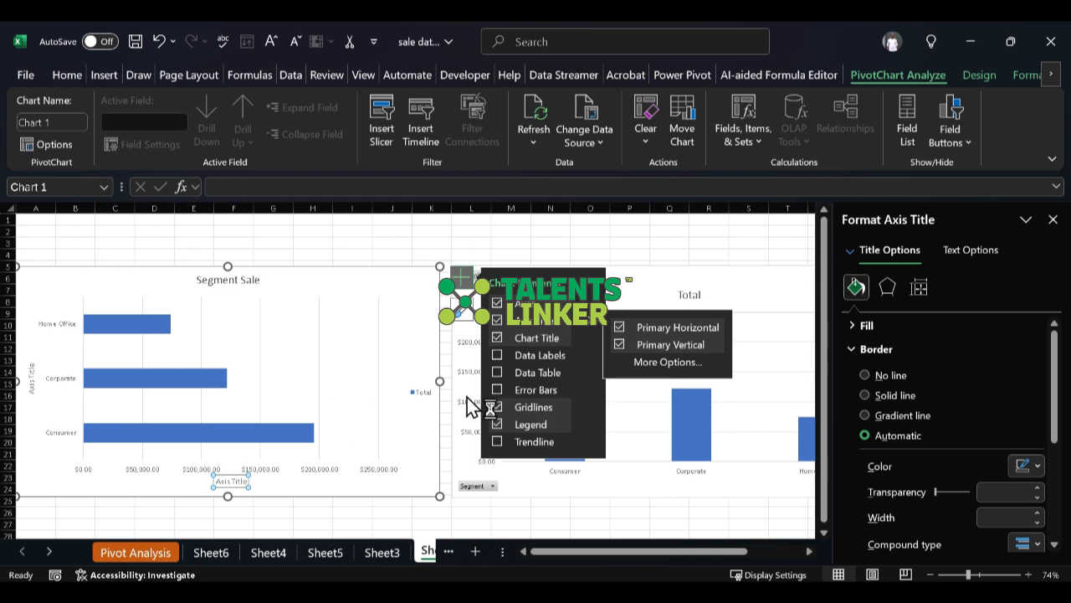
# Step: Change the horizontal axis title of the Segment Sale chart to "Sum of Sale"
pyautogui.click(235, 482)
pyautogui.doubleClick(234, 481)
pyautogui.hotkey('ctrl', 'a')
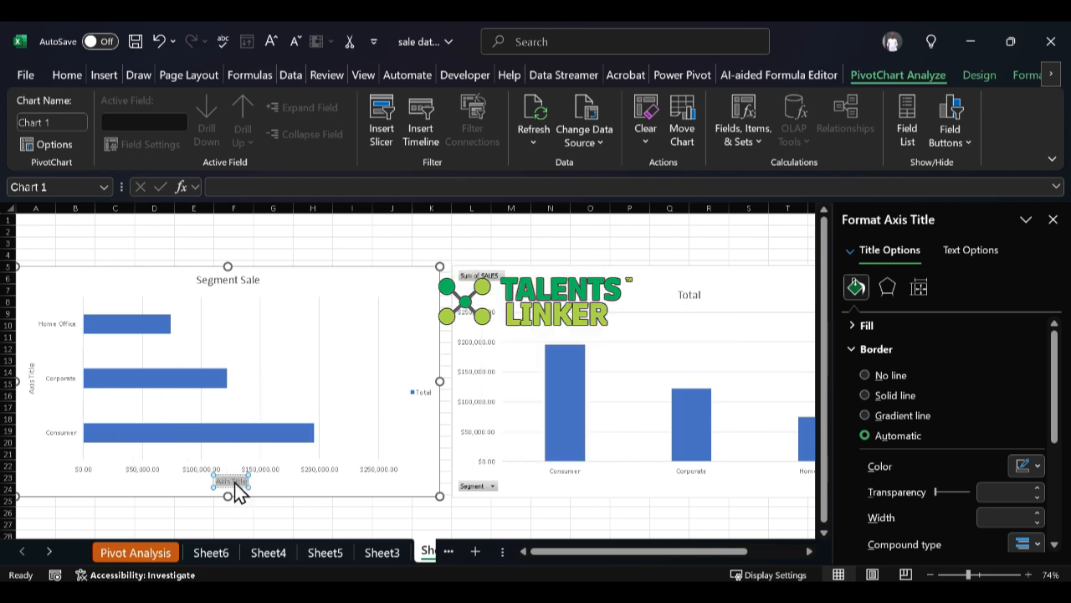
pyautogui.press('BackSpace')
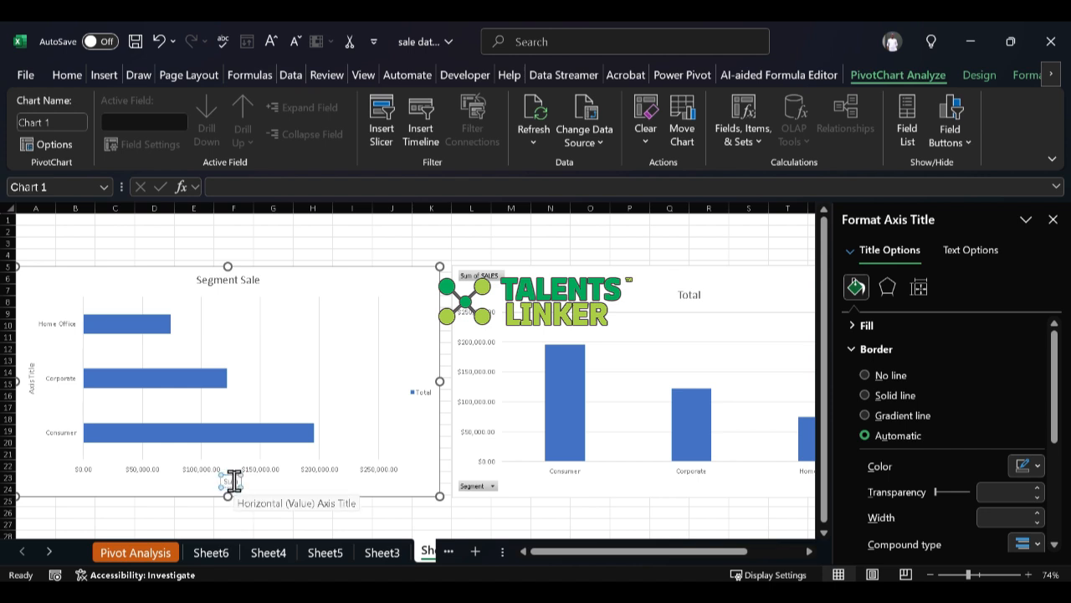
pyautogui.write('Sum of Sale')
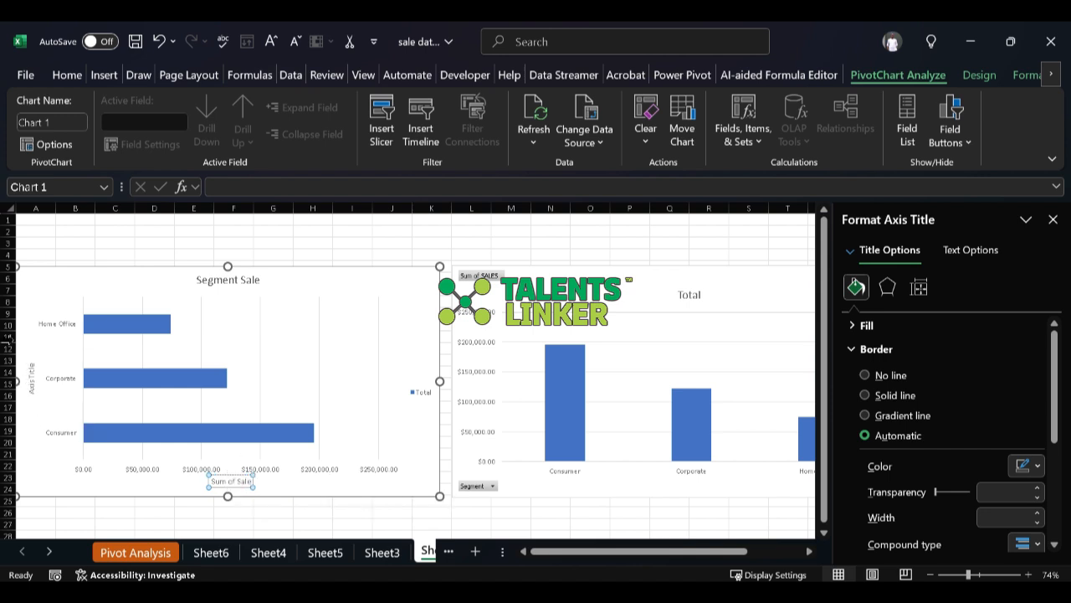
# Step: Change the vertical axis title of the Segment Sale chart to "Segment" and close the formatting pane
pyautogui.click(30, 379)
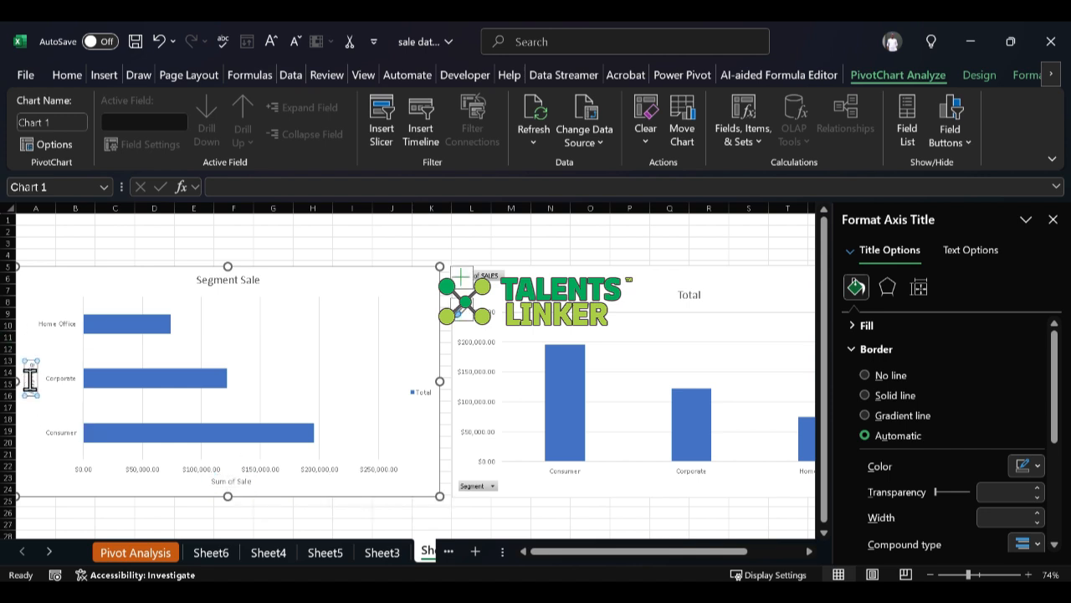
pyautogui.doubleClick(30, 380)
pyautogui.tripleClick(30, 380)
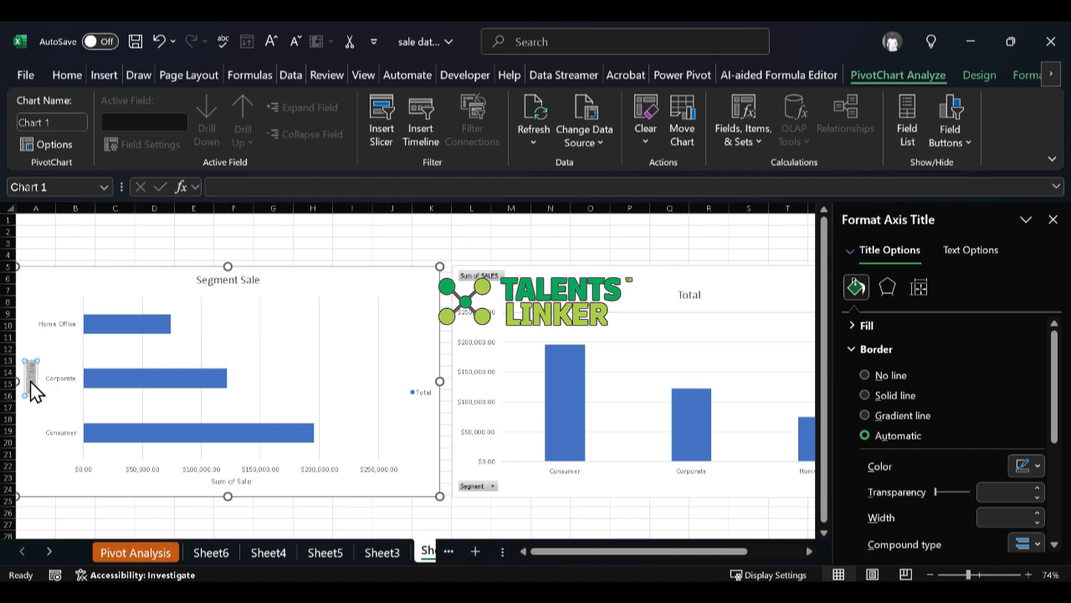
pyautogui.press('Delete')
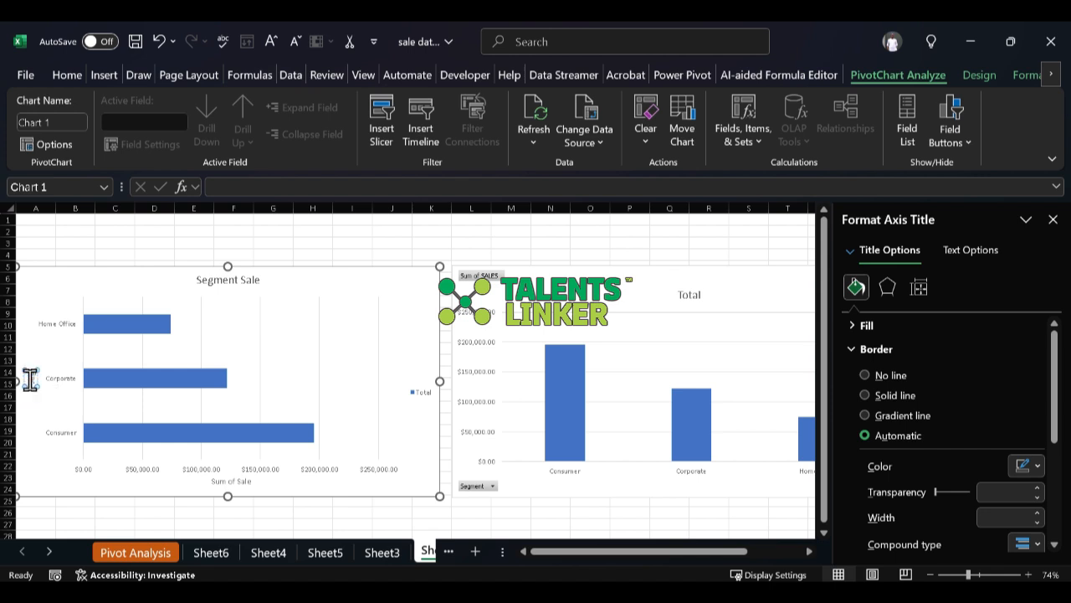
pyautogui.write('Segment')
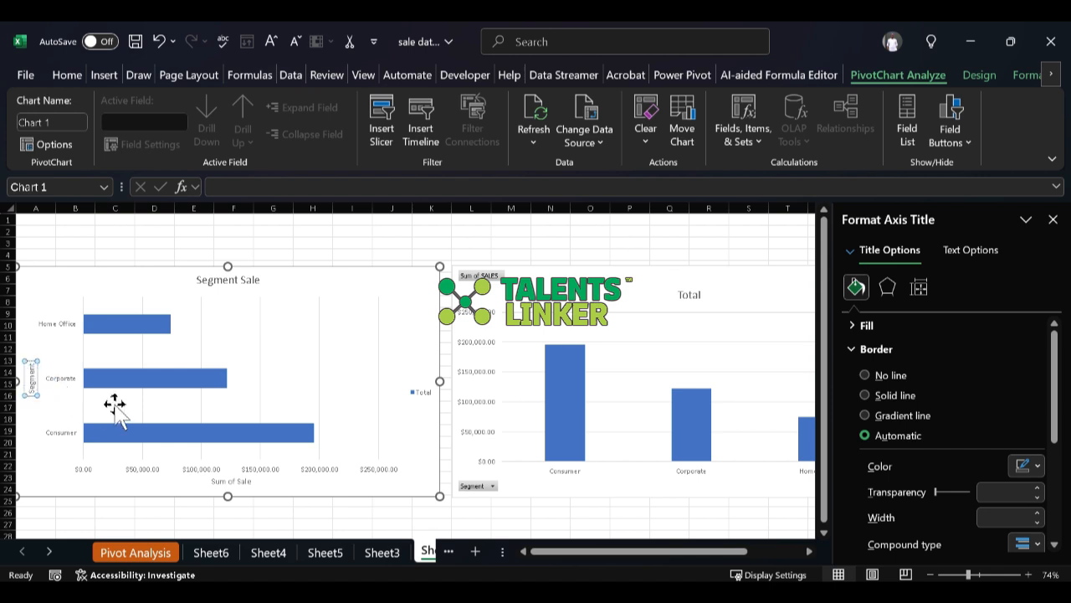
pyautogui.click(53, 289)
pyautogui.click(557, 303)
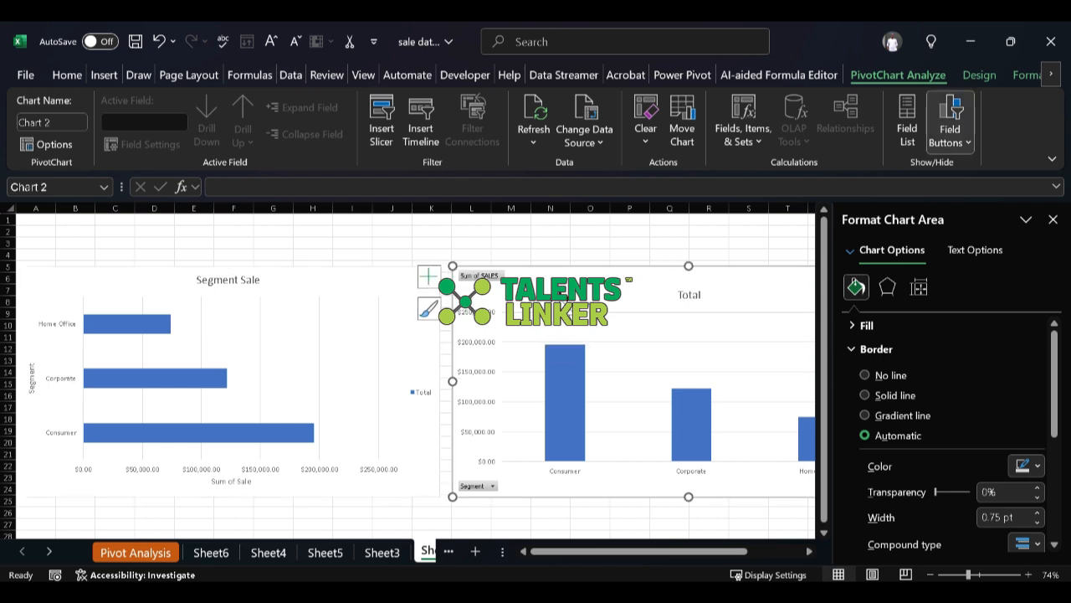
pyautogui.click(1053, 219)
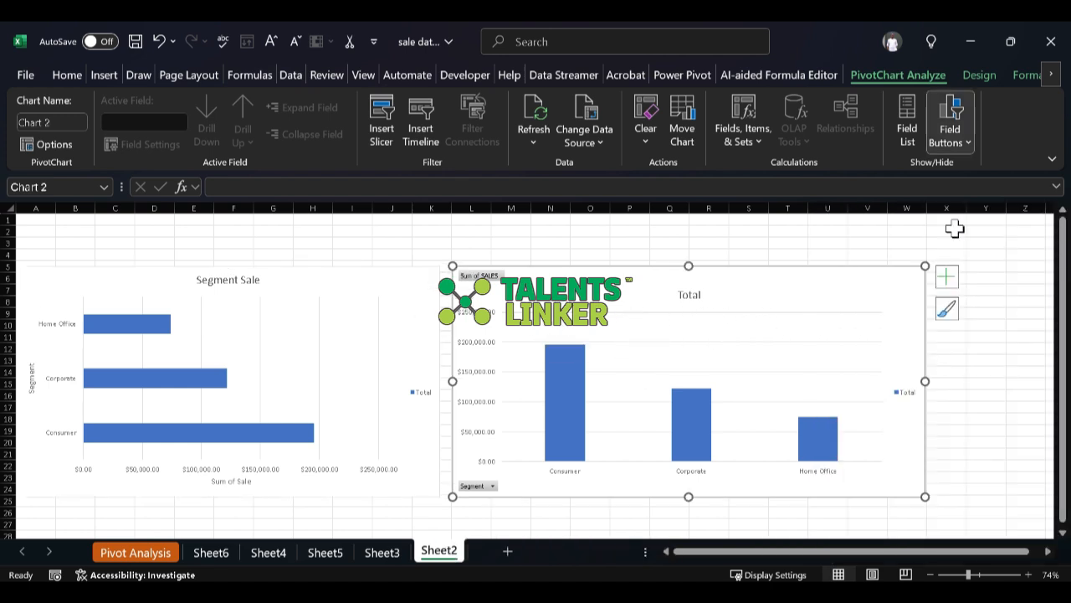
# Step: Remove the gridlines and the legend from the Segment Sale bar chart
pyautogui.click(410, 306)
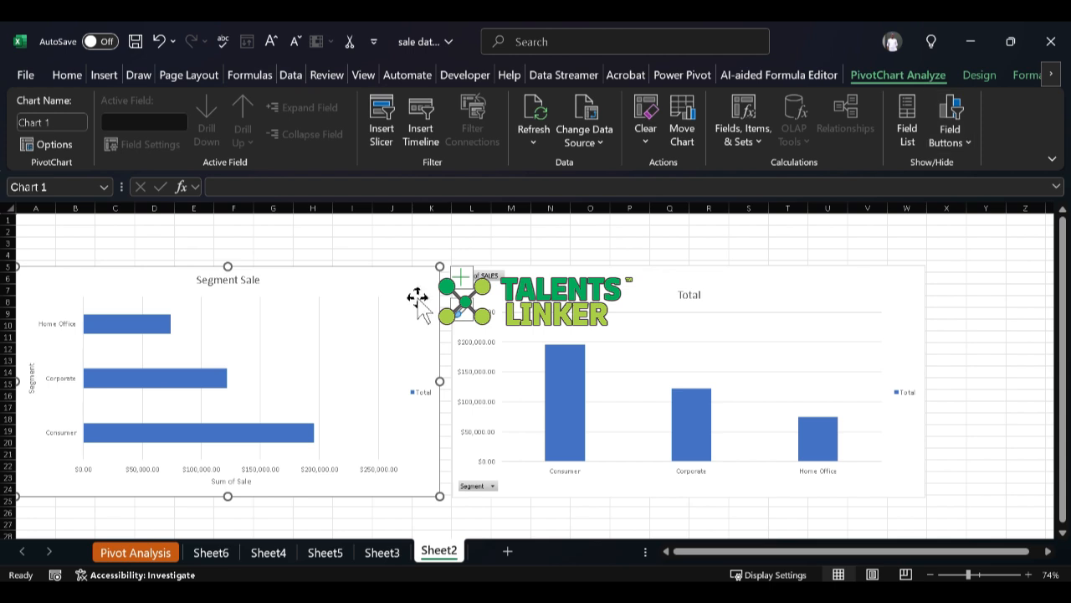
pyautogui.click(467, 281)
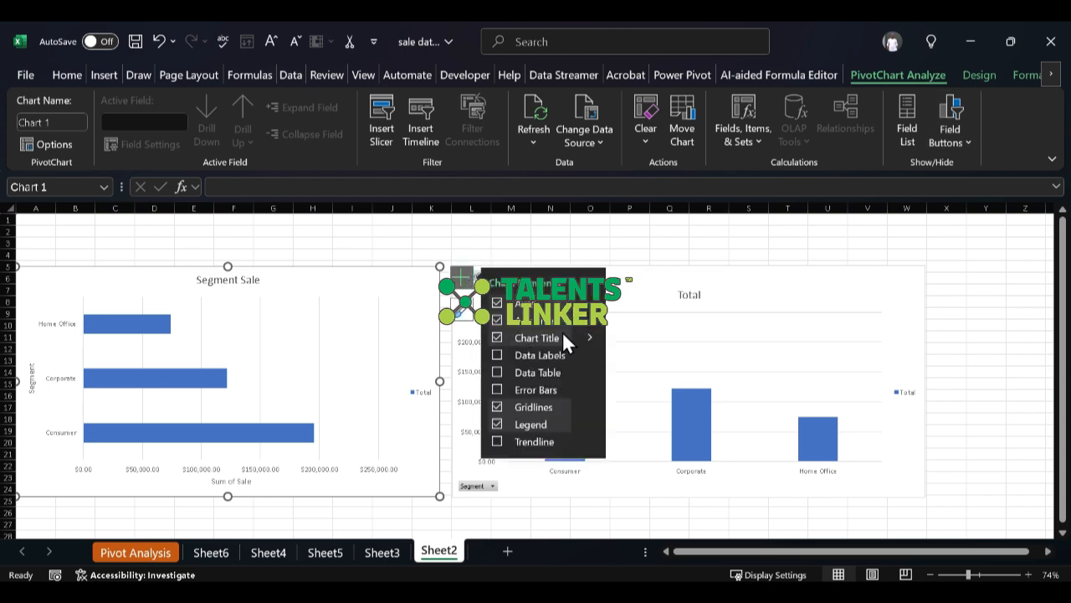
pyautogui.click(498, 406)
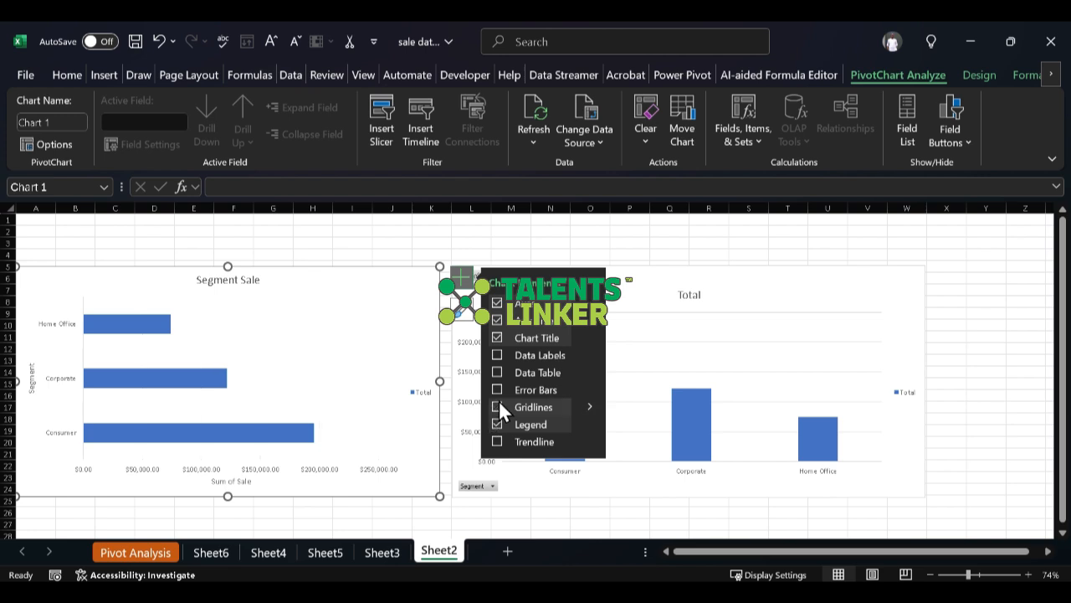
pyautogui.click(498, 424)
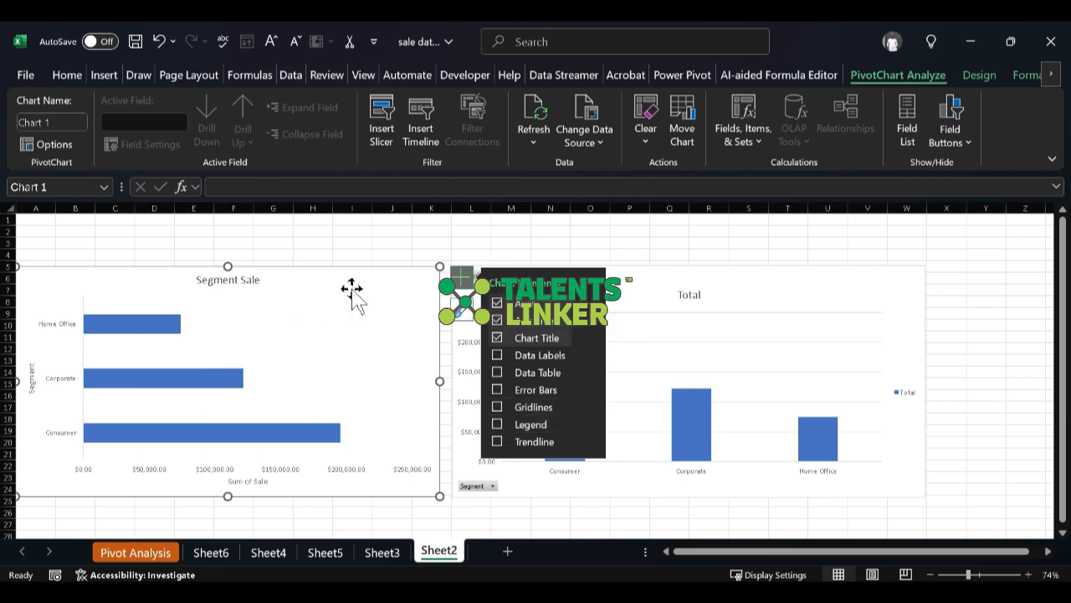
# Step: Position the data labels of the pie chart on Sheet4 at Outside End and remove its legend
pyautogui.click(219, 559)
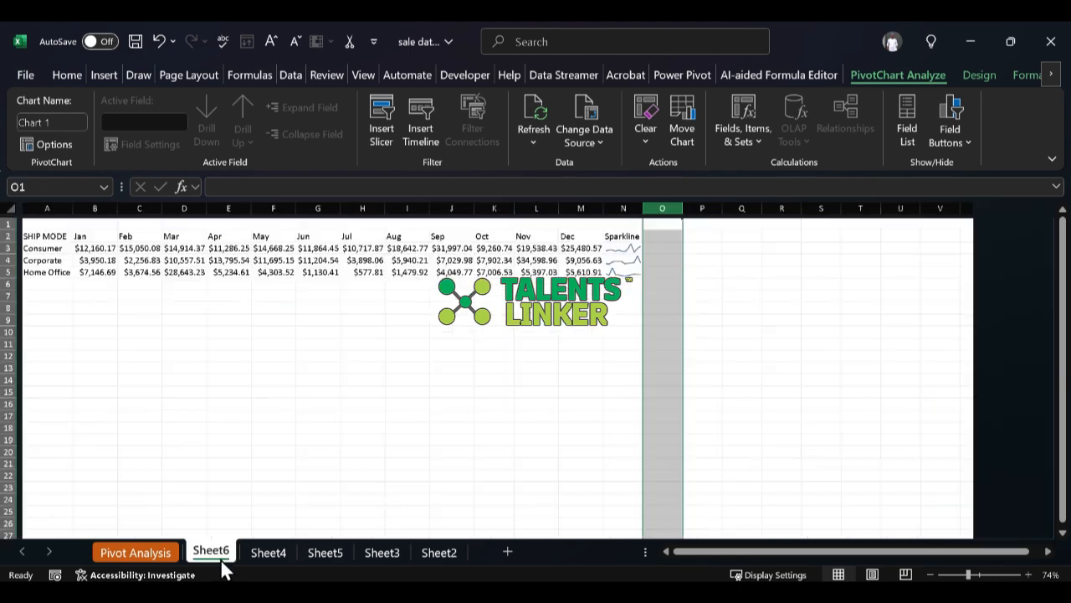
pyautogui.click(267, 554)
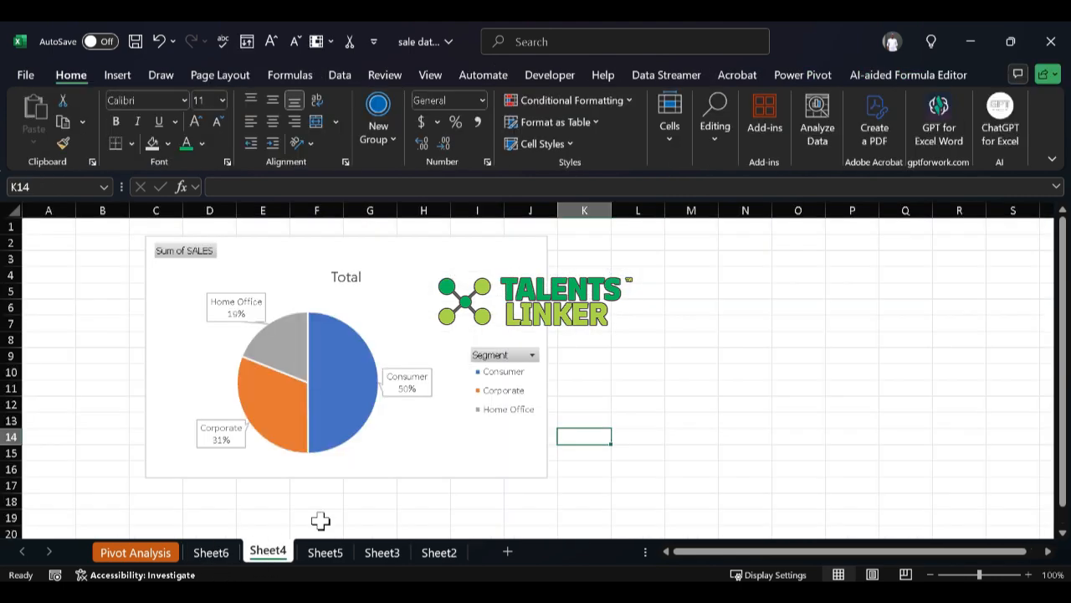
pyautogui.click(419, 389)
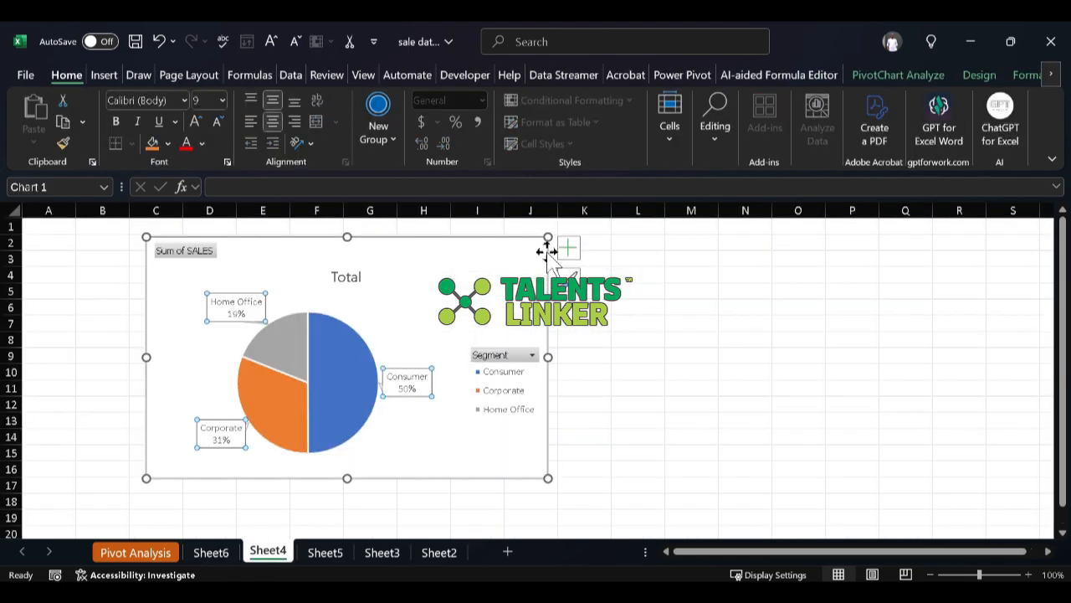
pyautogui.click(409, 339)
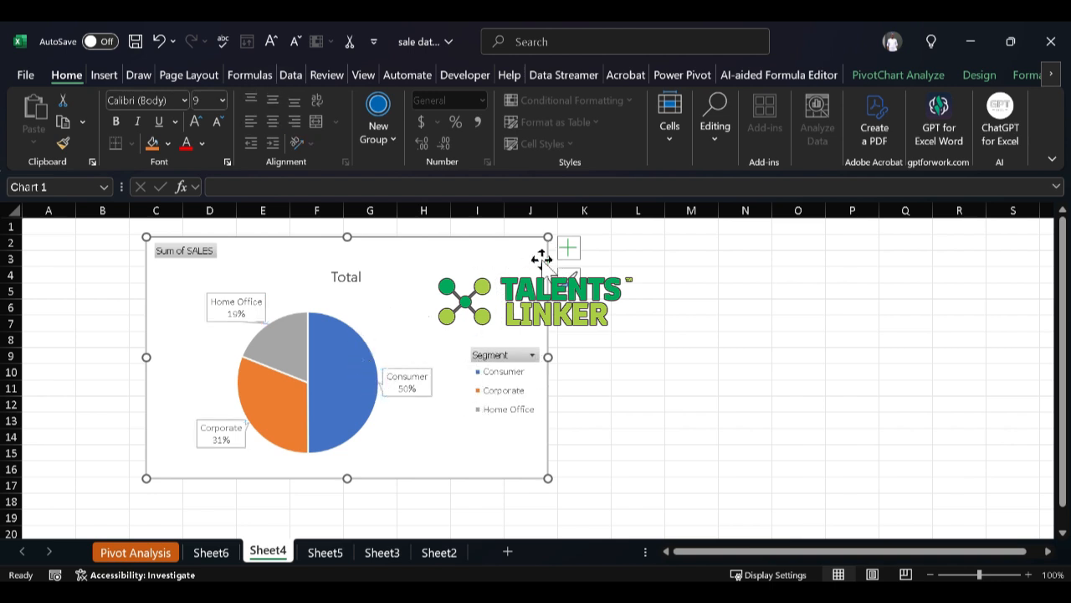
pyautogui.click(568, 249)
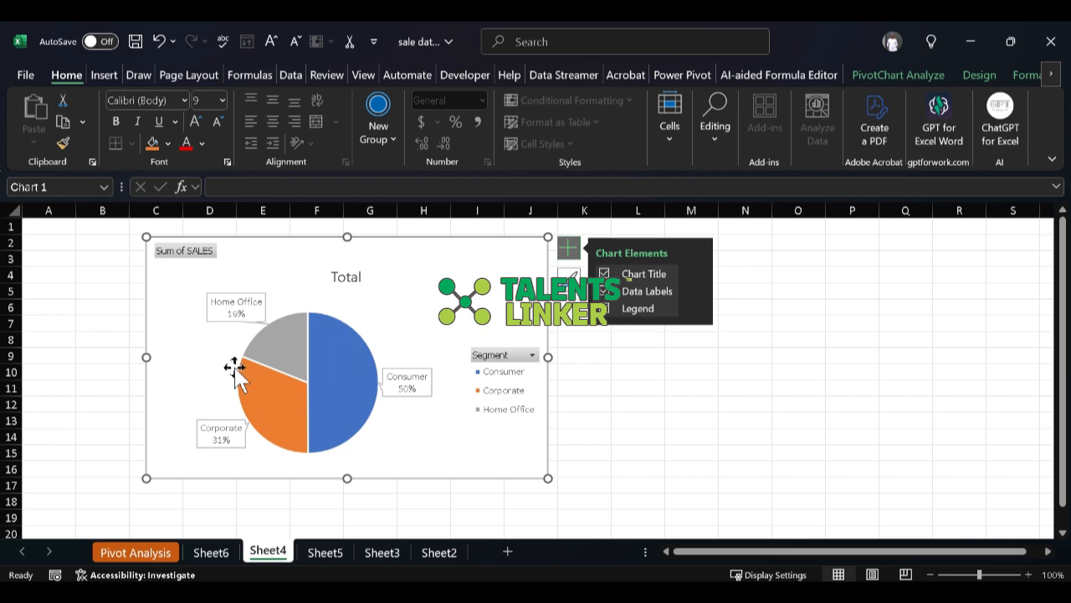
pyautogui.click(604, 311)
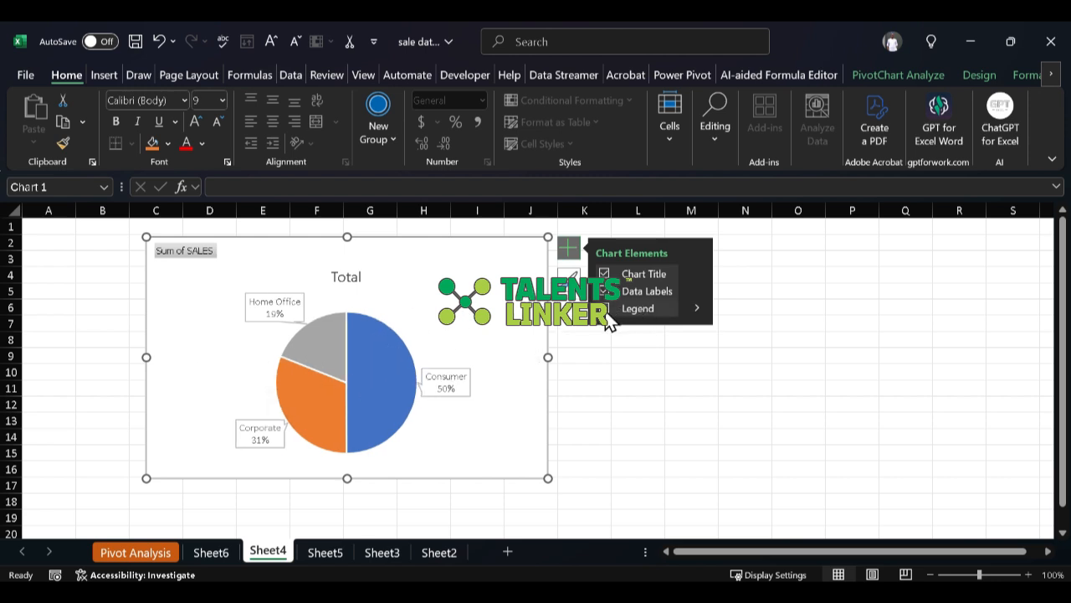
pyautogui.click(619, 309)
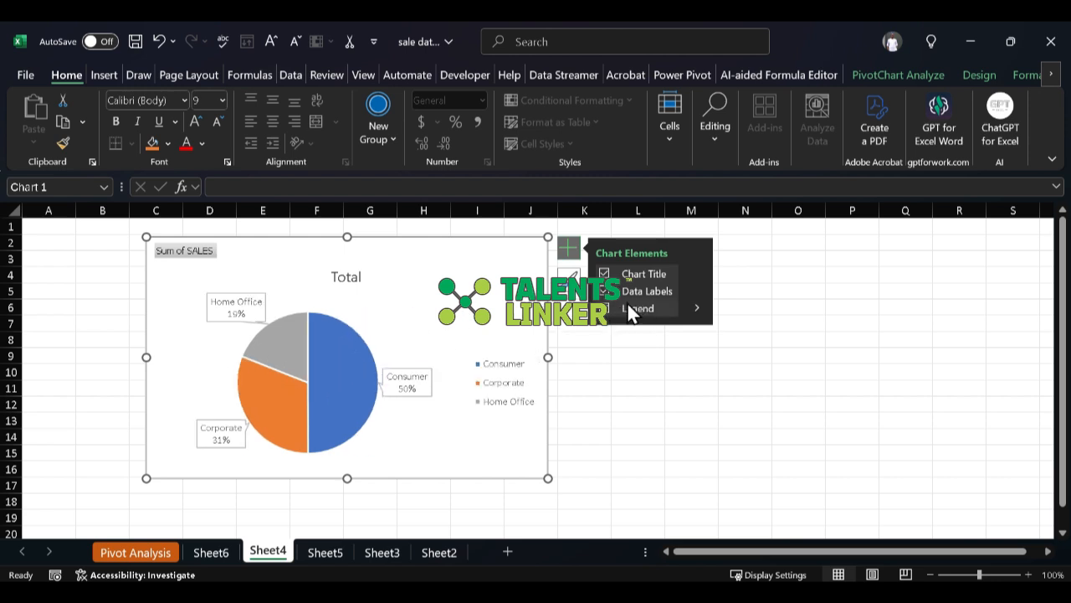
pyautogui.click(698, 290)
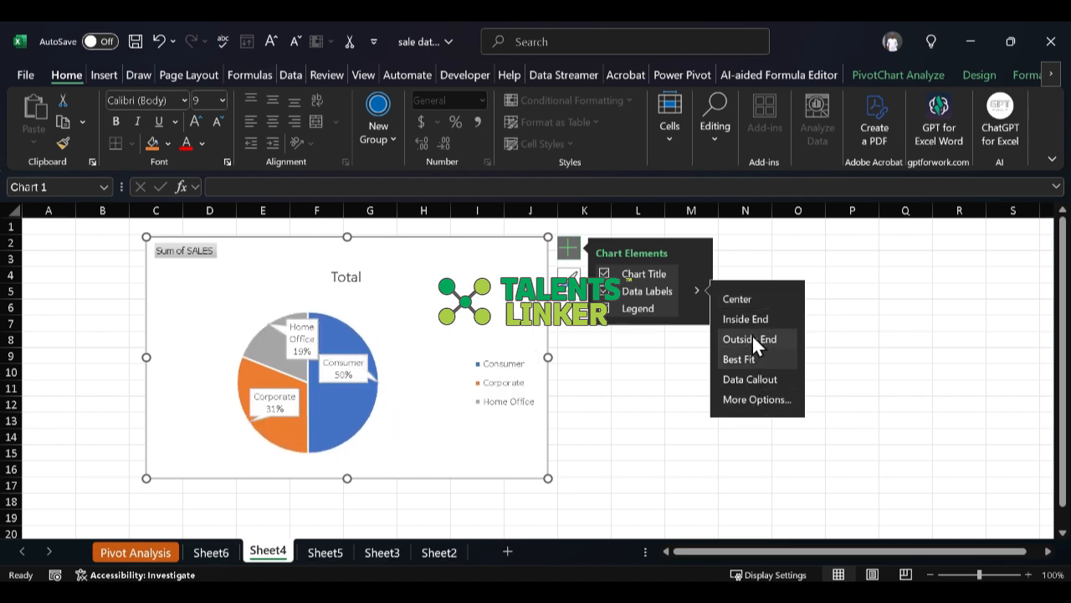
pyautogui.click(750, 337)
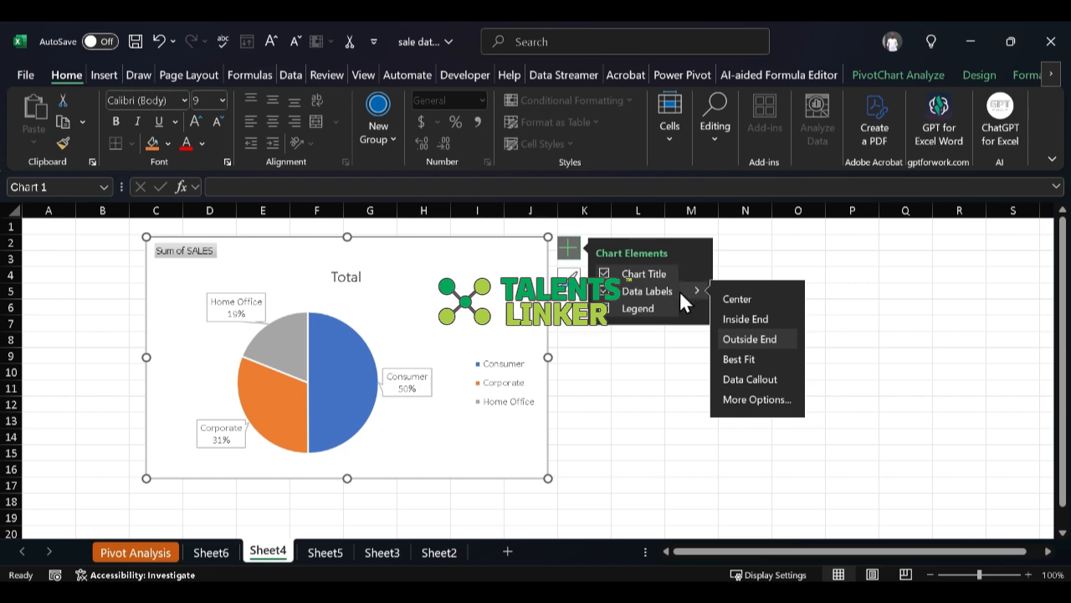
pyautogui.click(624, 310)
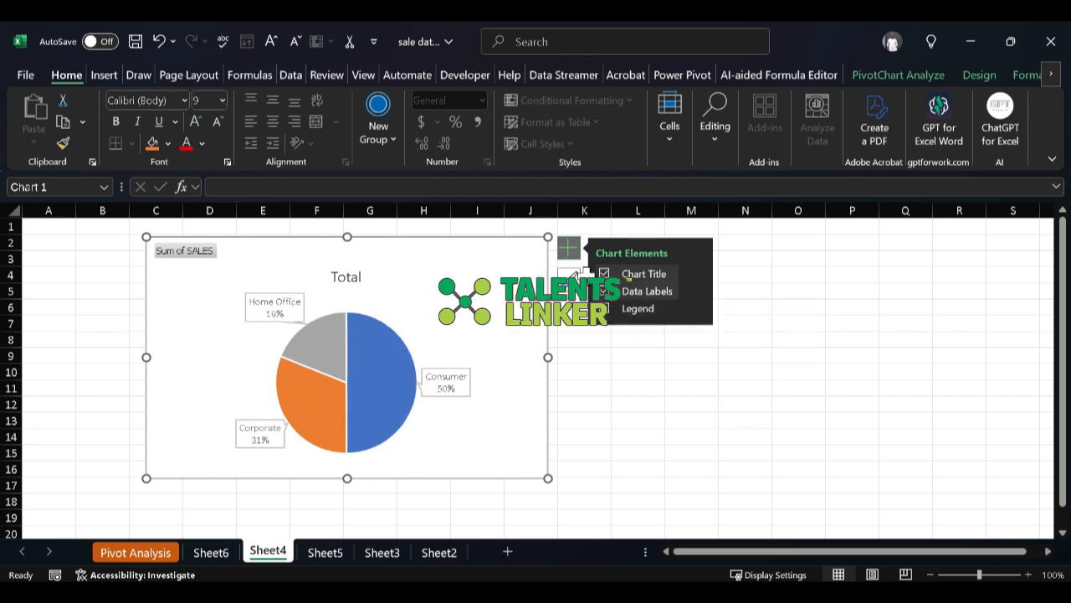
# Step: Hide all field buttons on the pie chart and deselect the chart
pyautogui.click(935, 75)
pyautogui.click(941, 105)
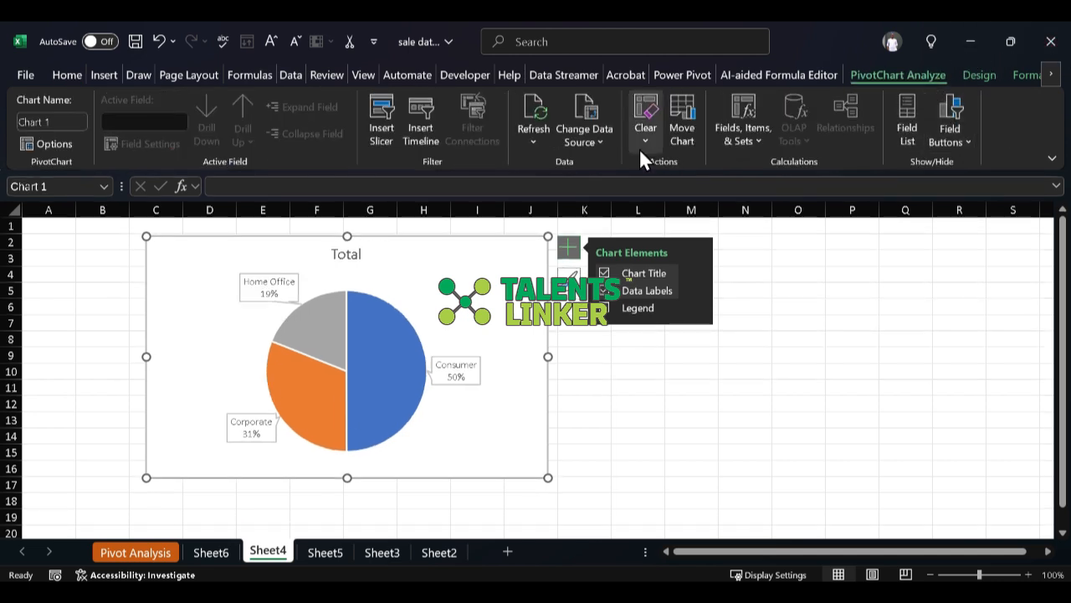
pyautogui.click(963, 107)
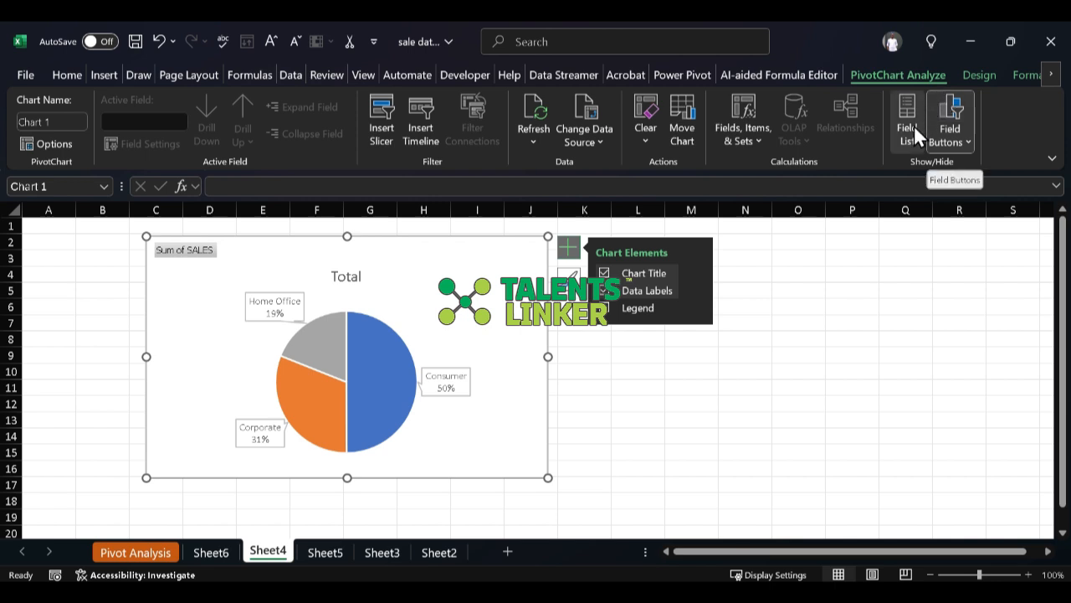
pyautogui.click(943, 117)
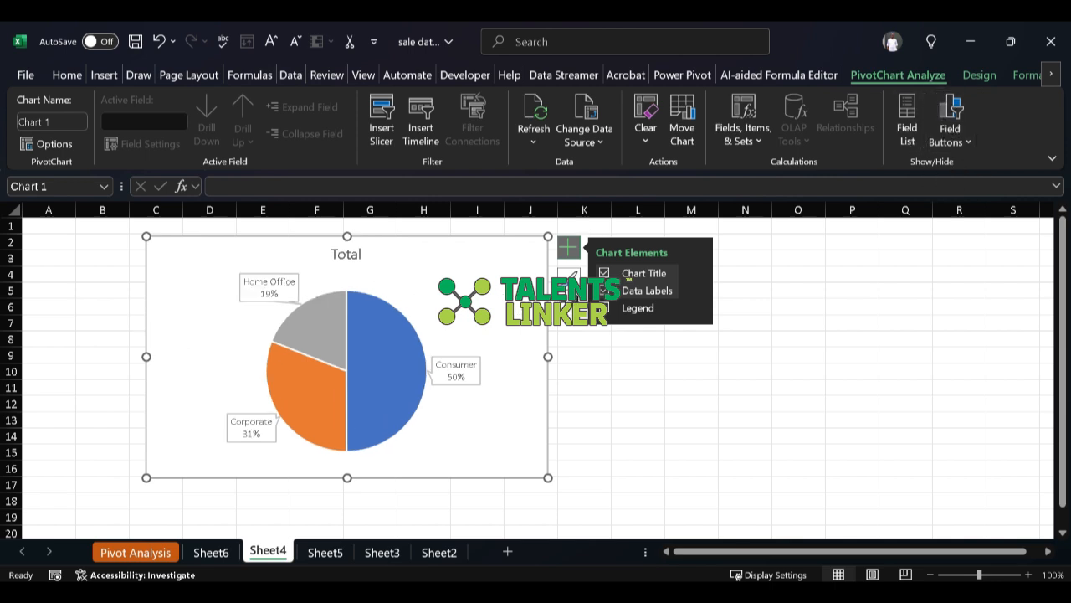
pyautogui.click(621, 398)
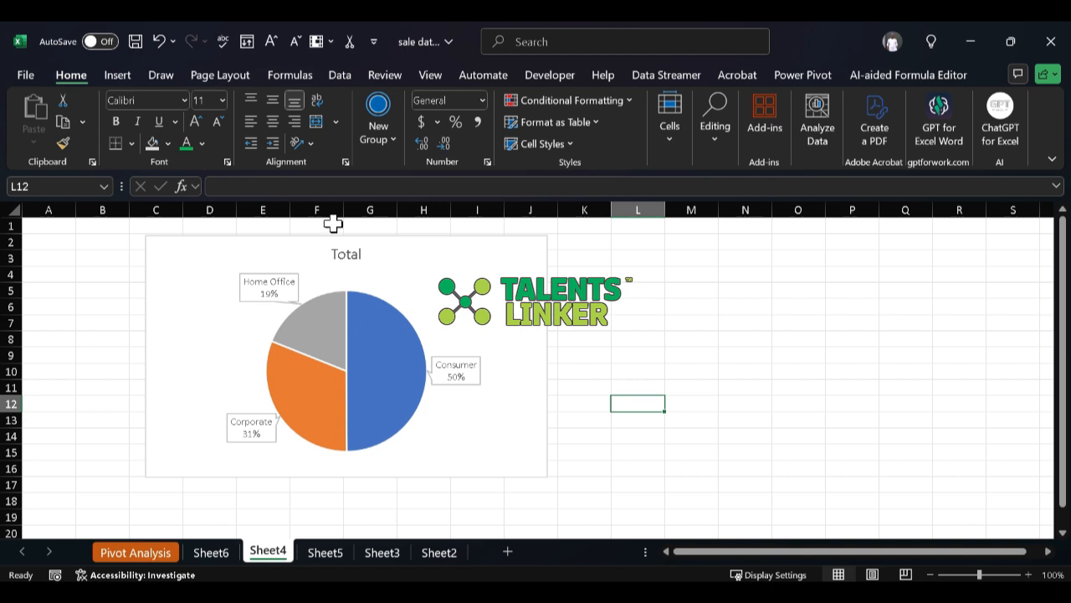
# Step: Change the title of the pie chart on Sheet4 to "Segment Sales" and deselect the chart
pyautogui.doubleClick(349, 255)
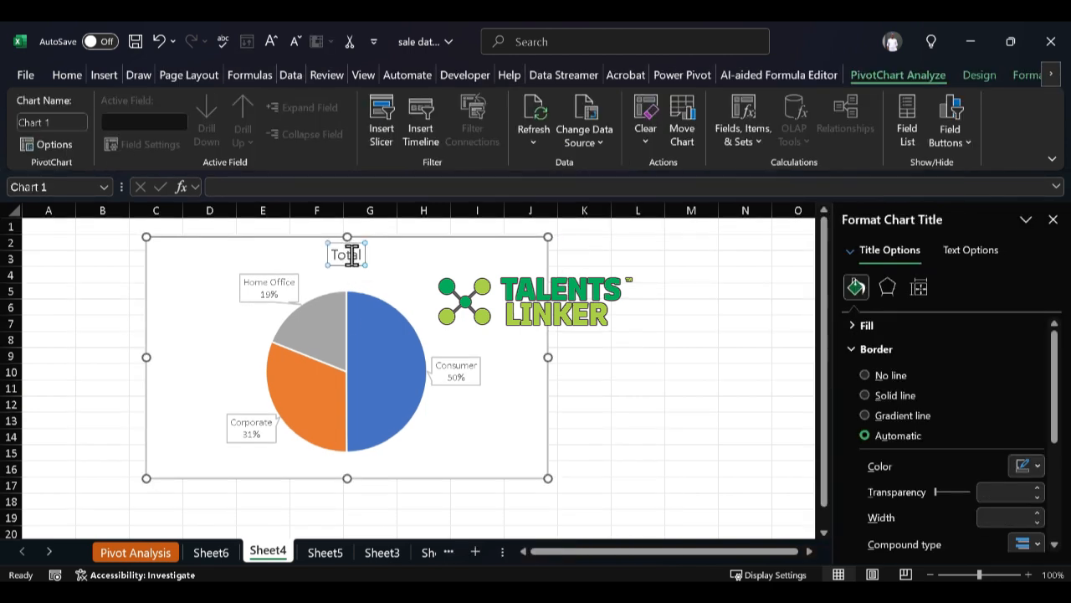
pyautogui.doubleClick(350, 256)
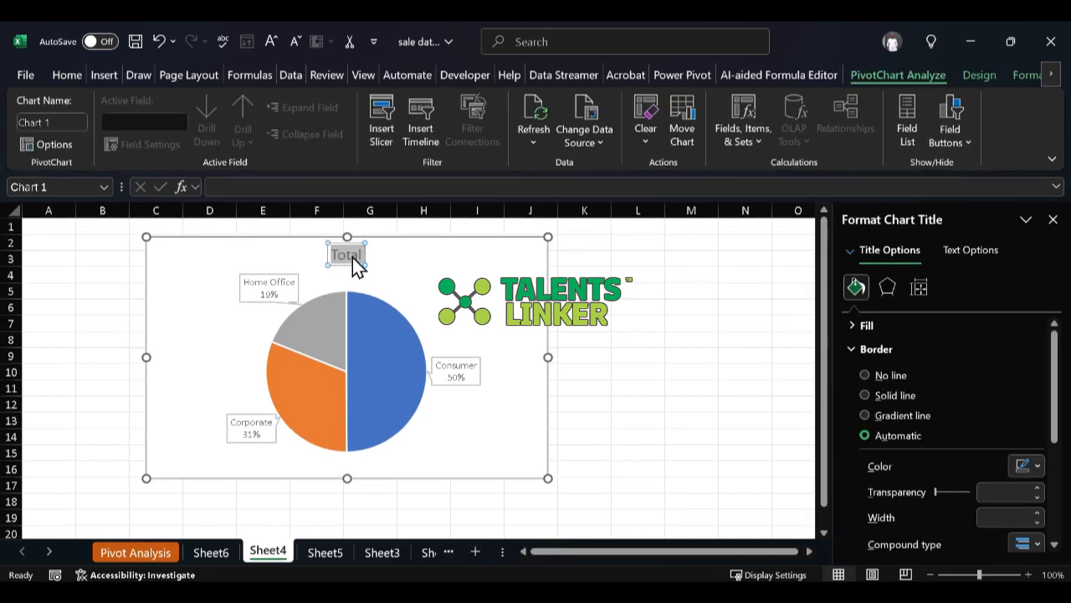
pyautogui.write('Sa')
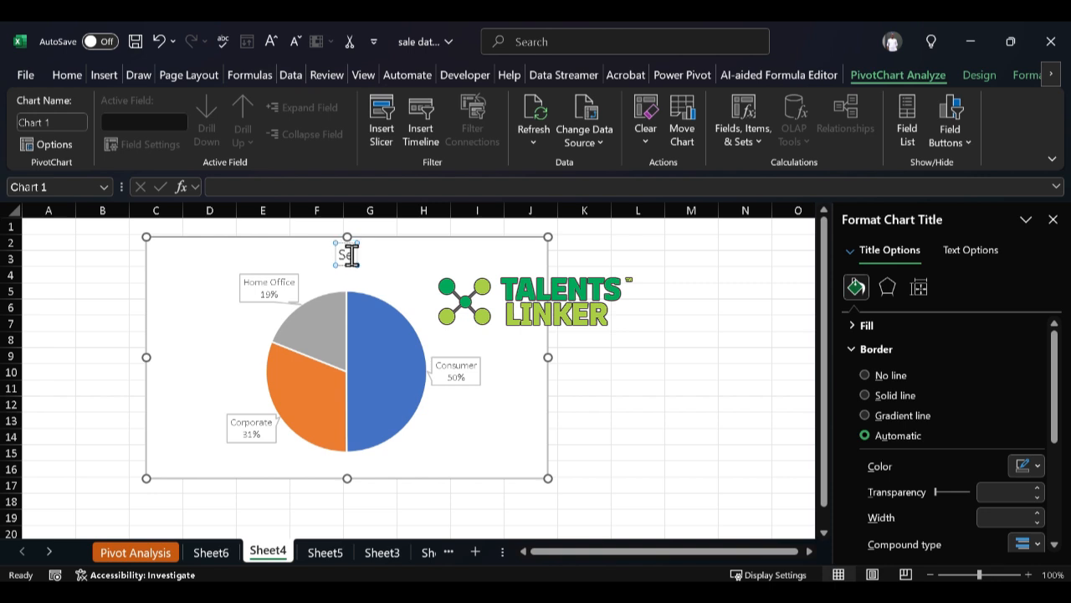
pyautogui.write('l')
pyautogui.write('men')
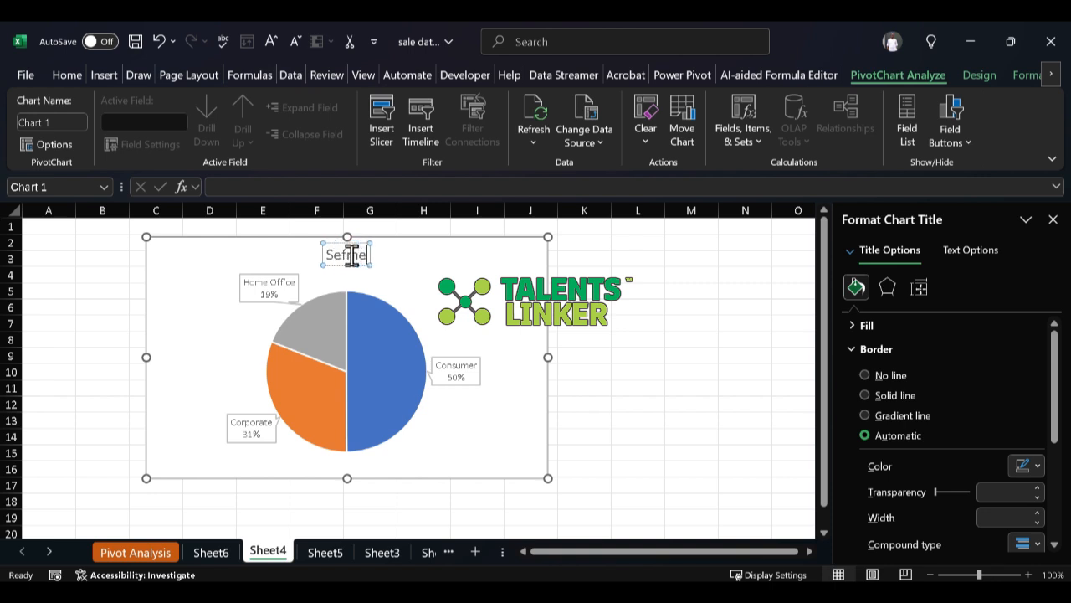
pyautogui.press('BackSpace')
pyautogui.press('BackSpace')
pyautogui.press('BackSpace')
pyautogui.press('BackSpace')
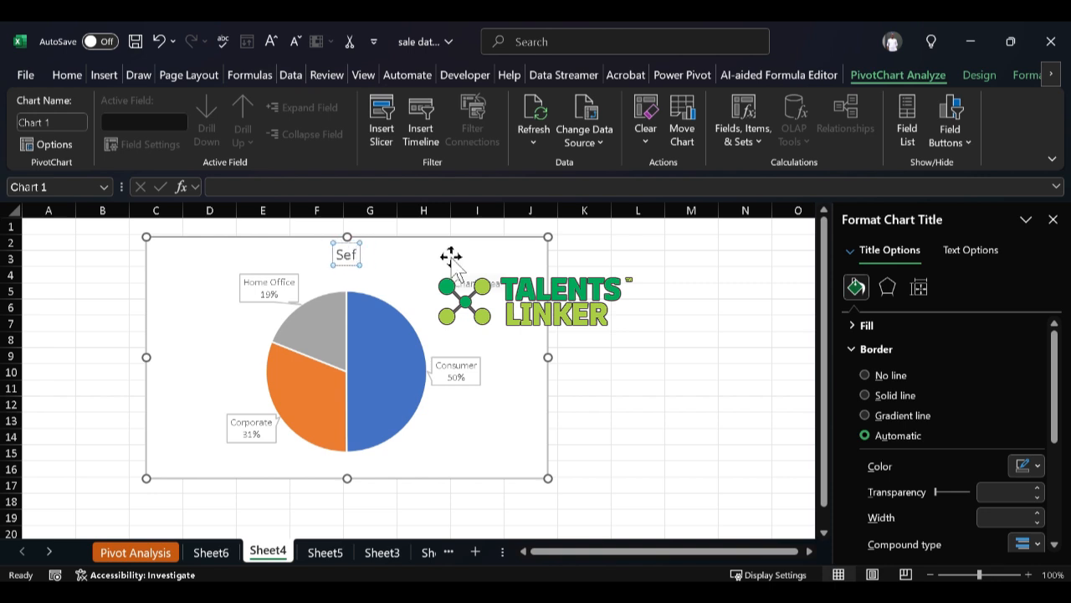
pyautogui.write('gment')
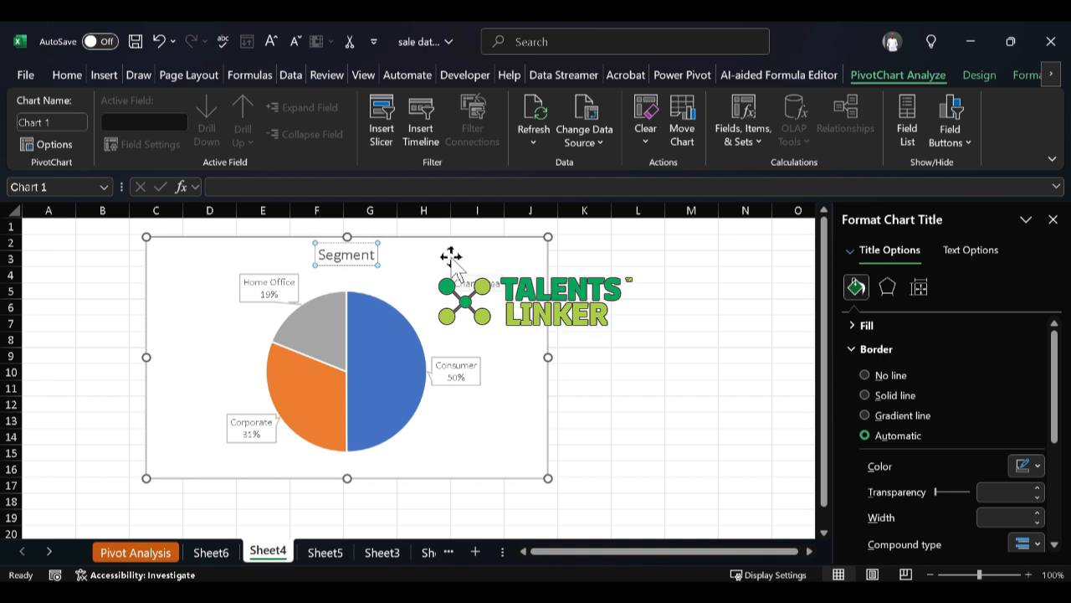
pyautogui.write(' Sales')
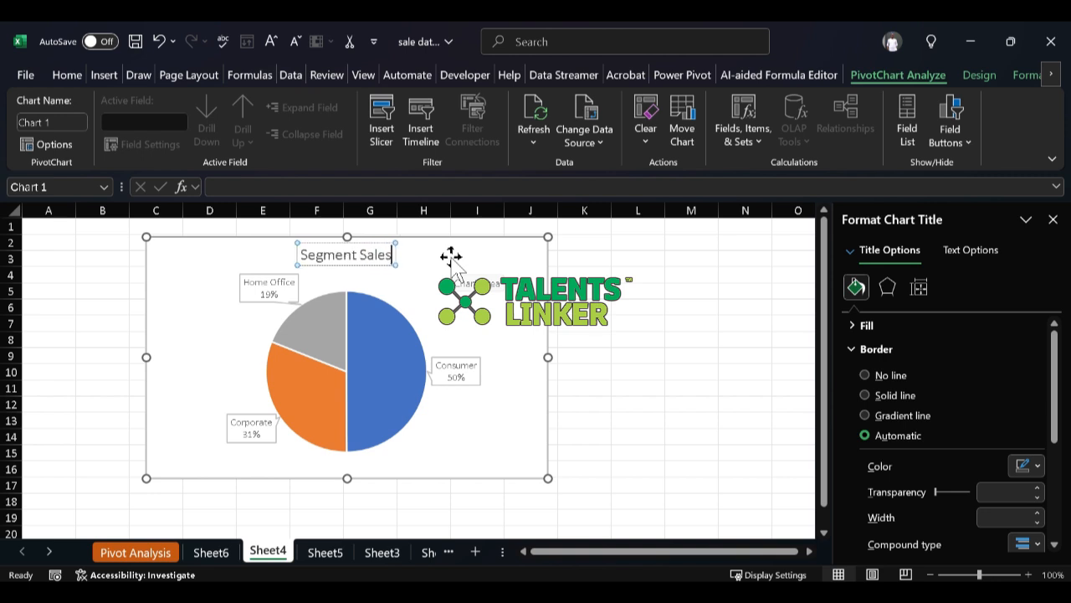
pyautogui.click(586, 293)
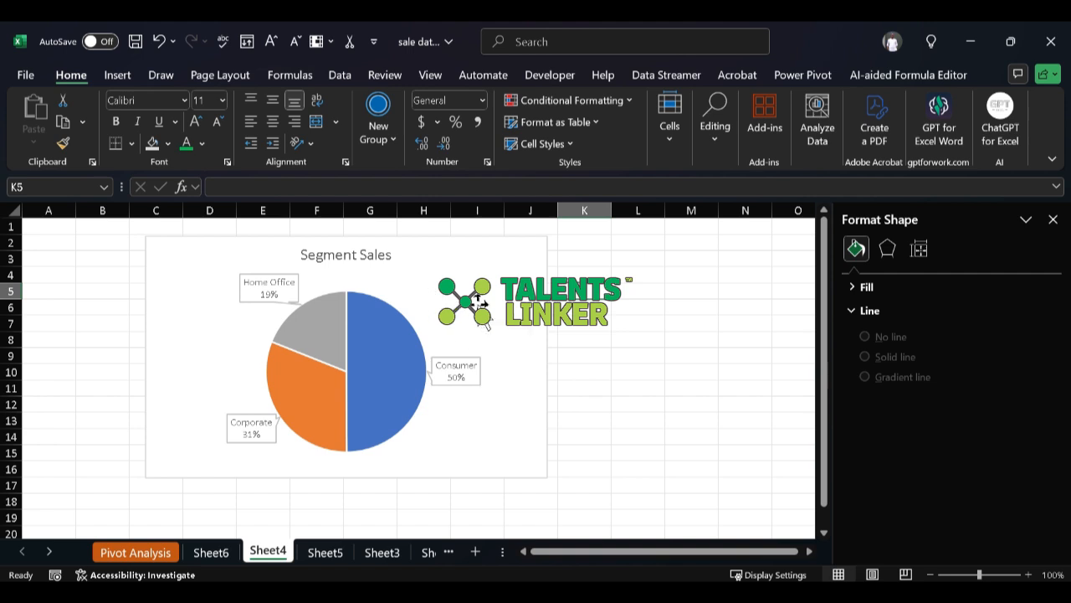
# Step: Move the Segment Sales pie chart over columns A to H and set its chart area to No Outline and No Fill
pyautogui.moveTo(479, 303); pyautogui.dragTo(363, 311)
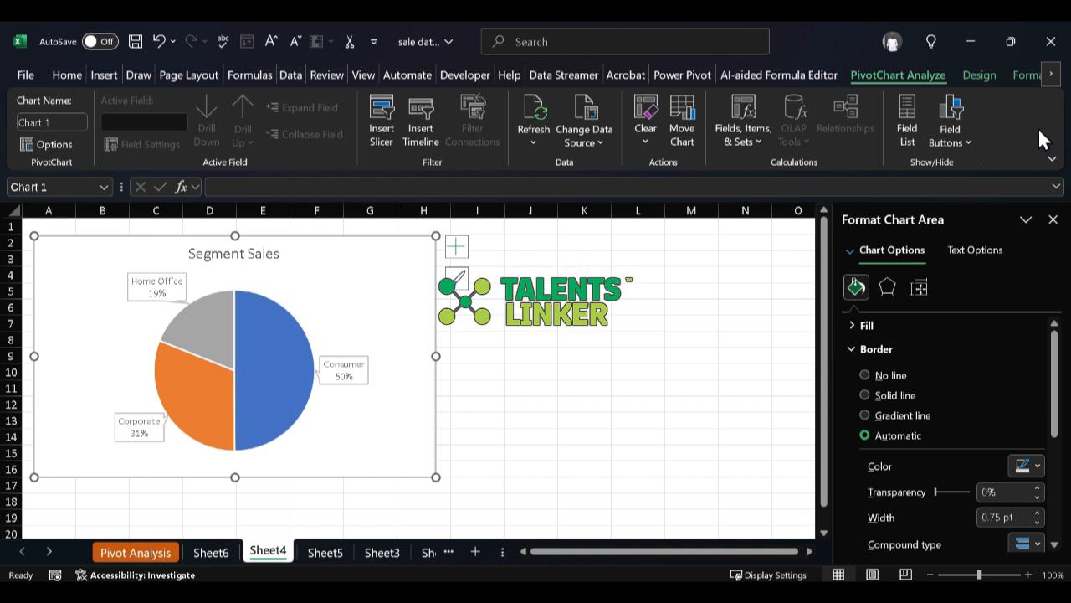
pyautogui.click(1022, 79)
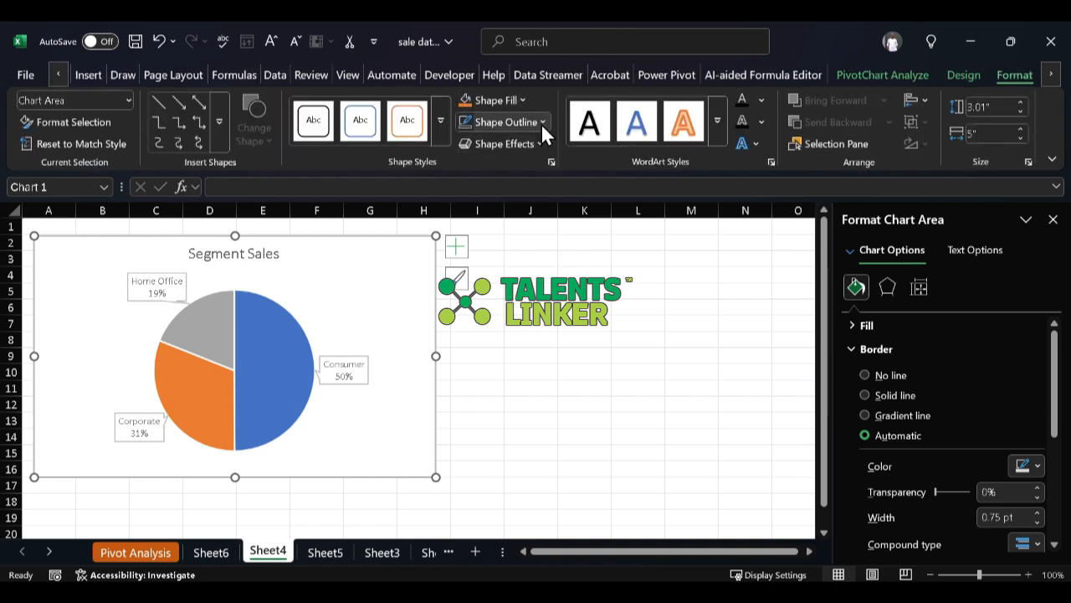
pyautogui.click(541, 122)
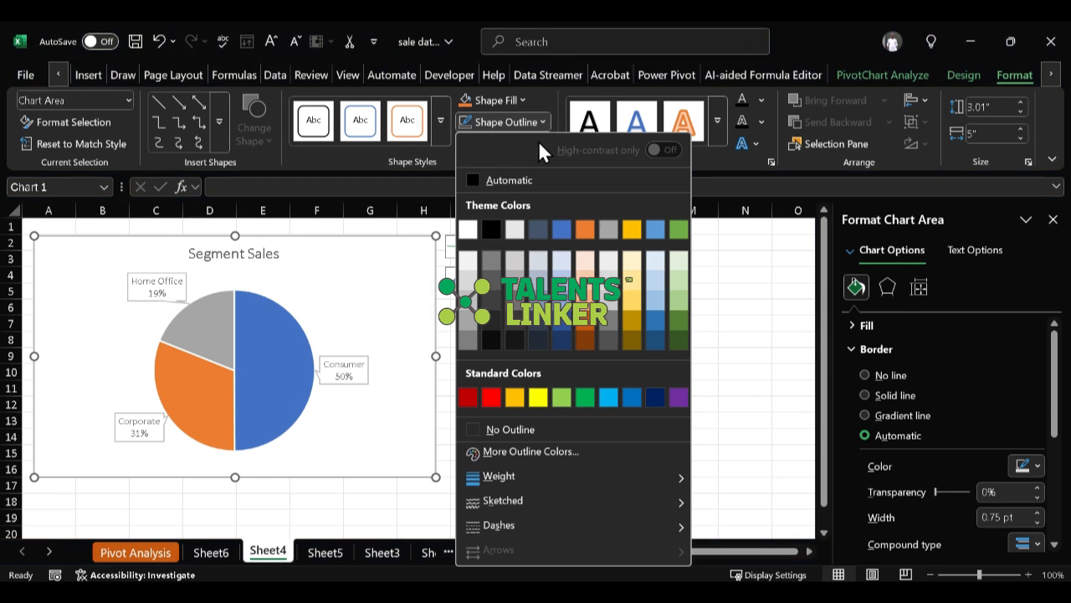
pyautogui.click(502, 430)
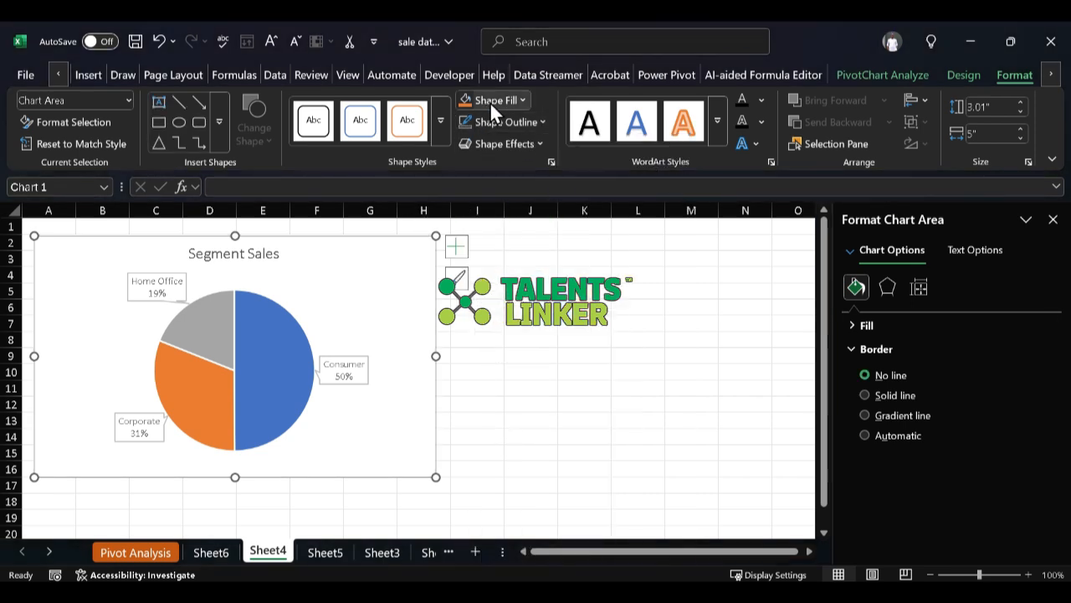
pyautogui.click(524, 103)
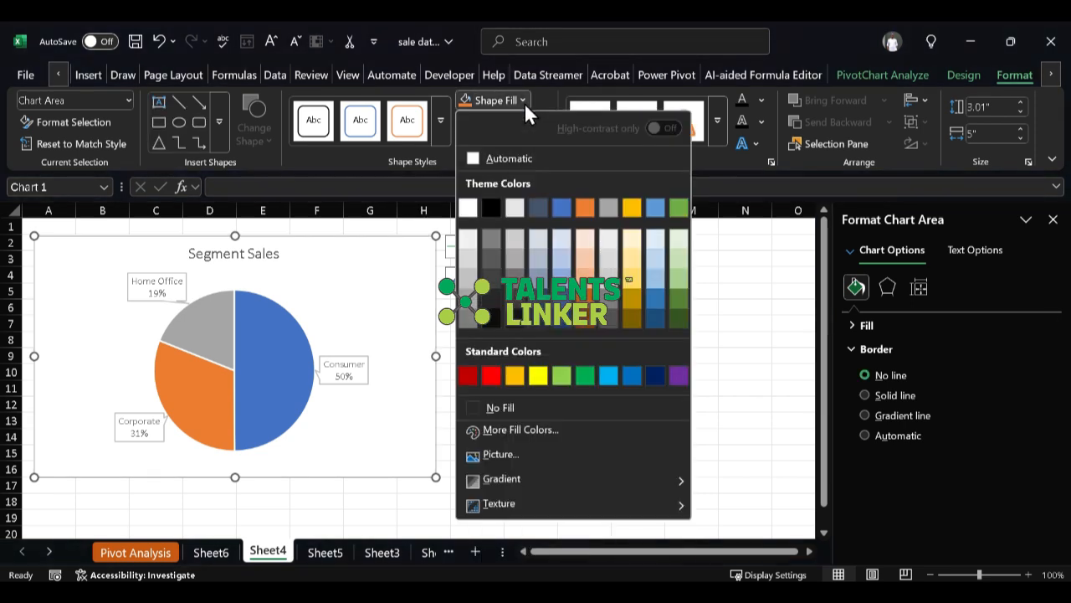
pyautogui.click(512, 408)
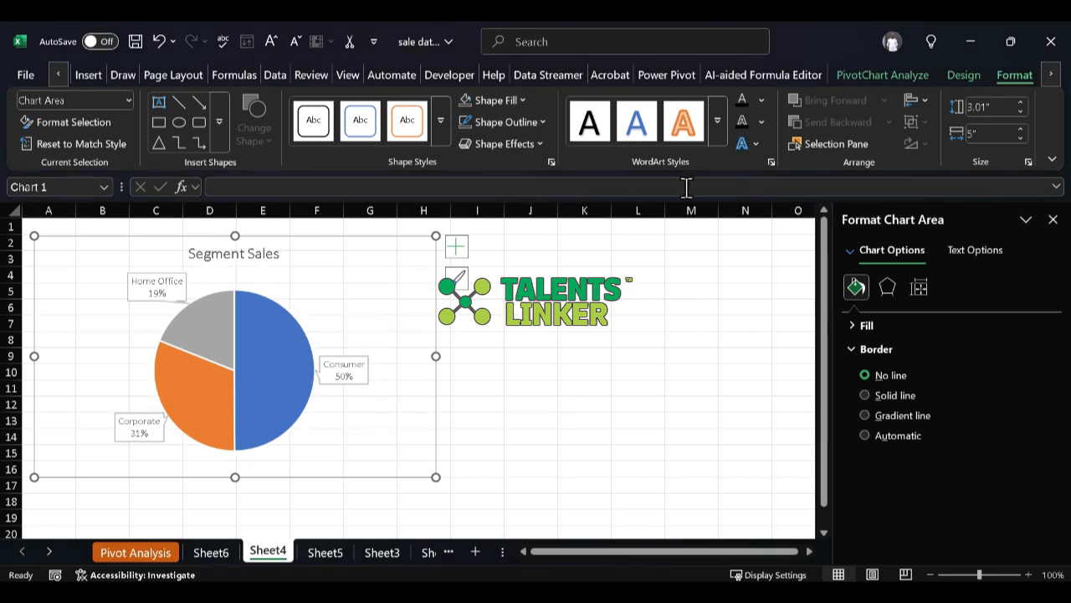
pyautogui.click(537, 356)
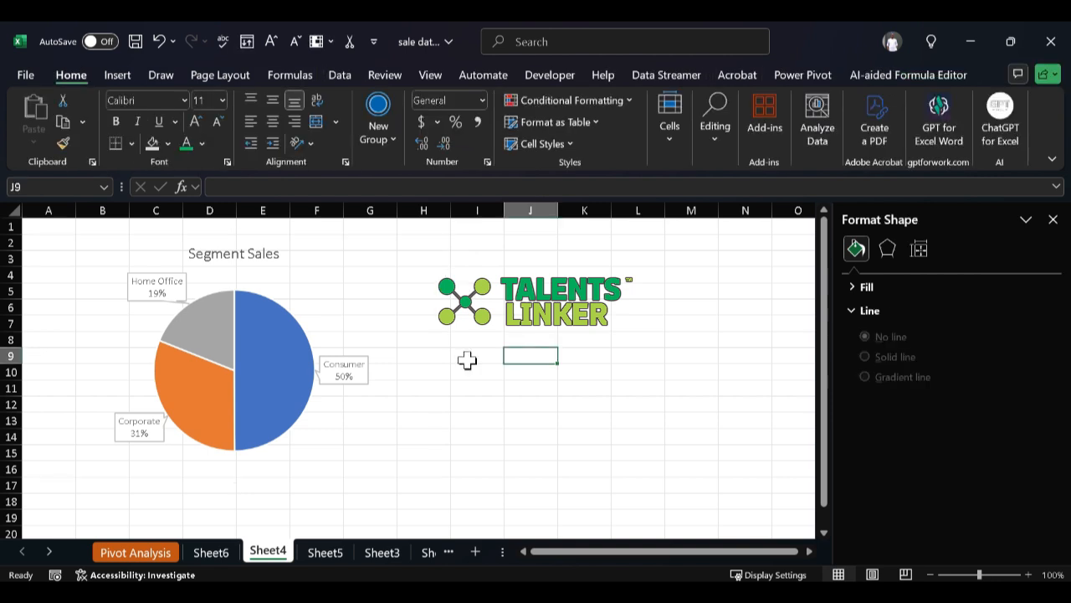
# Step: Shift the transparent pie chart about one row down and slightly to the right, then deselect it
pyautogui.click(393, 303)
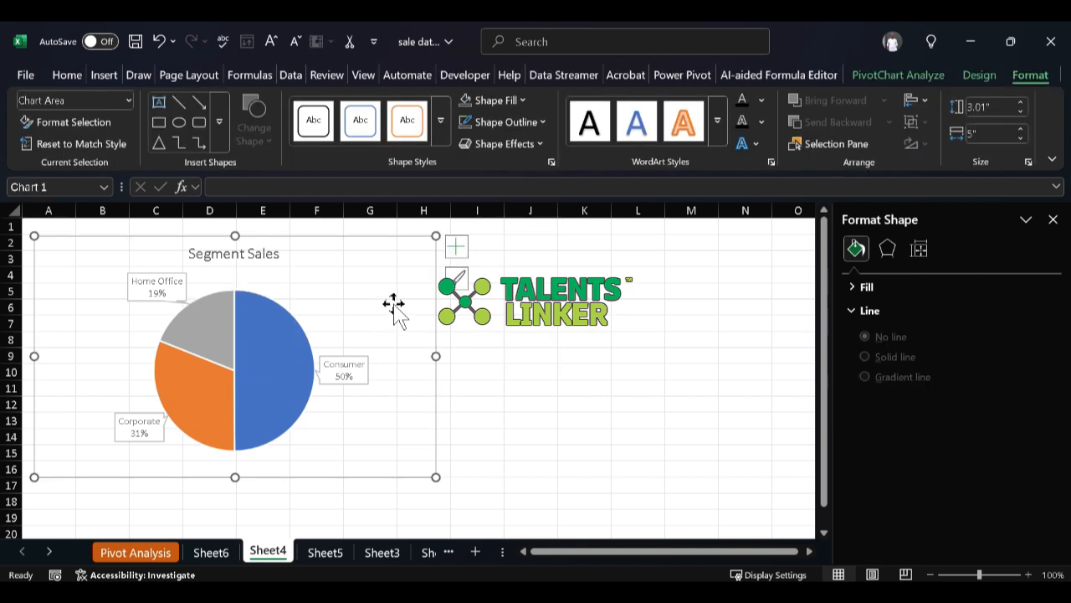
pyautogui.moveTo(393, 303); pyautogui.dragTo(429, 330)
pyautogui.click(641, 390)
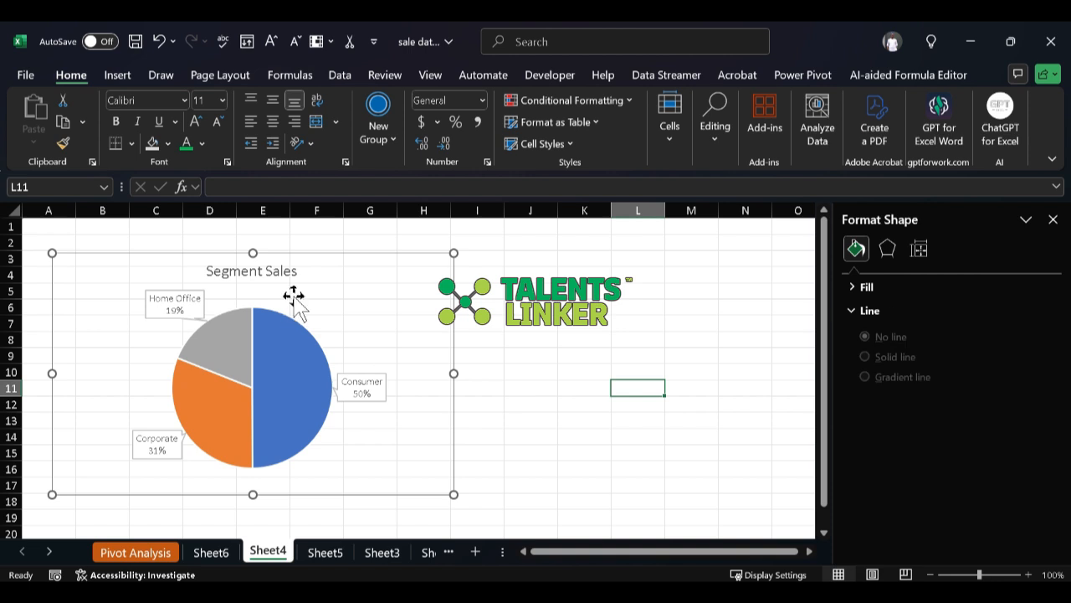
# Step: Shrink the Segment Sales pie chart to about 2.36" high and 4.15" wide and deselect it
pyautogui.click(361, 299)
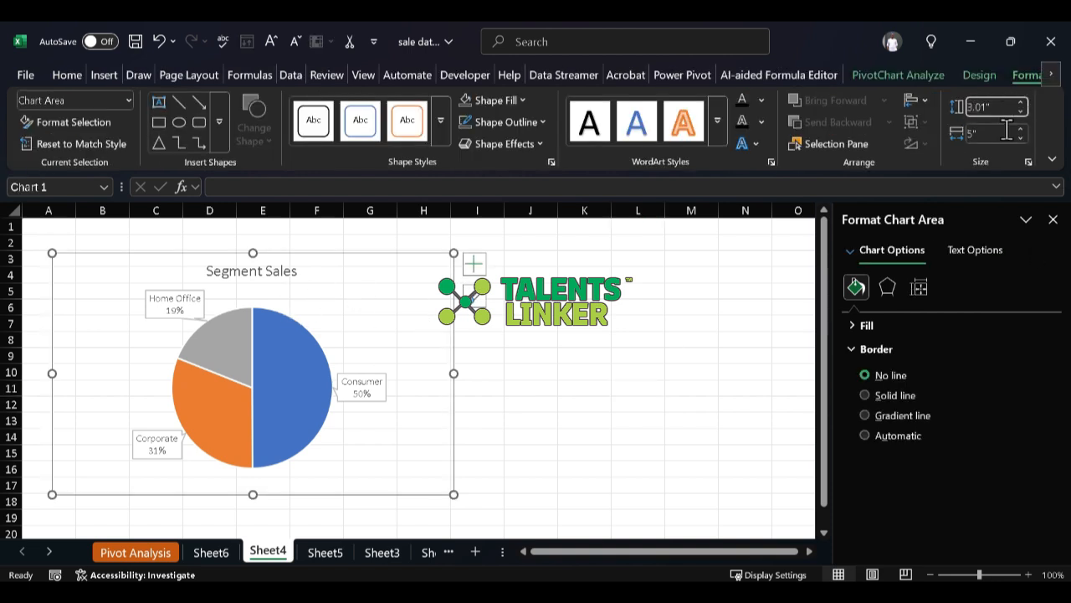
pyautogui.click(1007, 130)
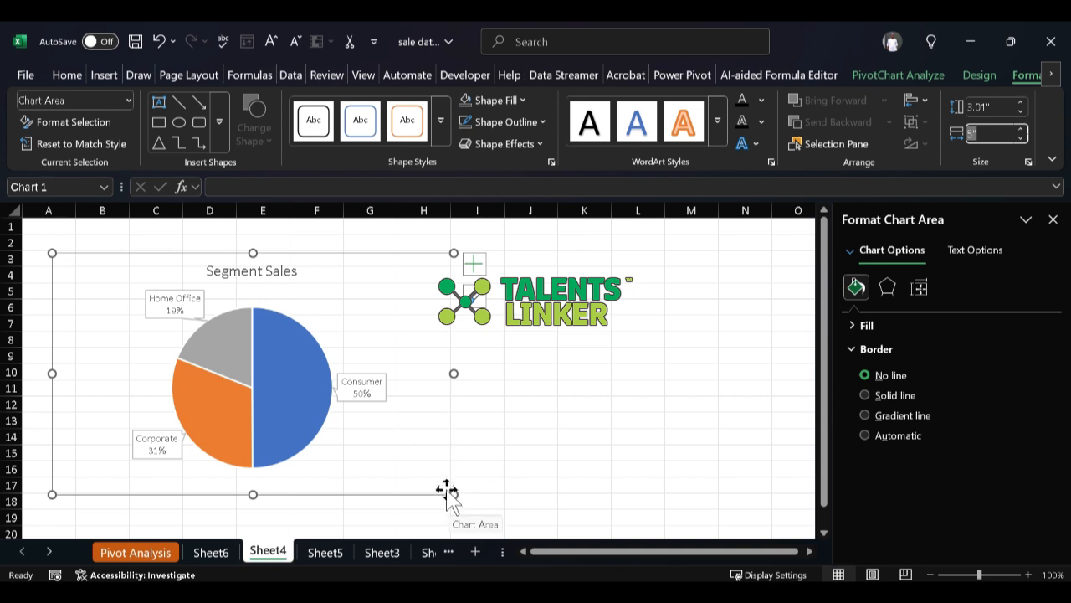
pyautogui.moveTo(446, 489); pyautogui.dragTo(384, 433)
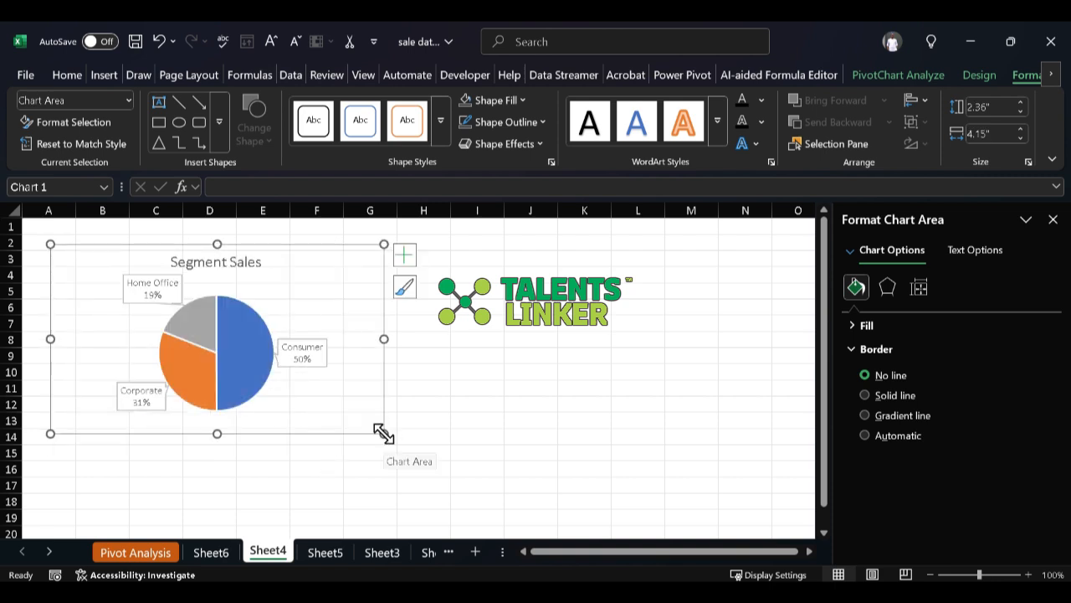
pyautogui.click(355, 463)
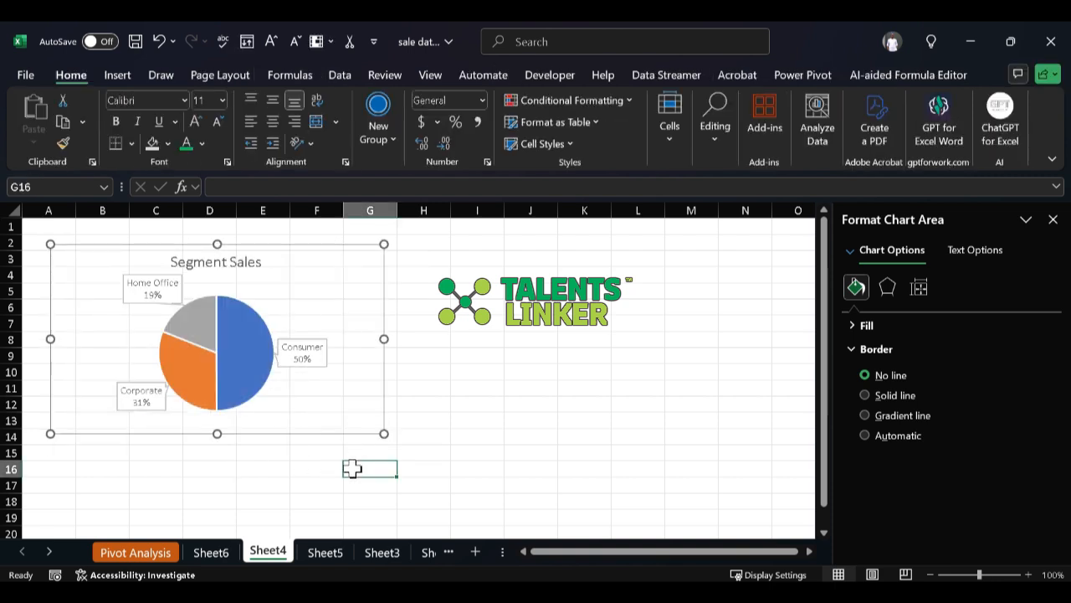
pyautogui.click(643, 404)
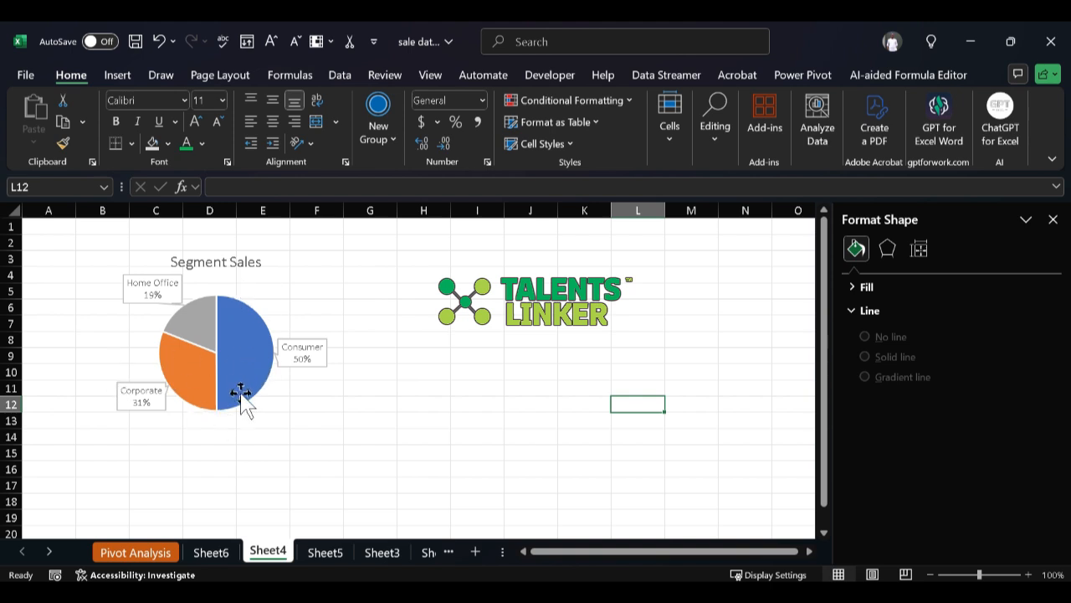
# Step: Move the resized pie chart across to about columns F to K and close the formatting pane
pyautogui.click(273, 414)
pyautogui.moveTo(274, 413); pyautogui.dragTo(501, 424)
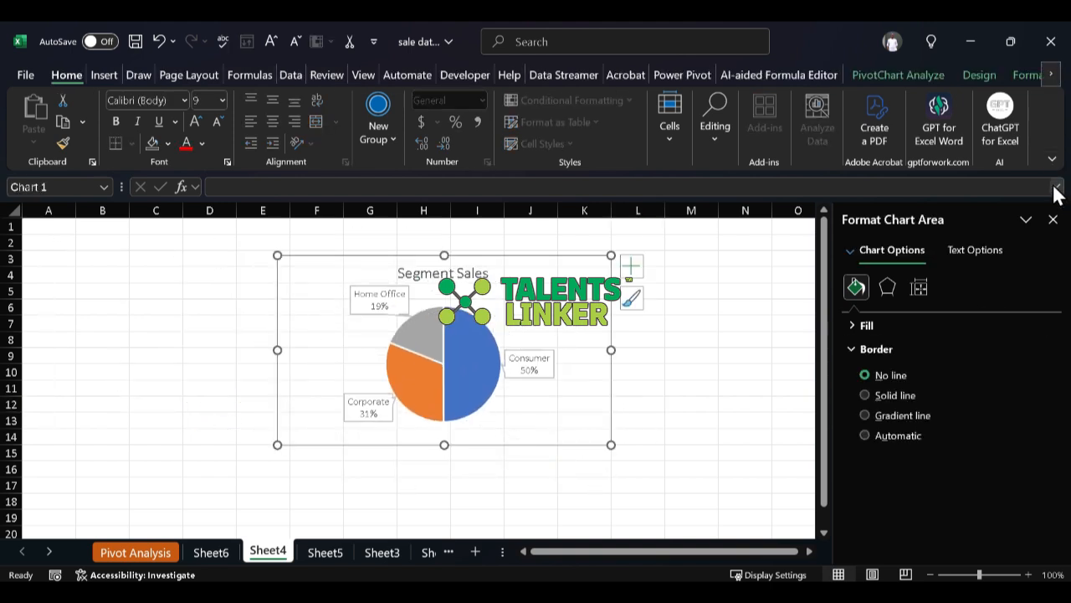
pyautogui.click(1054, 221)
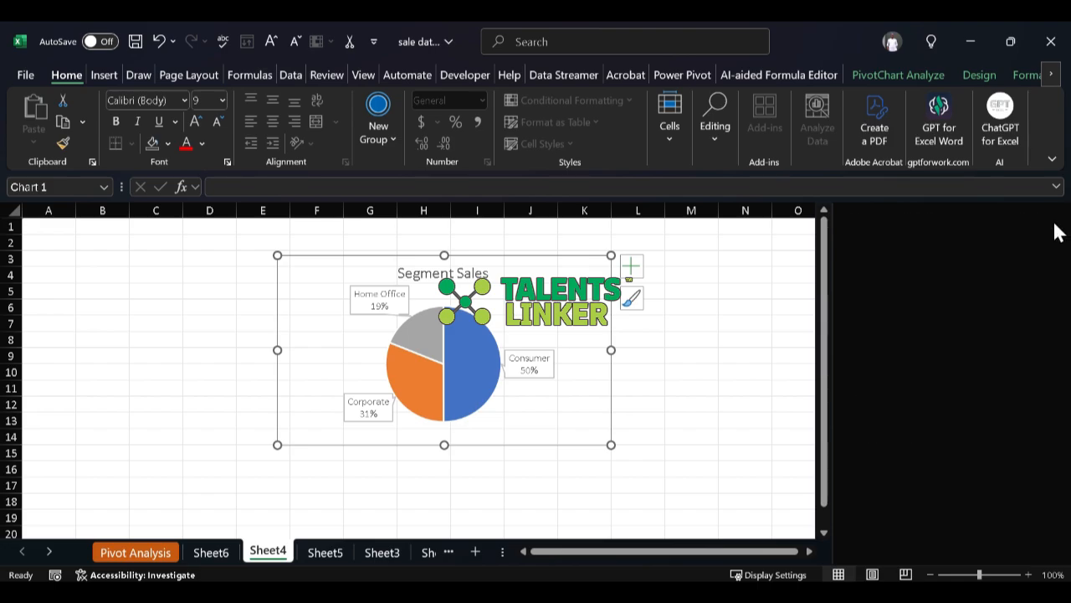